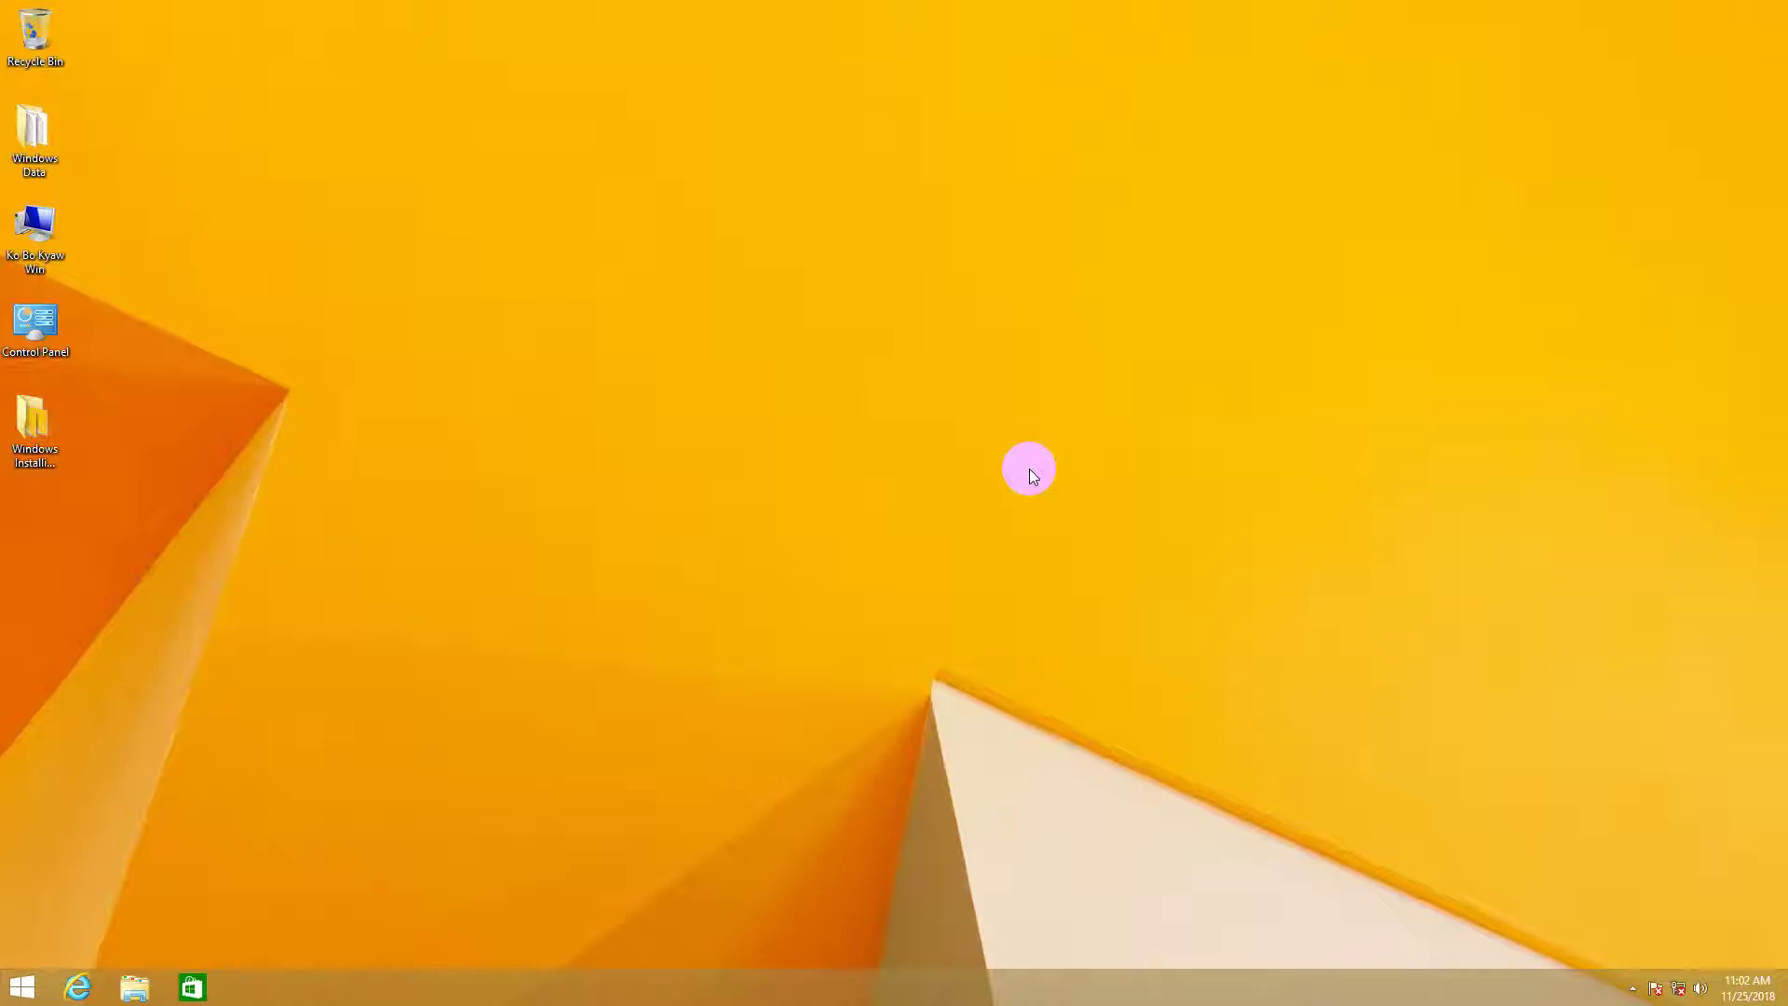
- Refresh the desktop three times from its context menu
right_click(762, 272)
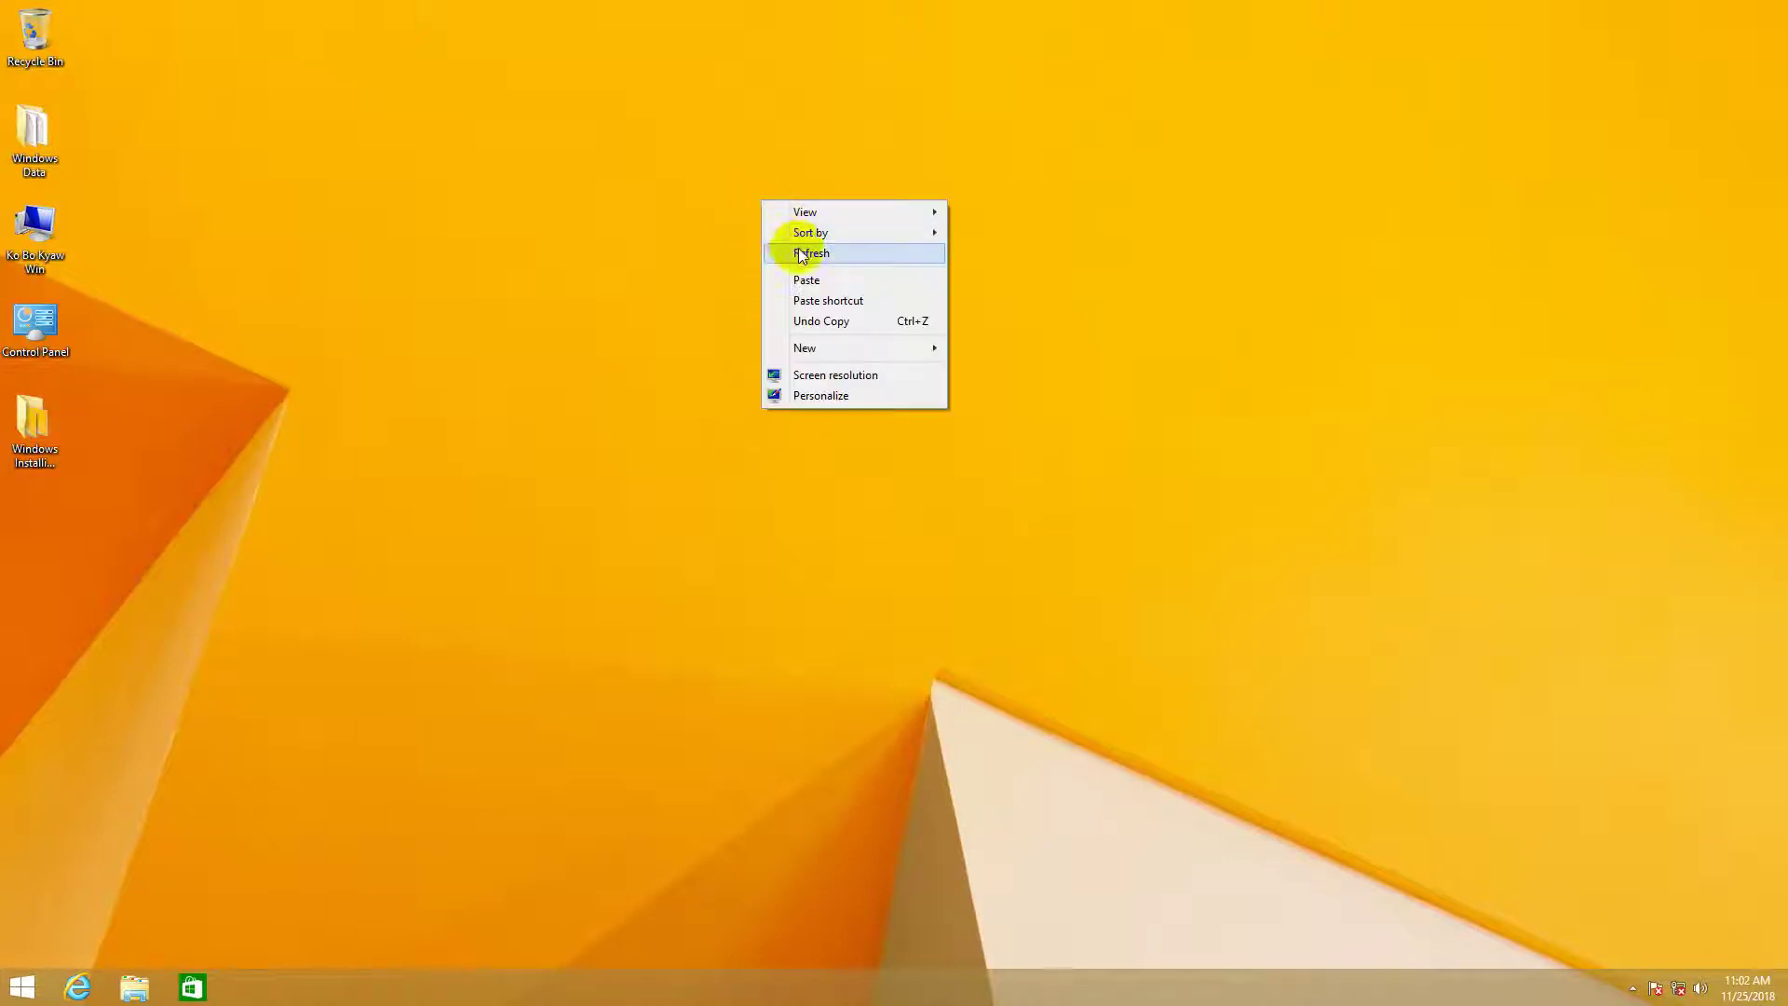
click(804, 244)
right_click(766, 221)
click(804, 273)
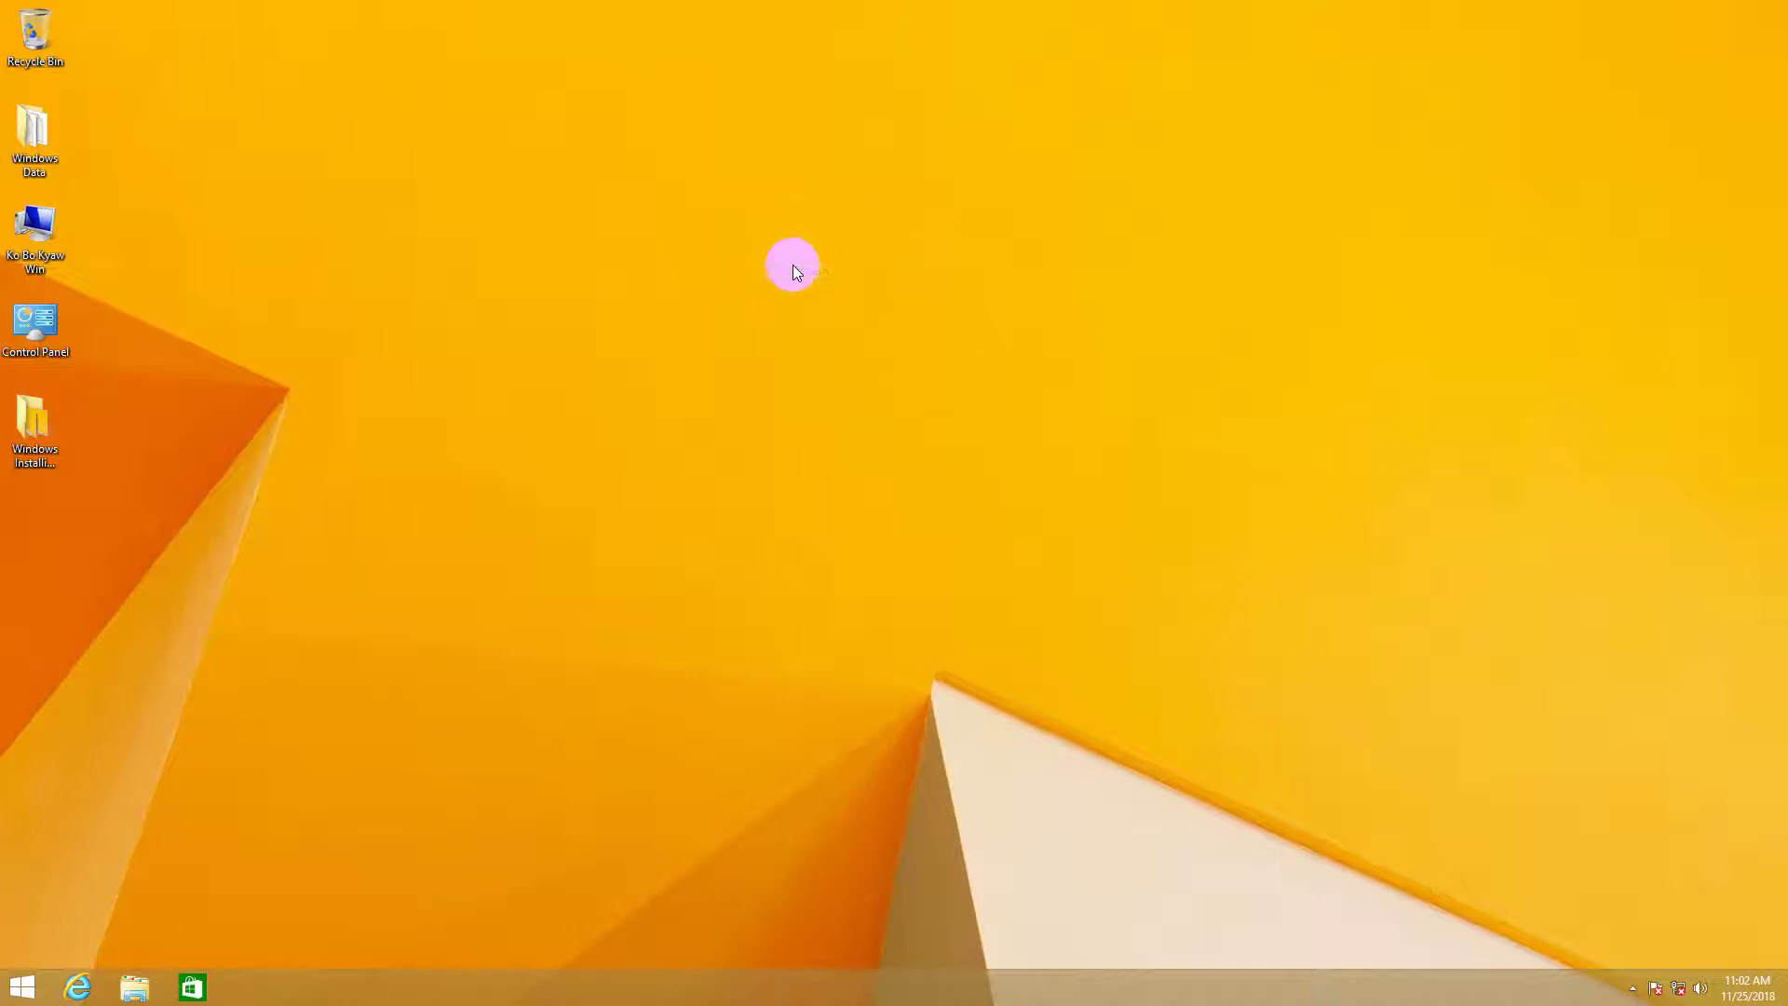
right_click(795, 265)
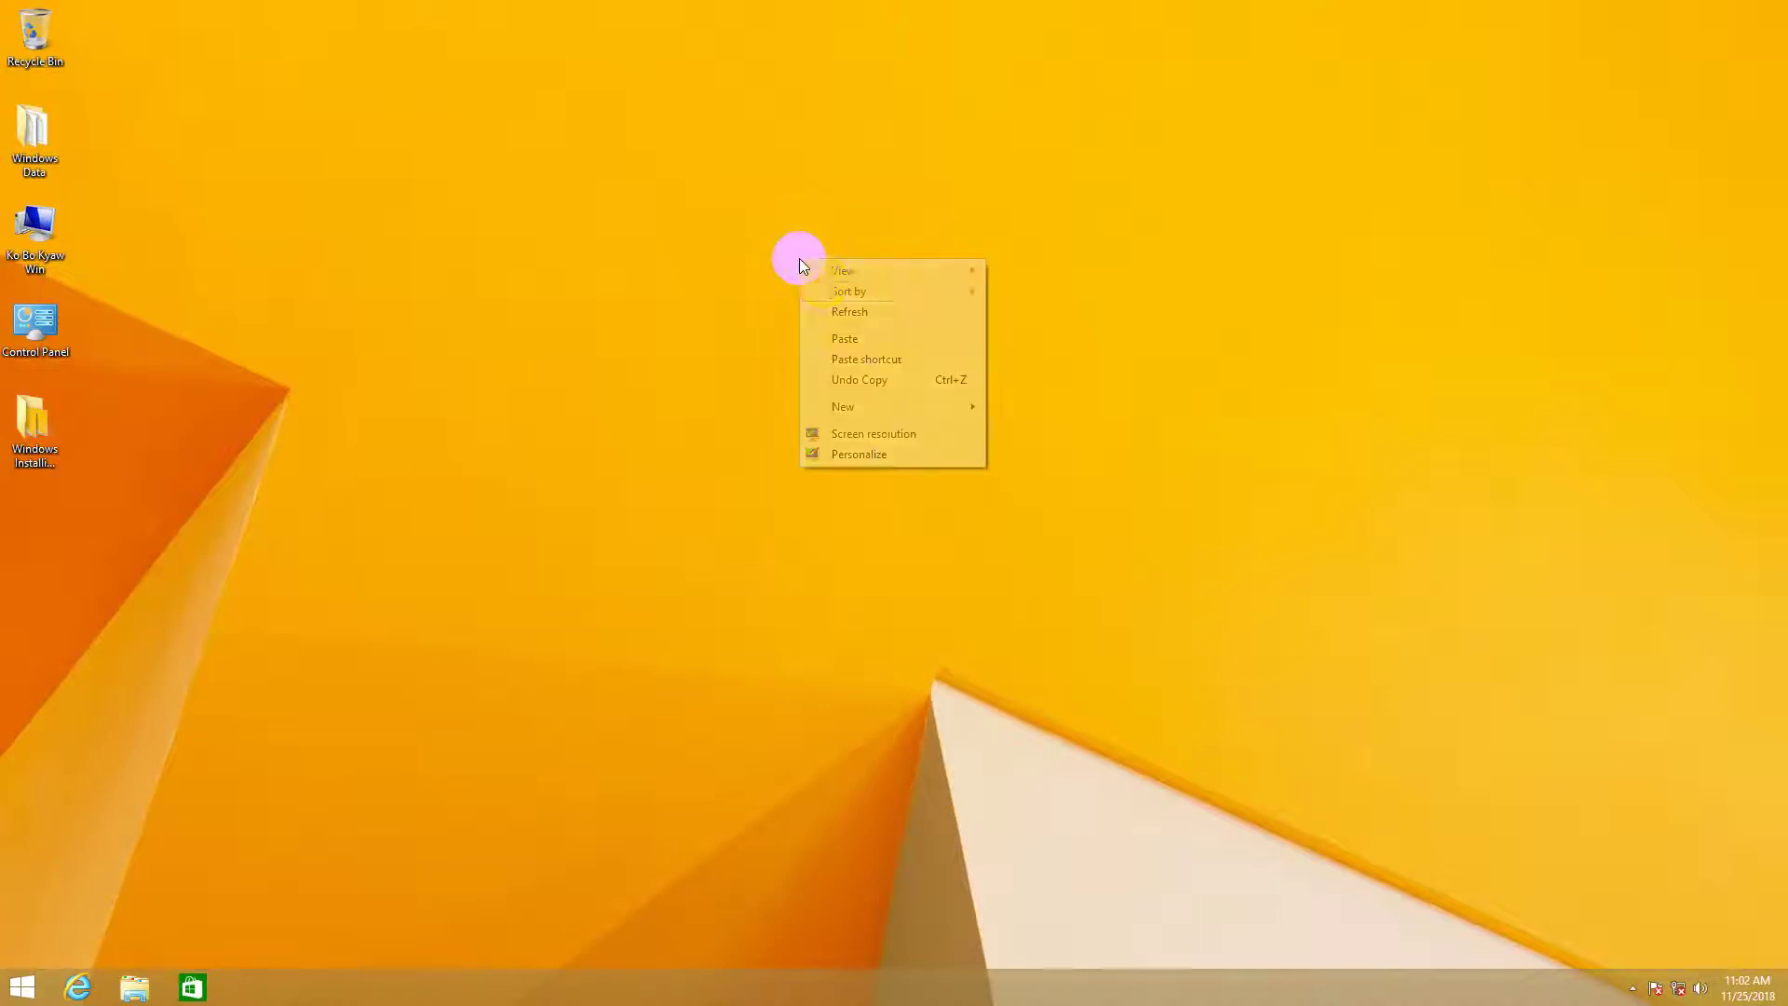
click(832, 306)
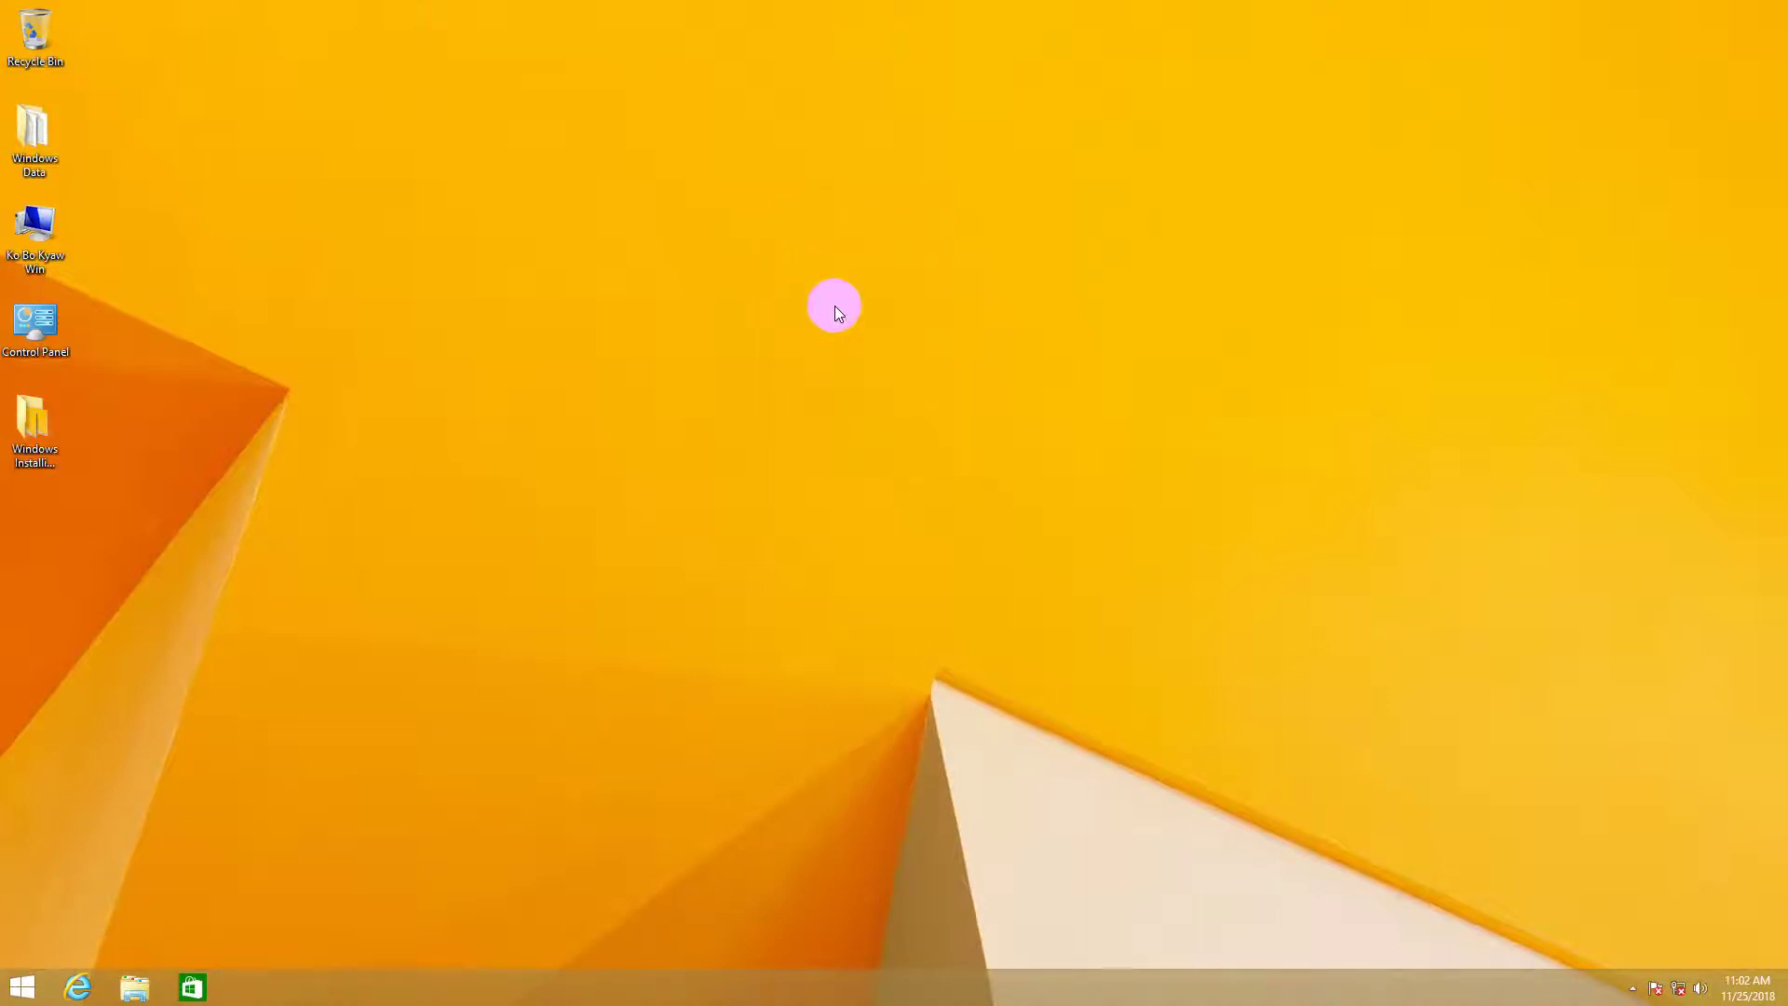
- Open This PC maximized and browse Local Disk (I:) into the 008_Windows folder
double_click(41, 229)
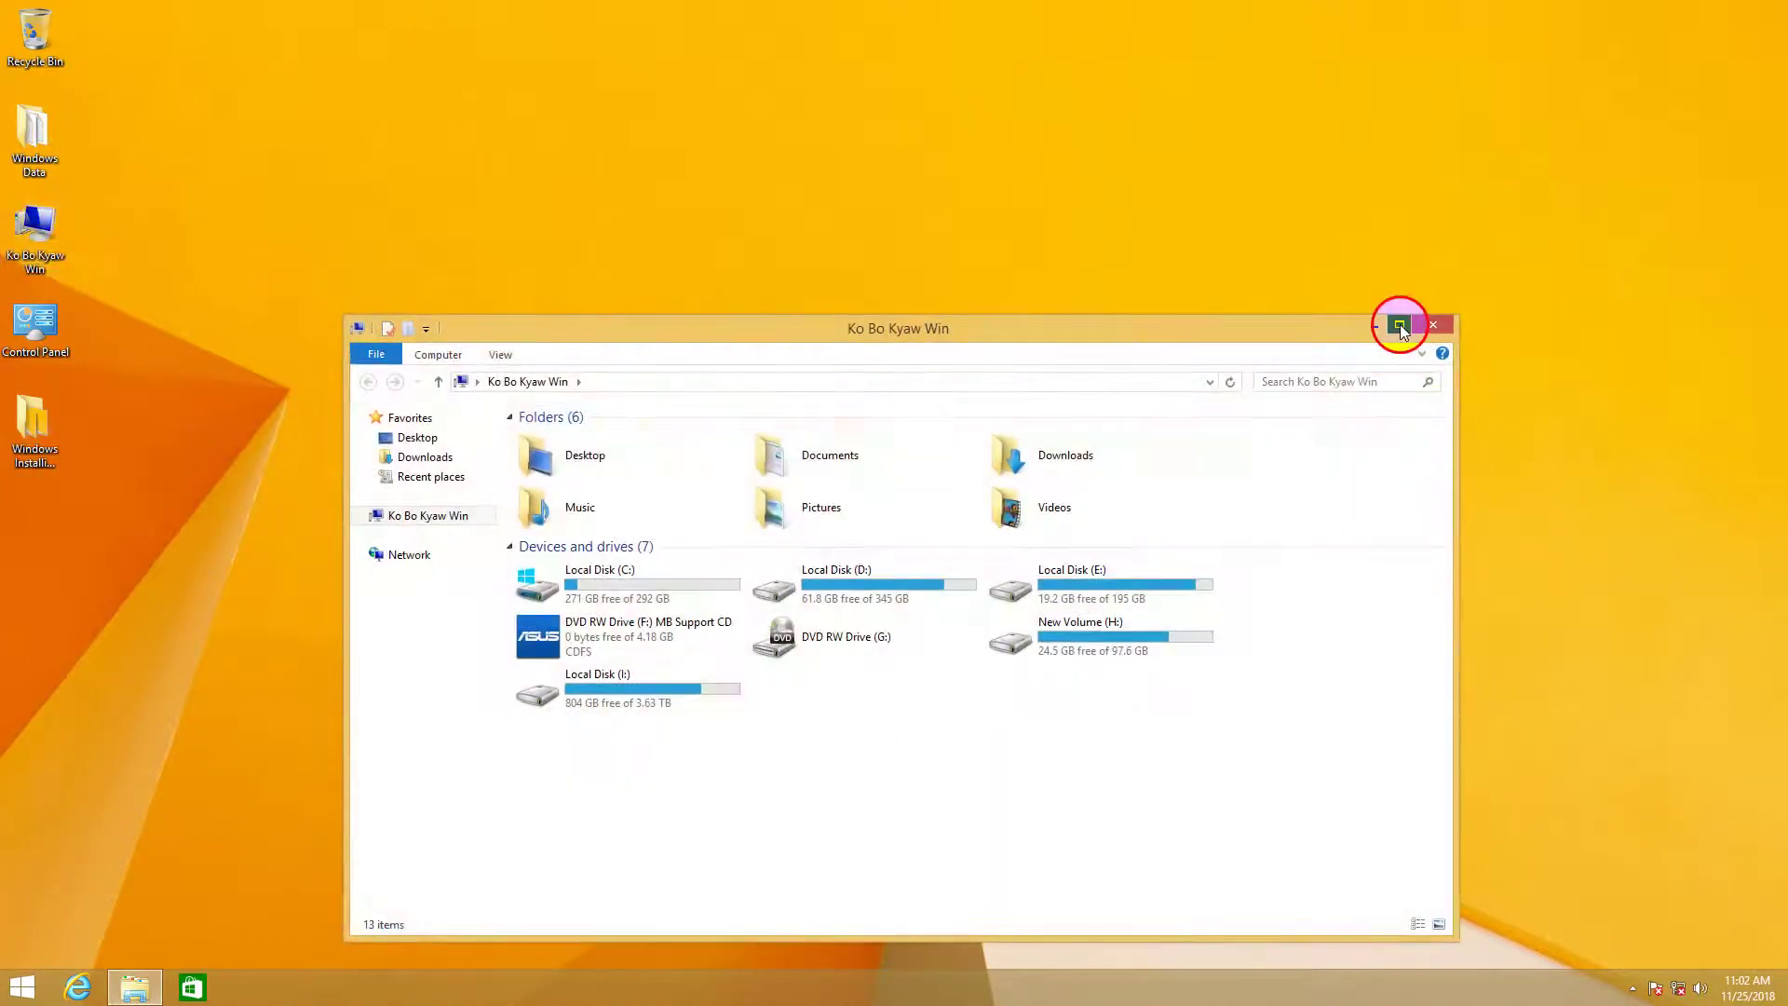
click(1400, 324)
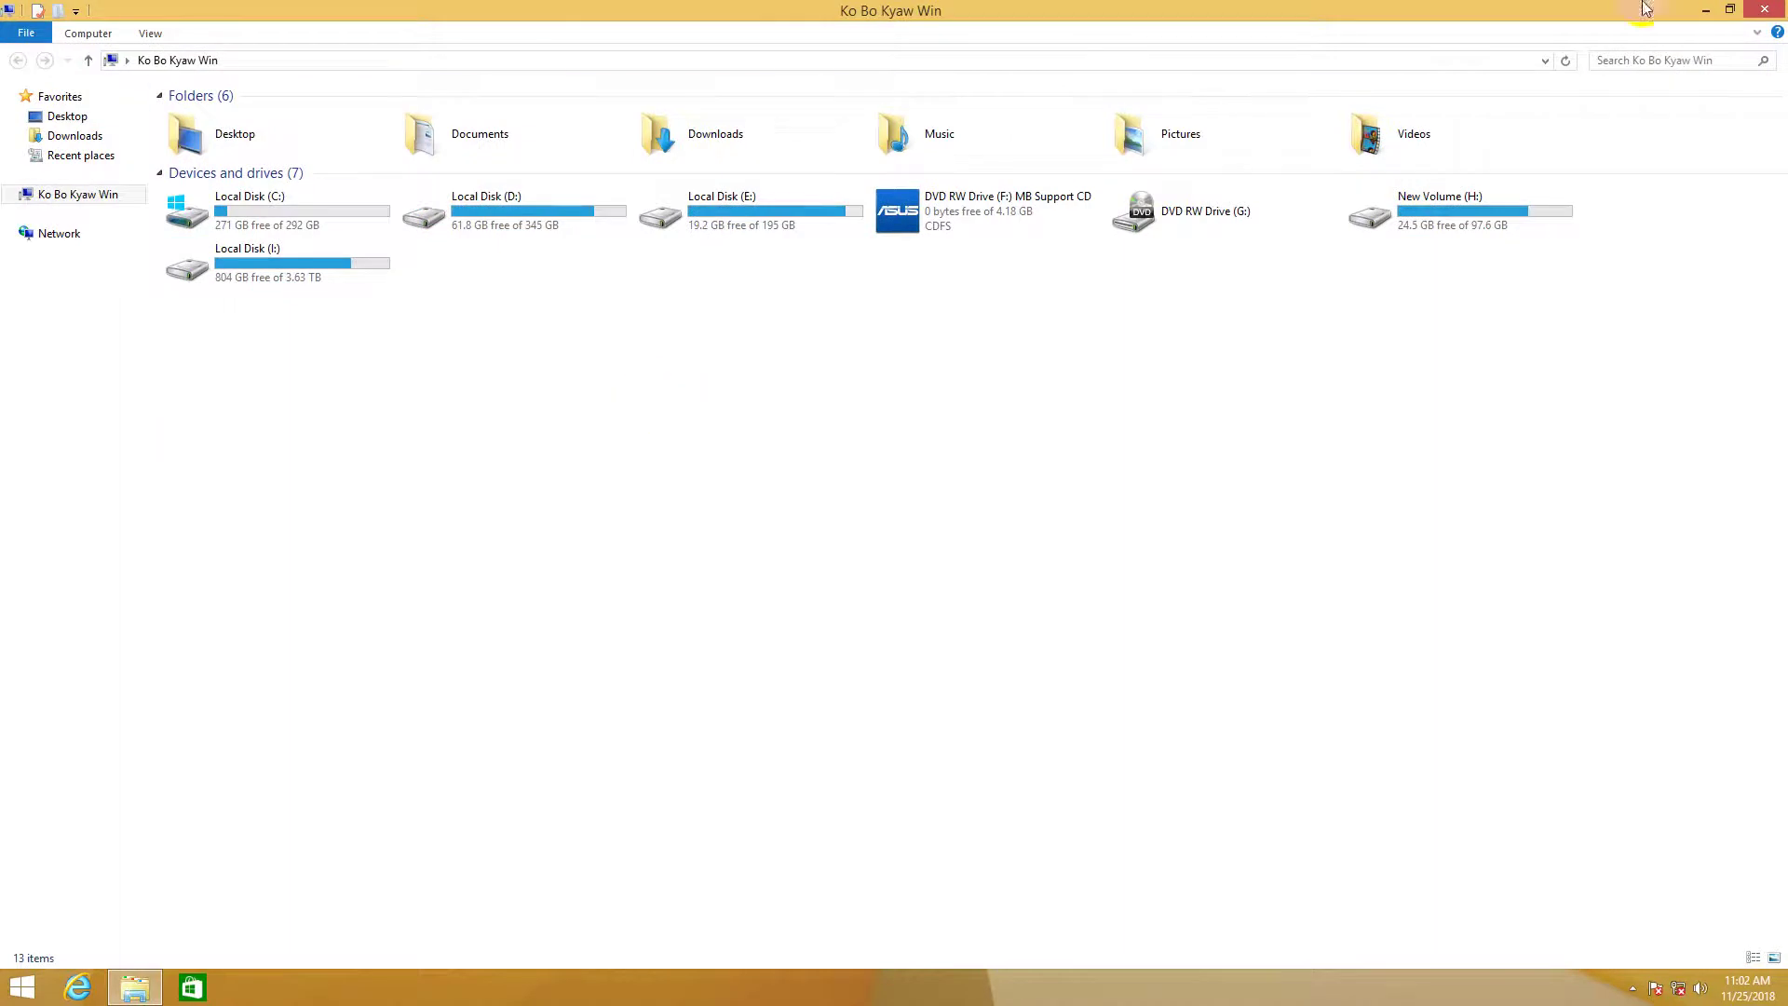
double_click(267, 264)
scroll(418, 744, down, 10)
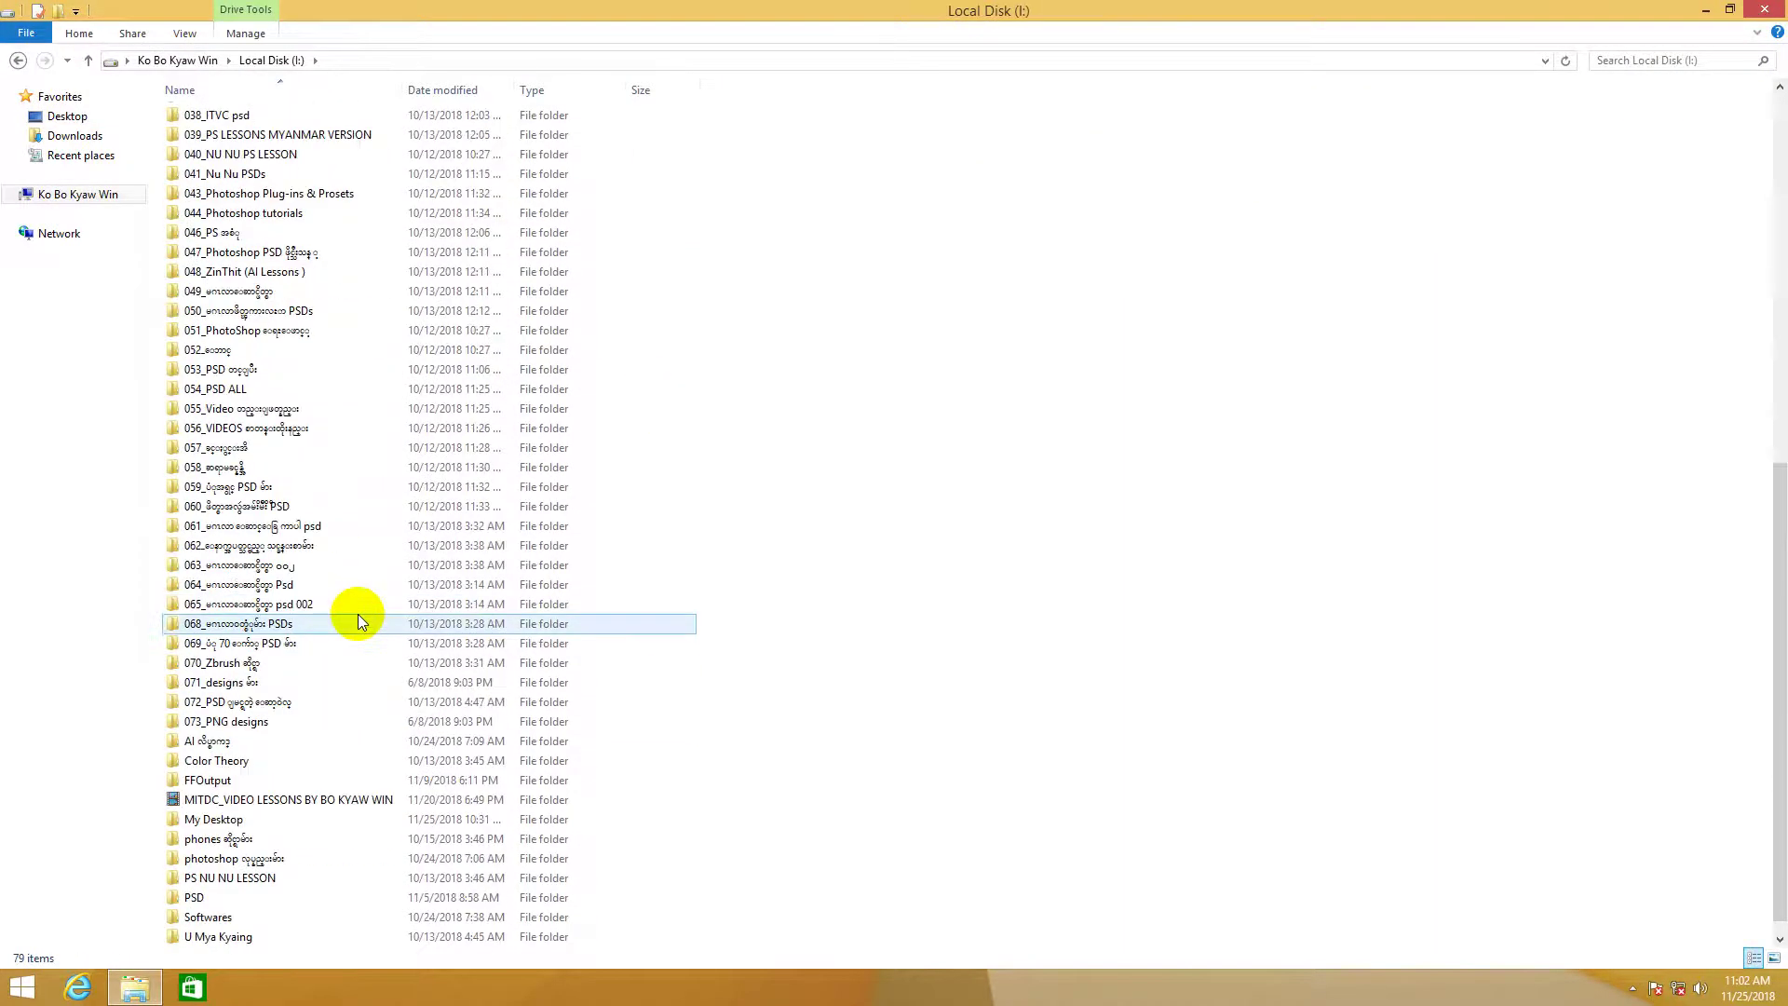
scroll(358, 614, down, 1)
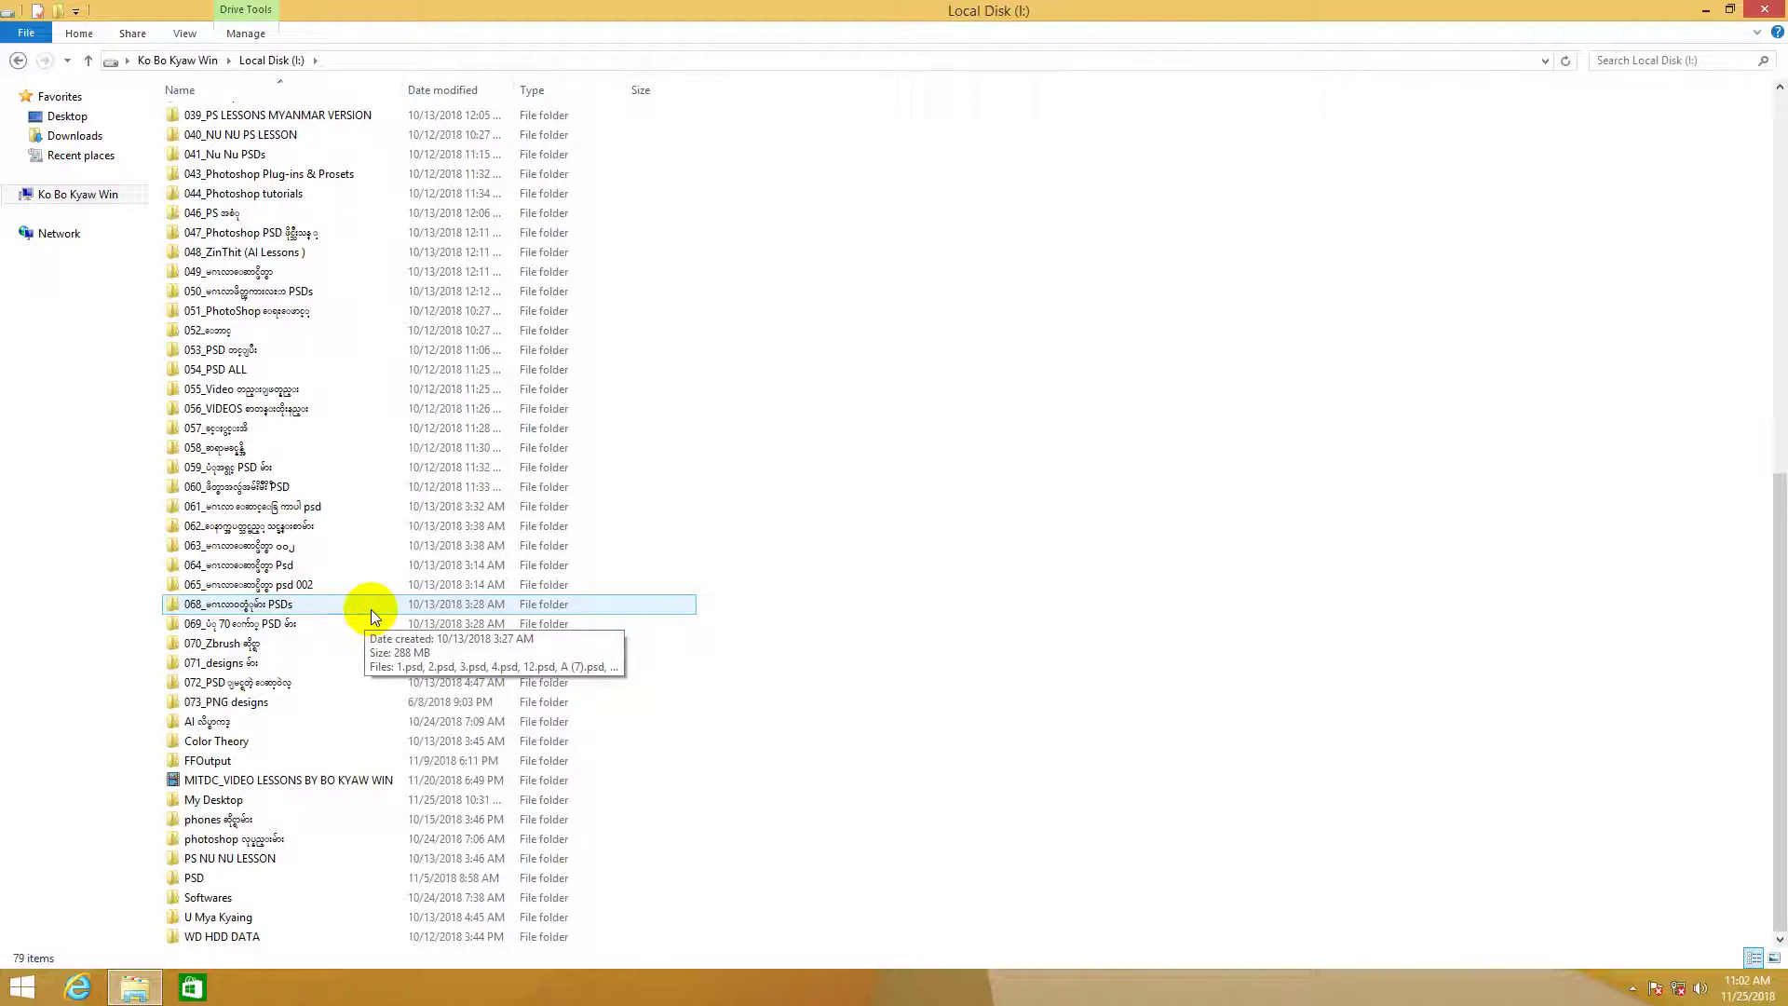
scroll(349, 592, up, 3)
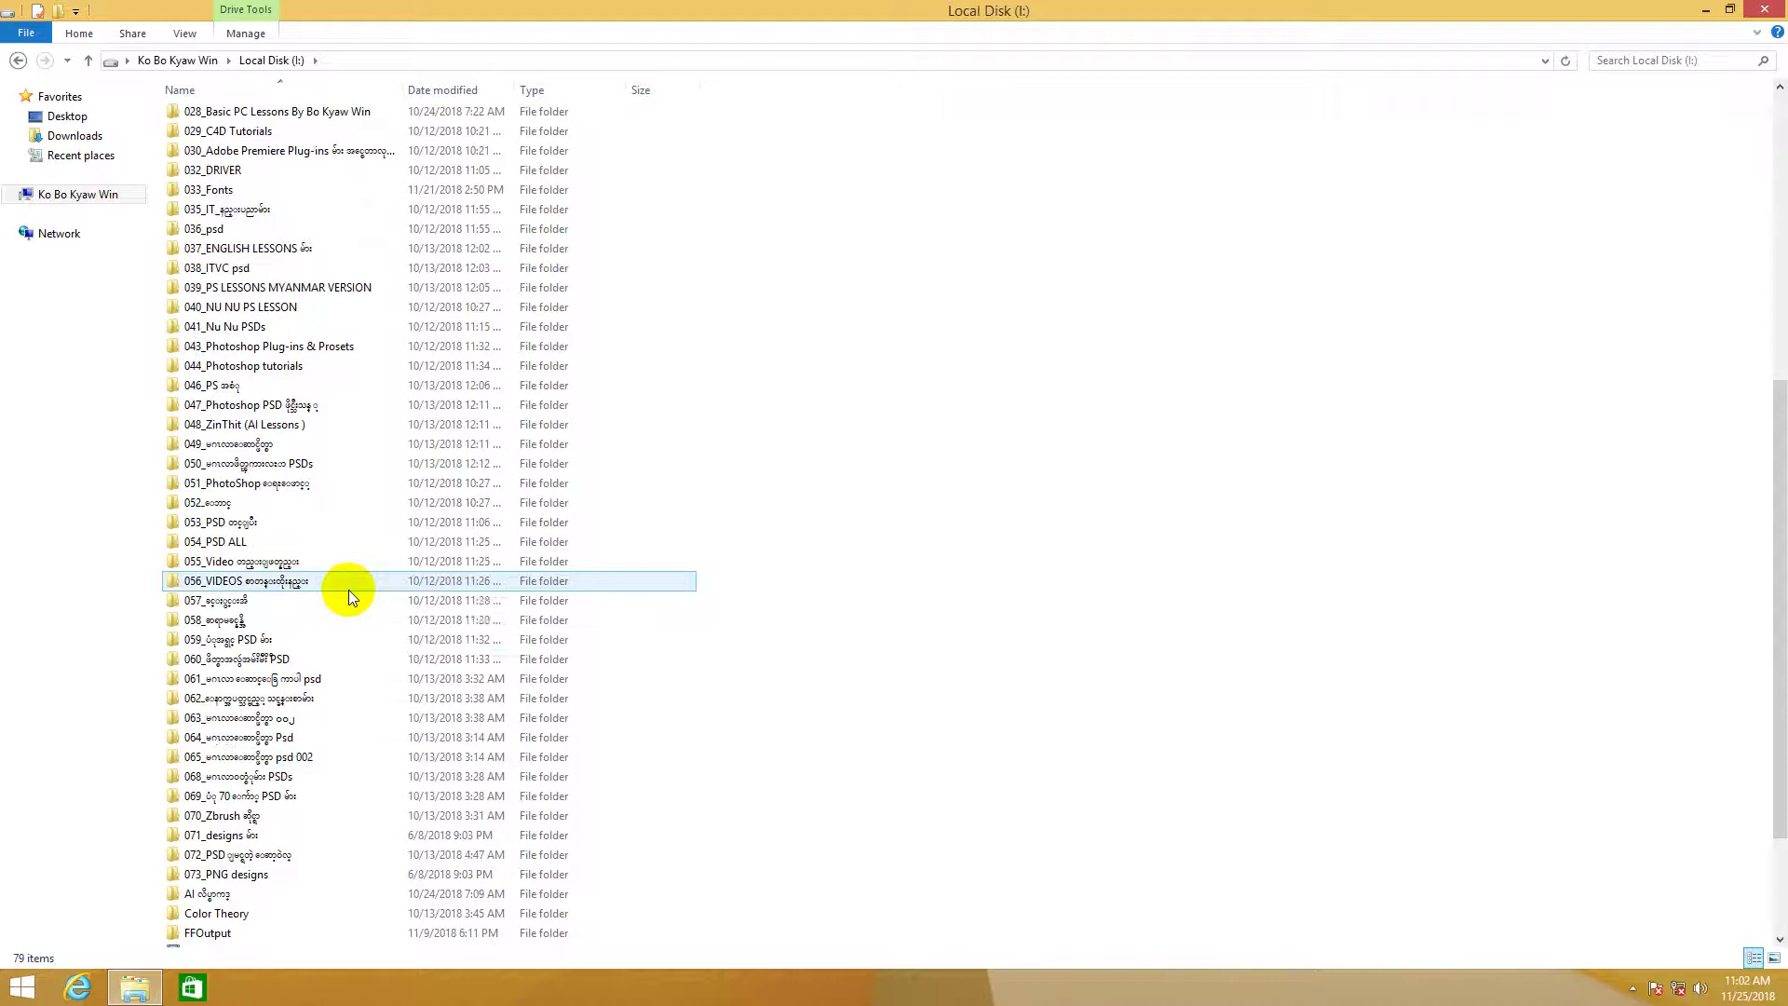
scroll(276, 433, up, 3)
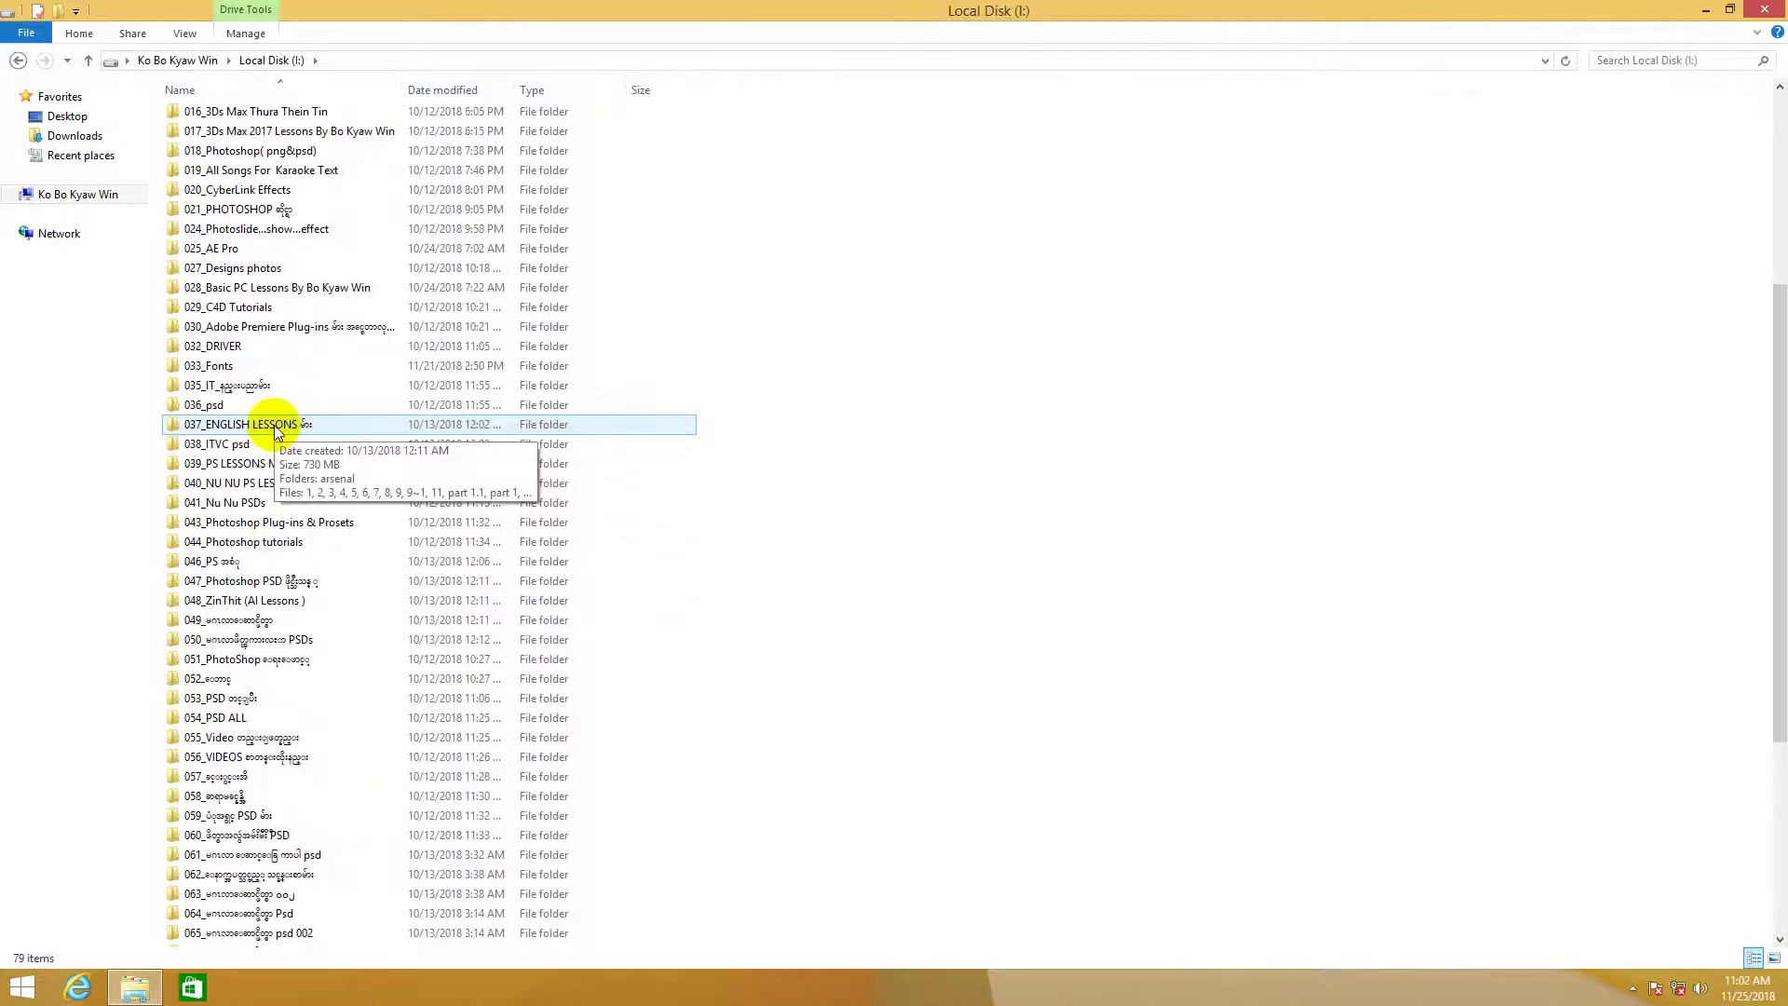
scroll(276, 433, up, 2)
scroll(275, 435, up, 2)
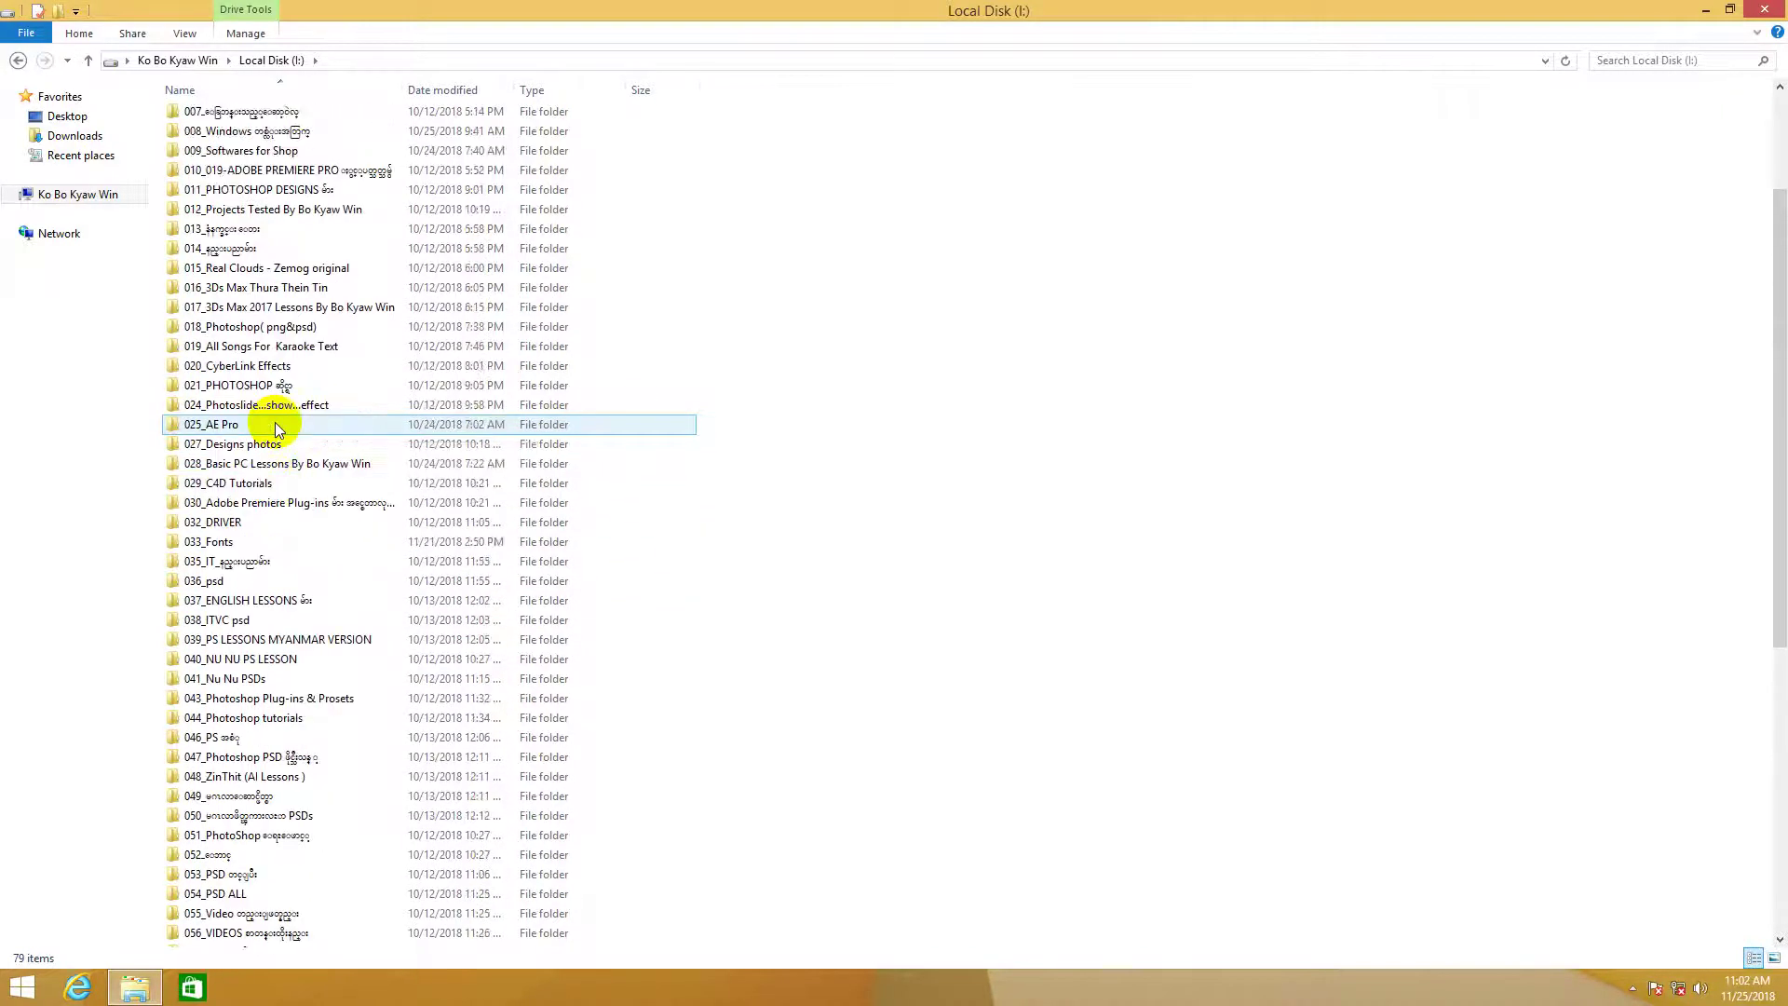
double_click(246, 190)
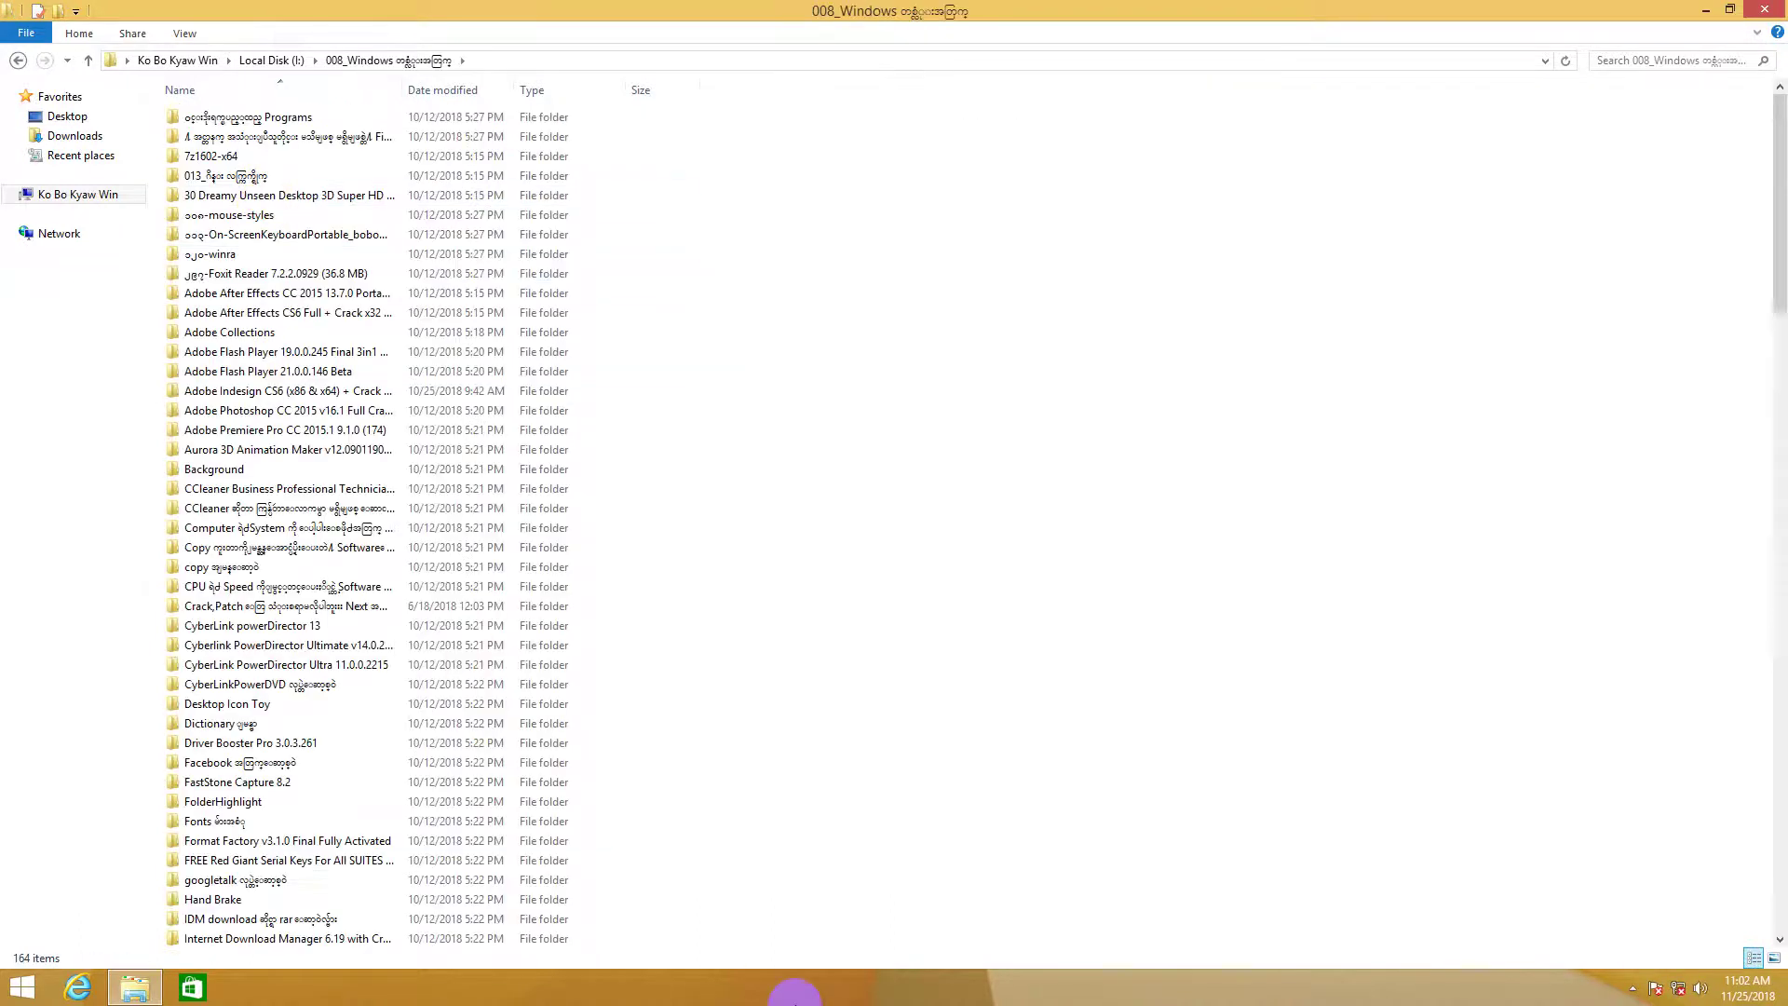
scroll(331, 632, down, 6)
scroll(346, 625, down, 3)
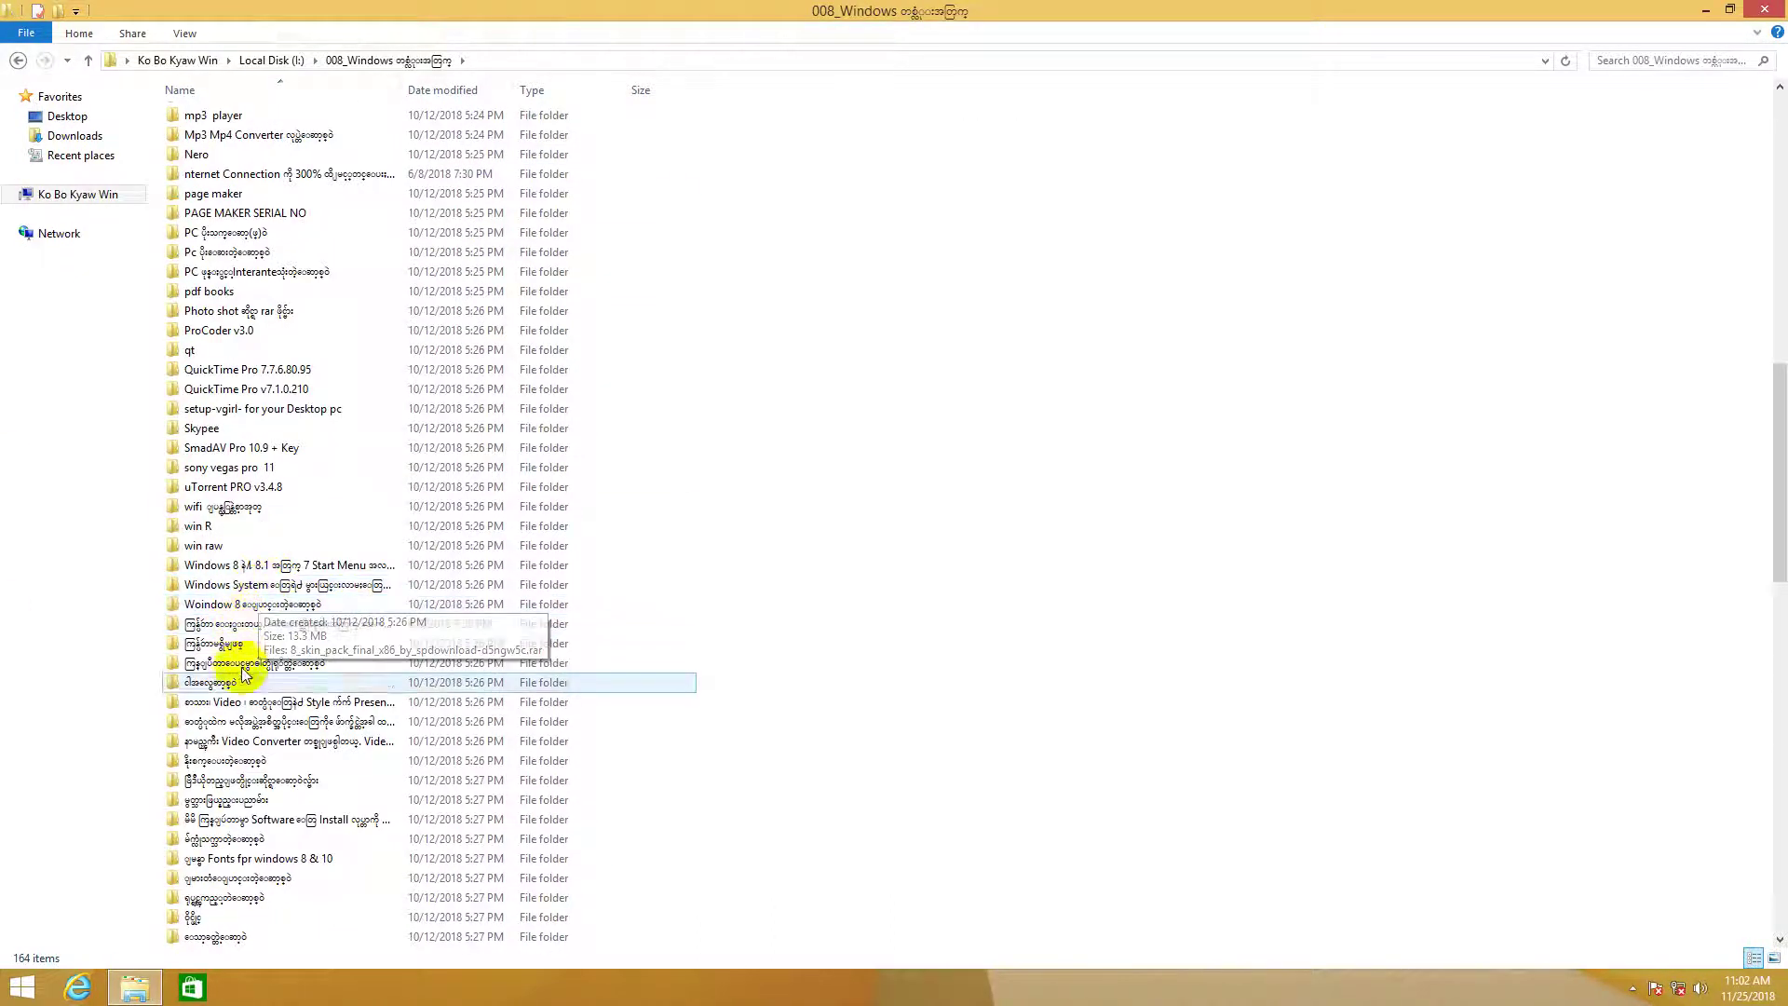
scroll(241, 587, up, 3)
scroll(240, 587, up, 3)
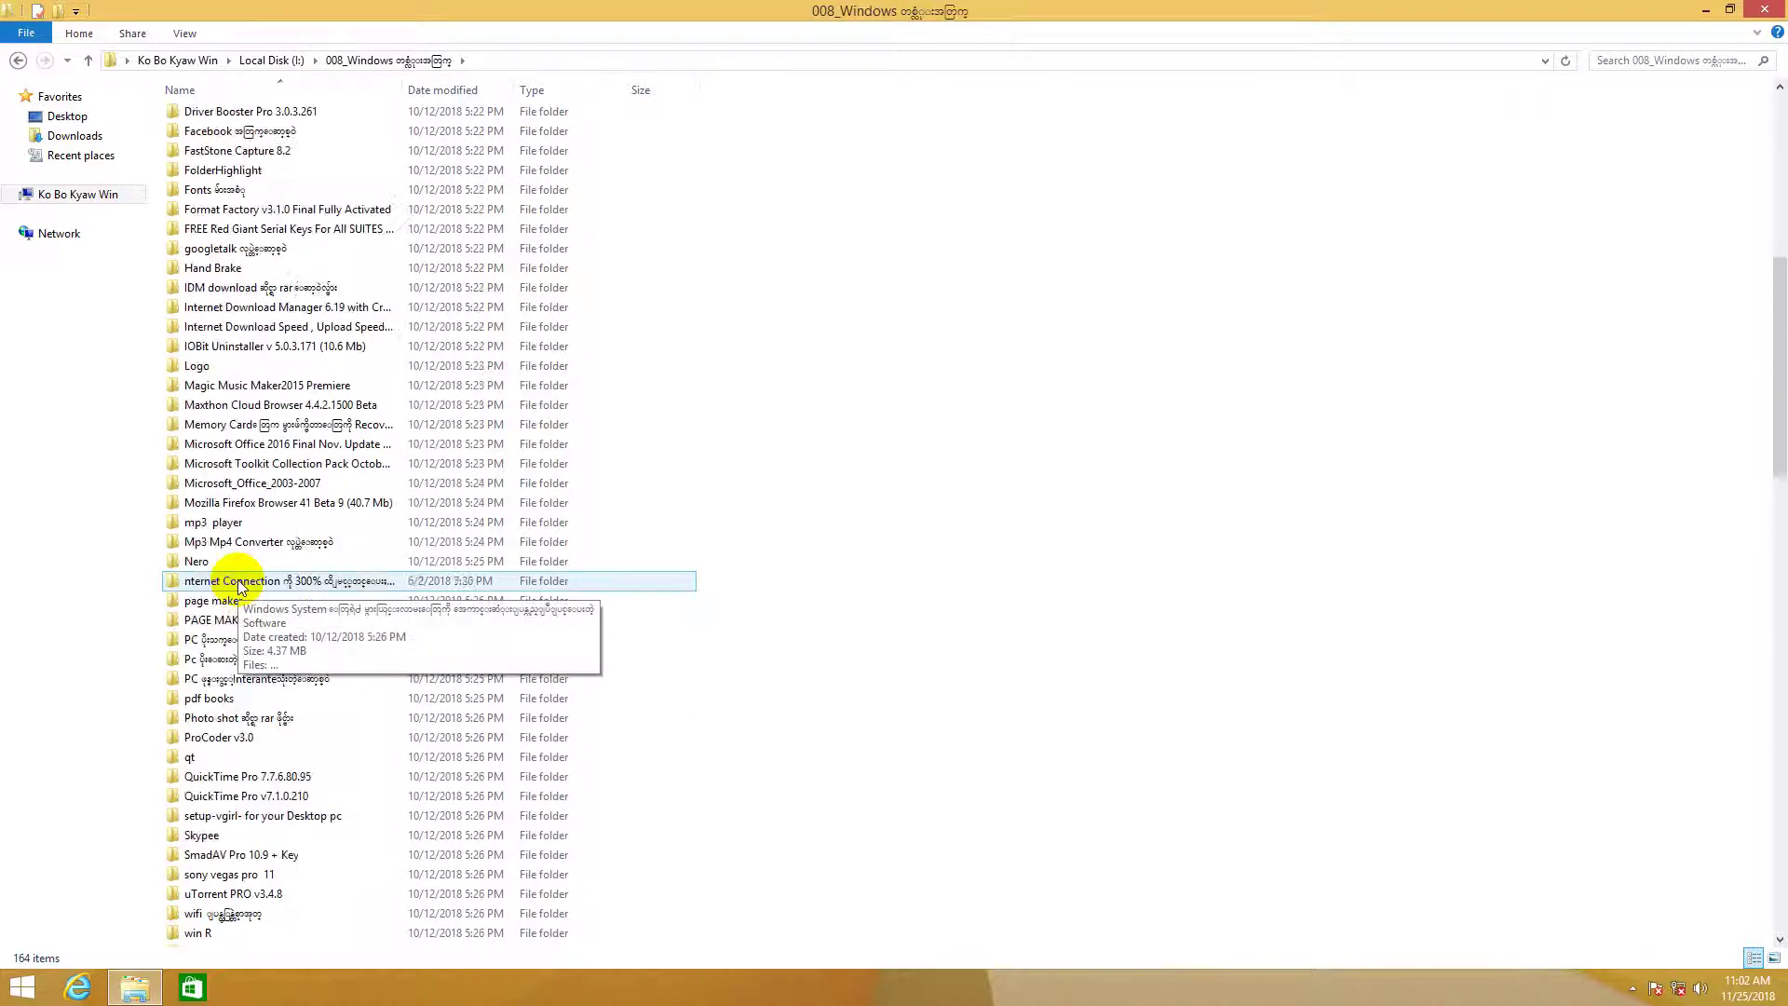
scroll(241, 587, down, 1)
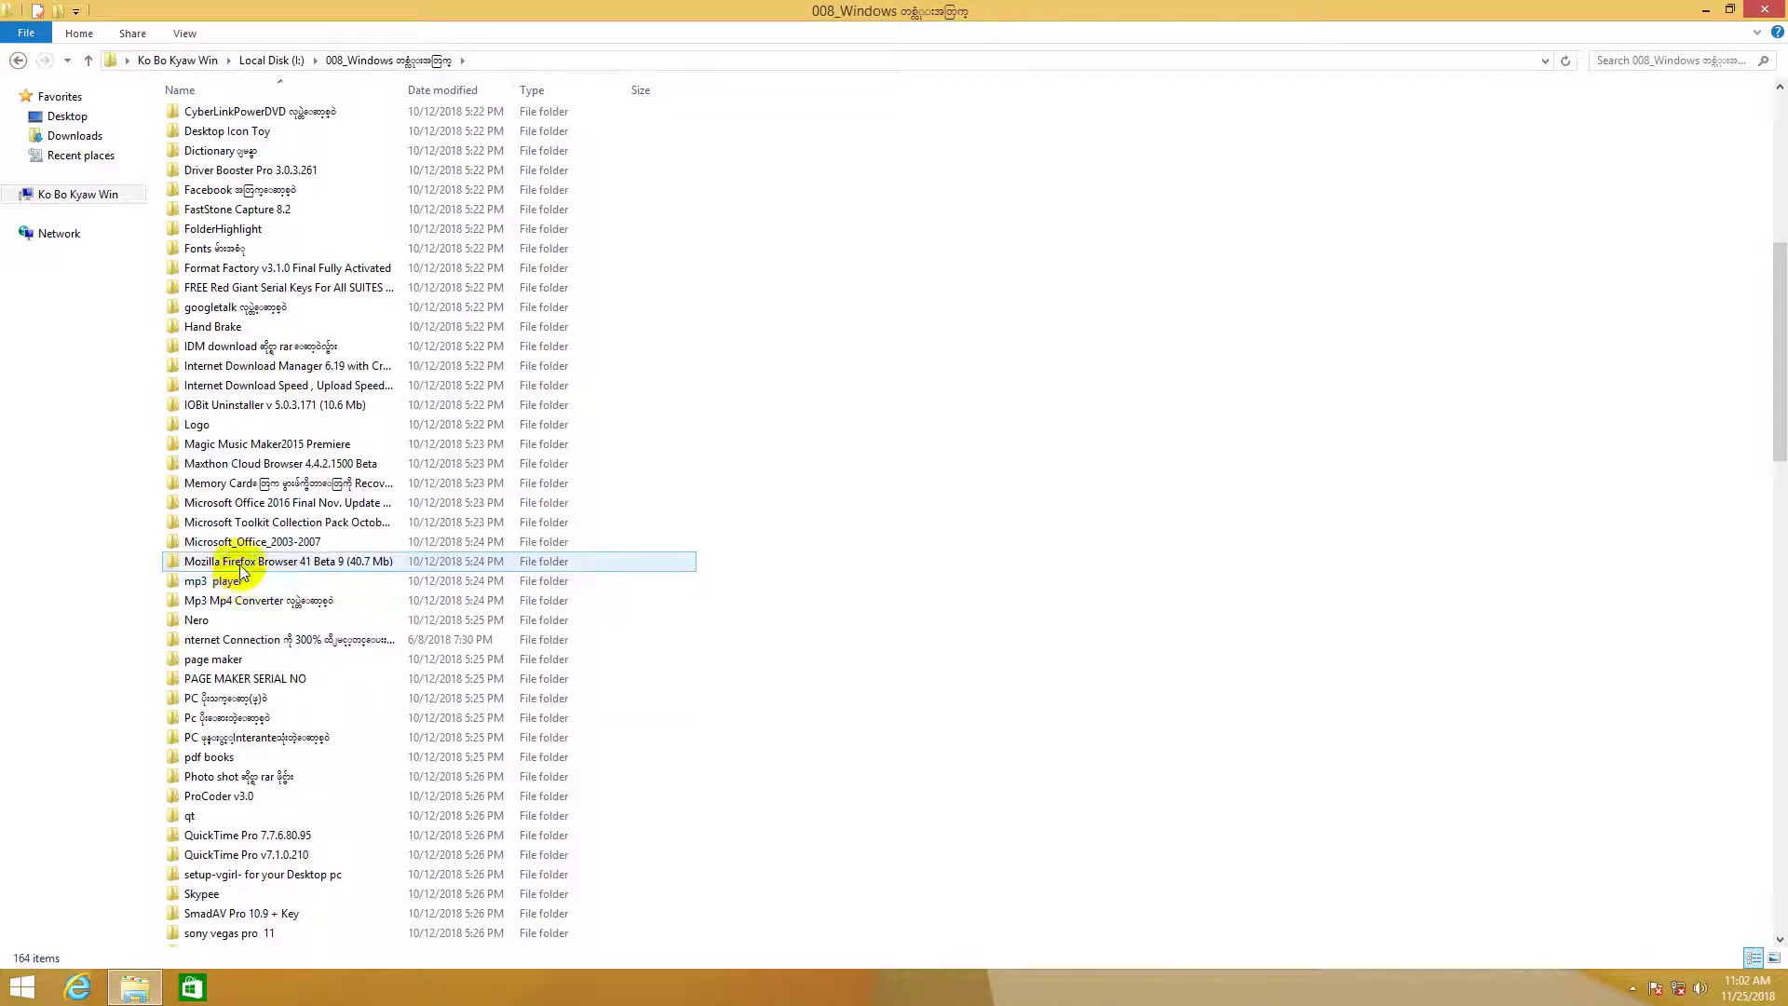
mouse_move(251, 483)
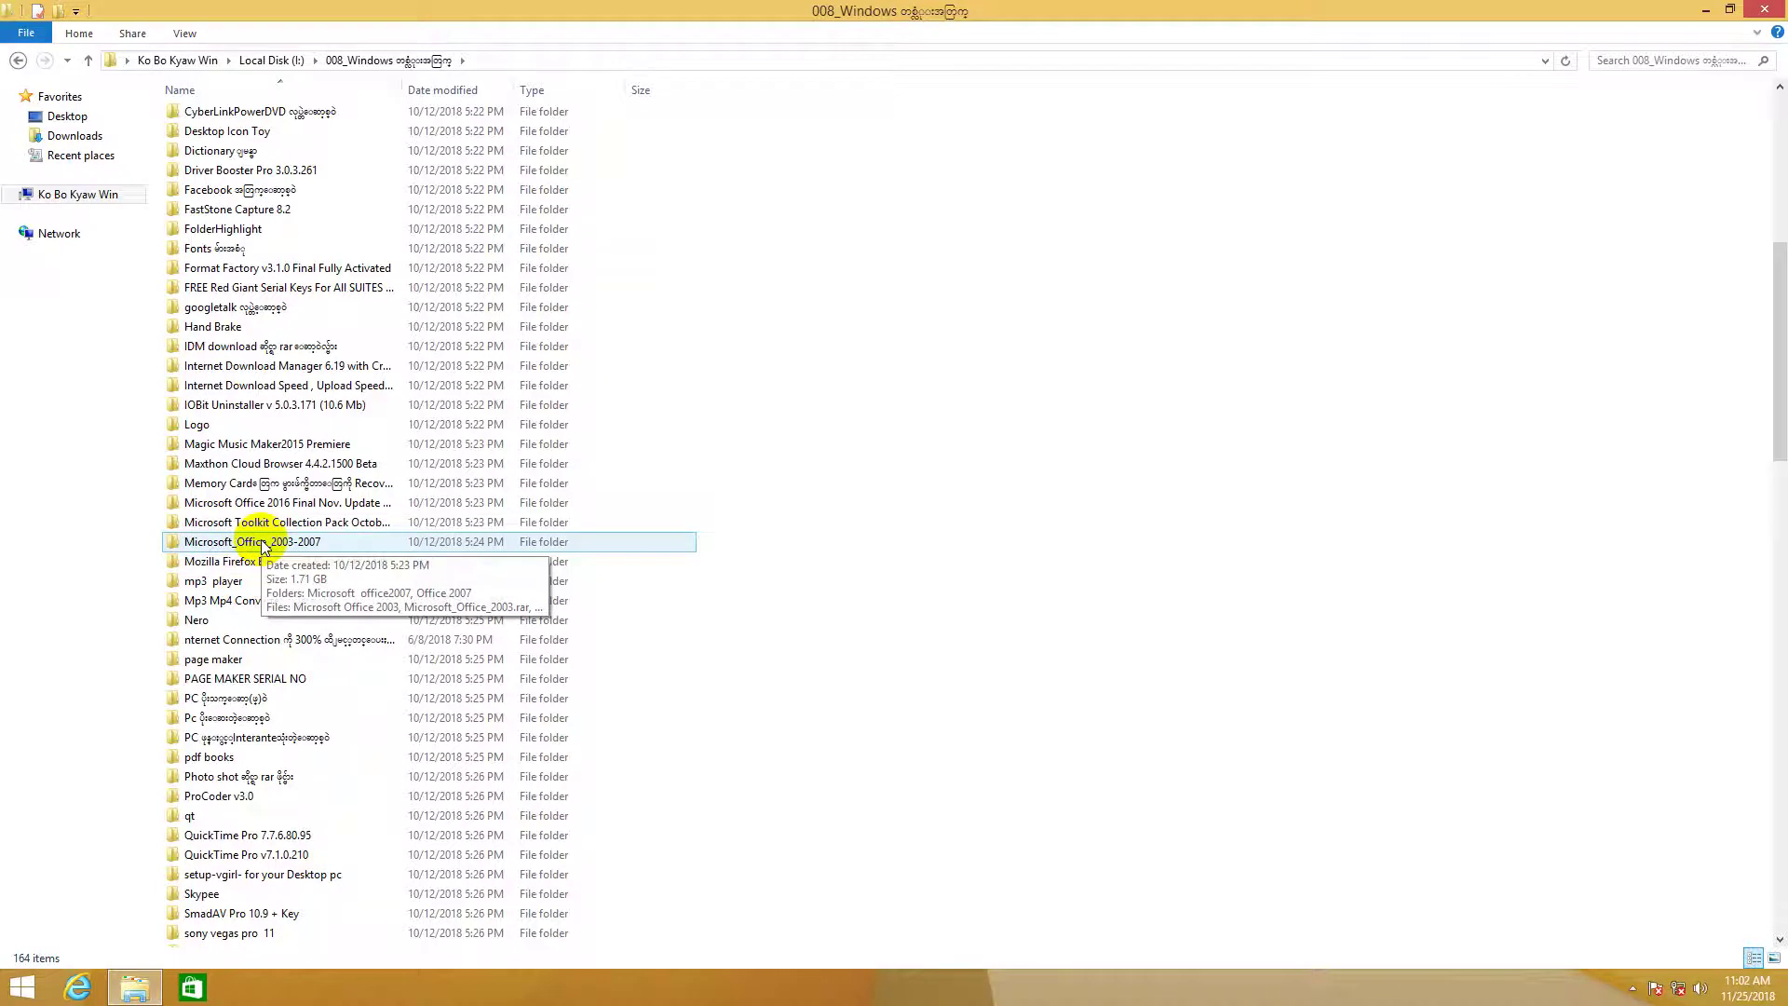
- Open the Microsoft Office 2016 Final Nov. Update 64 bit folder and select its RAR archive
double_click(274, 503)
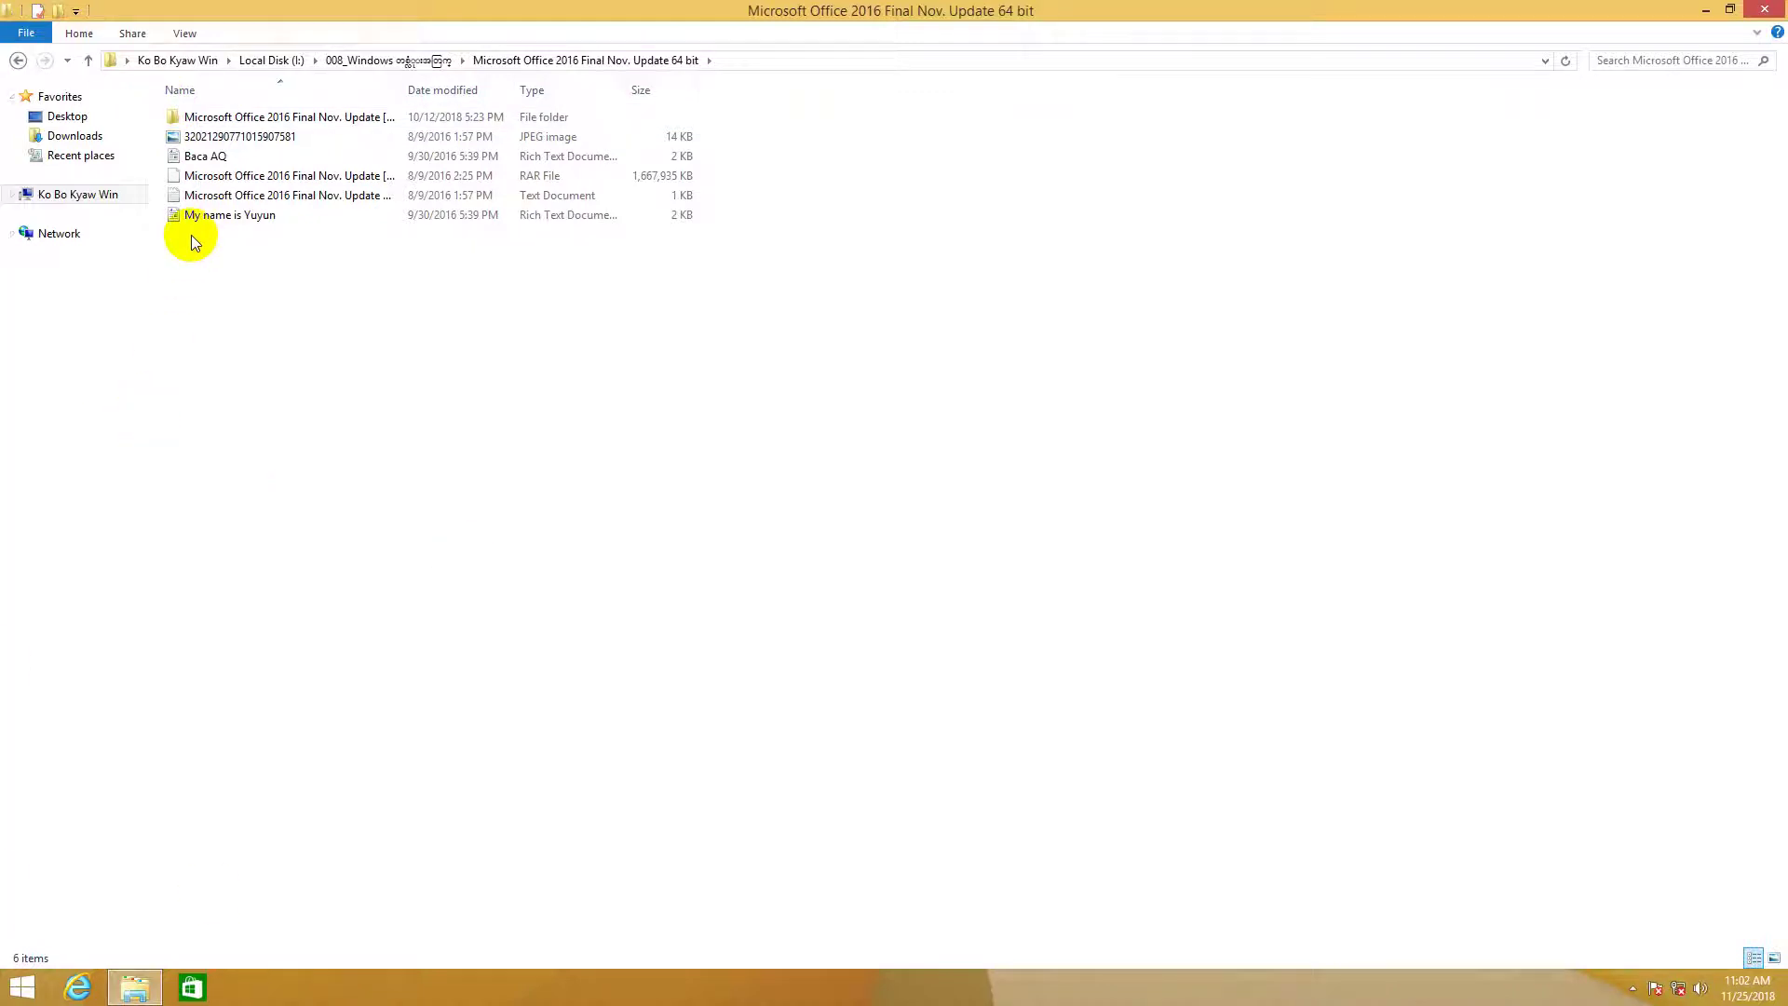
click(221, 178)
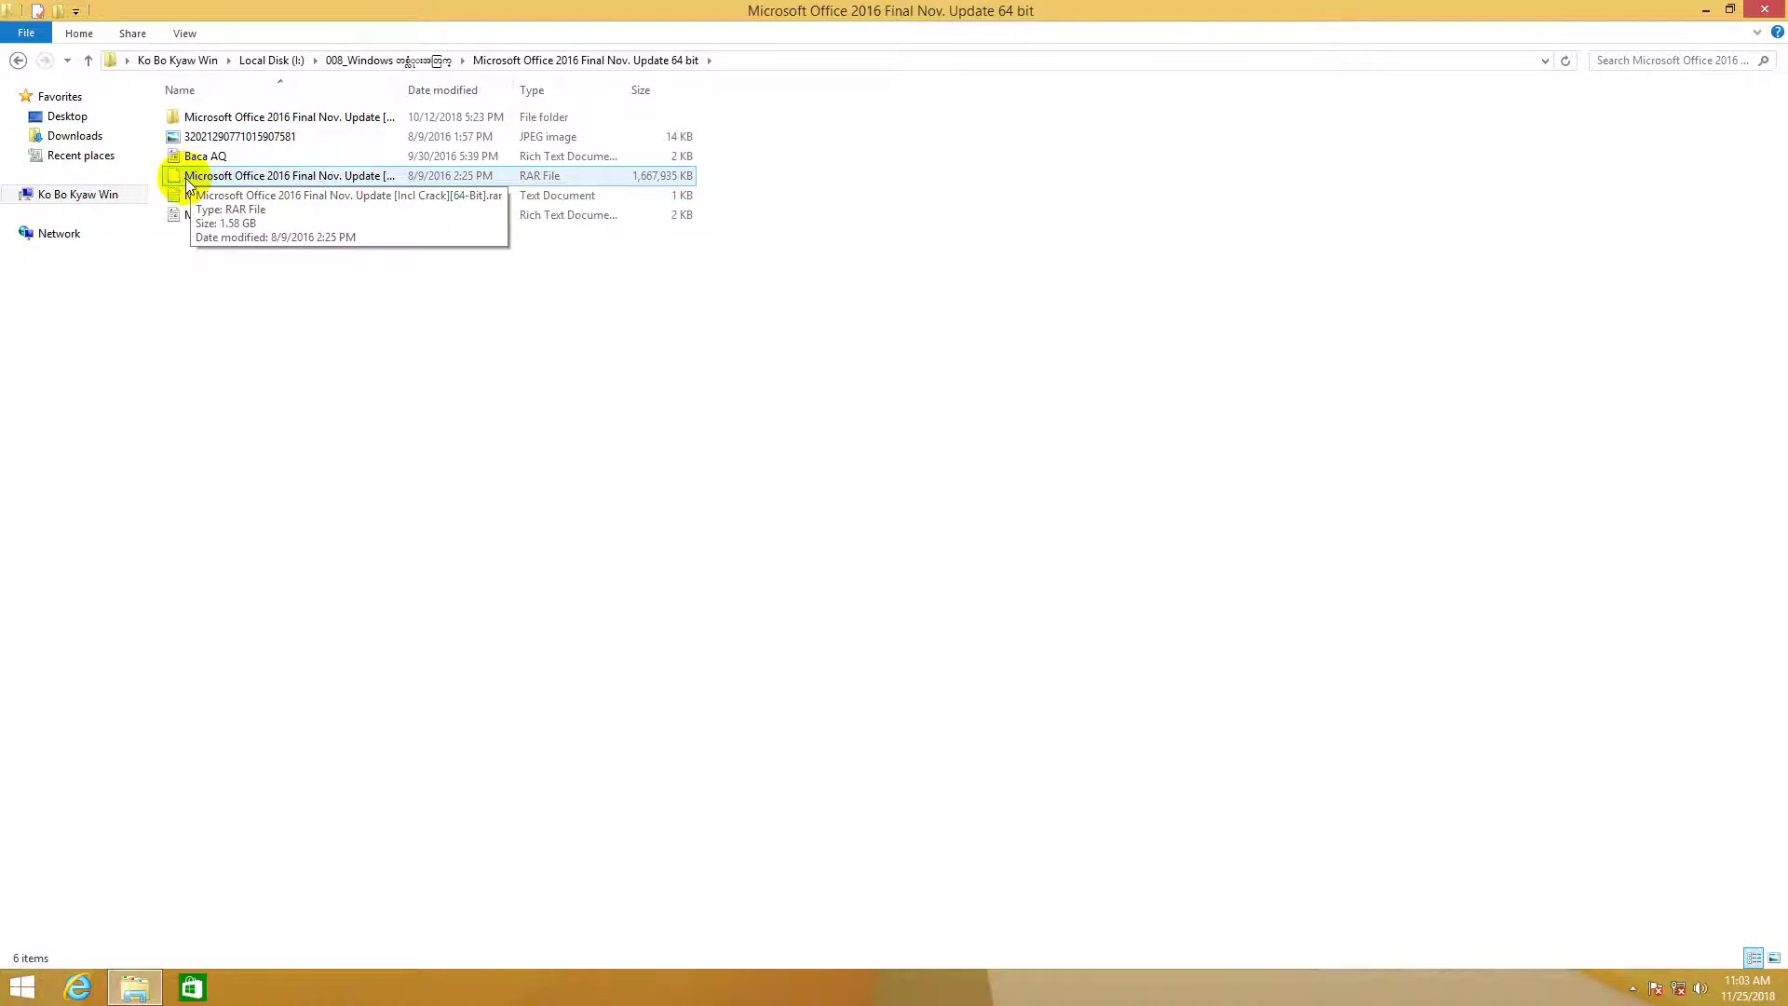
click(280, 392)
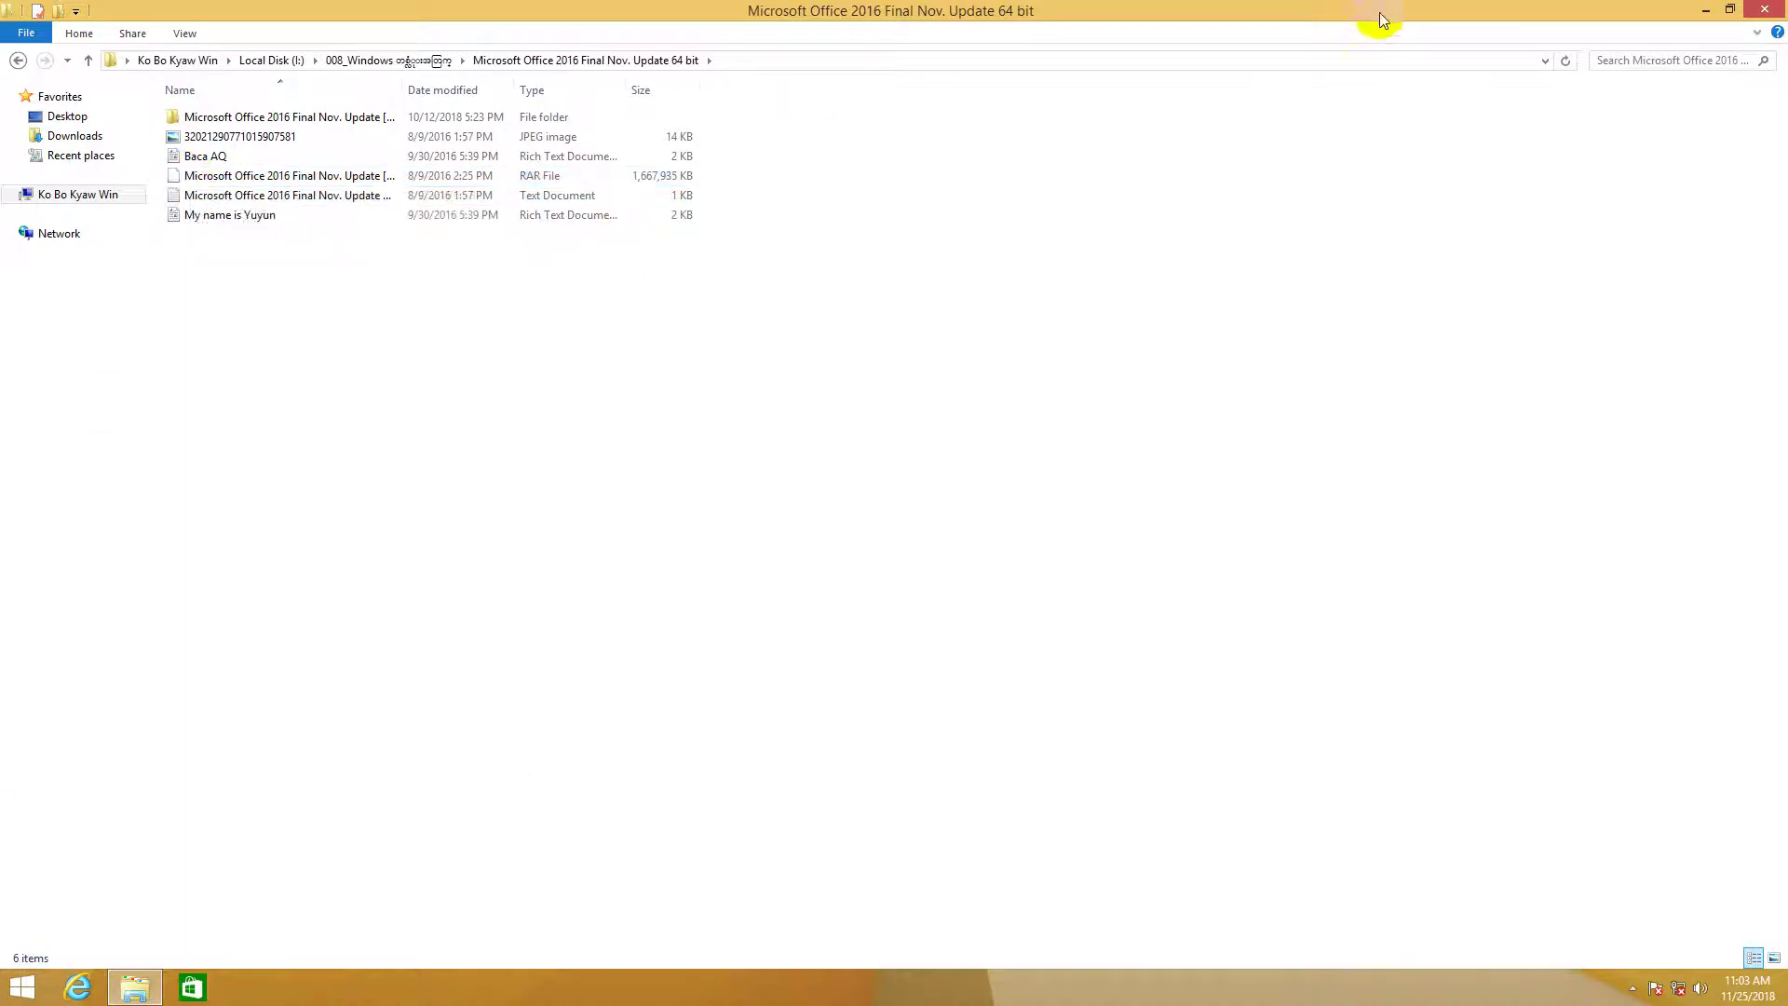
click(182, 176)
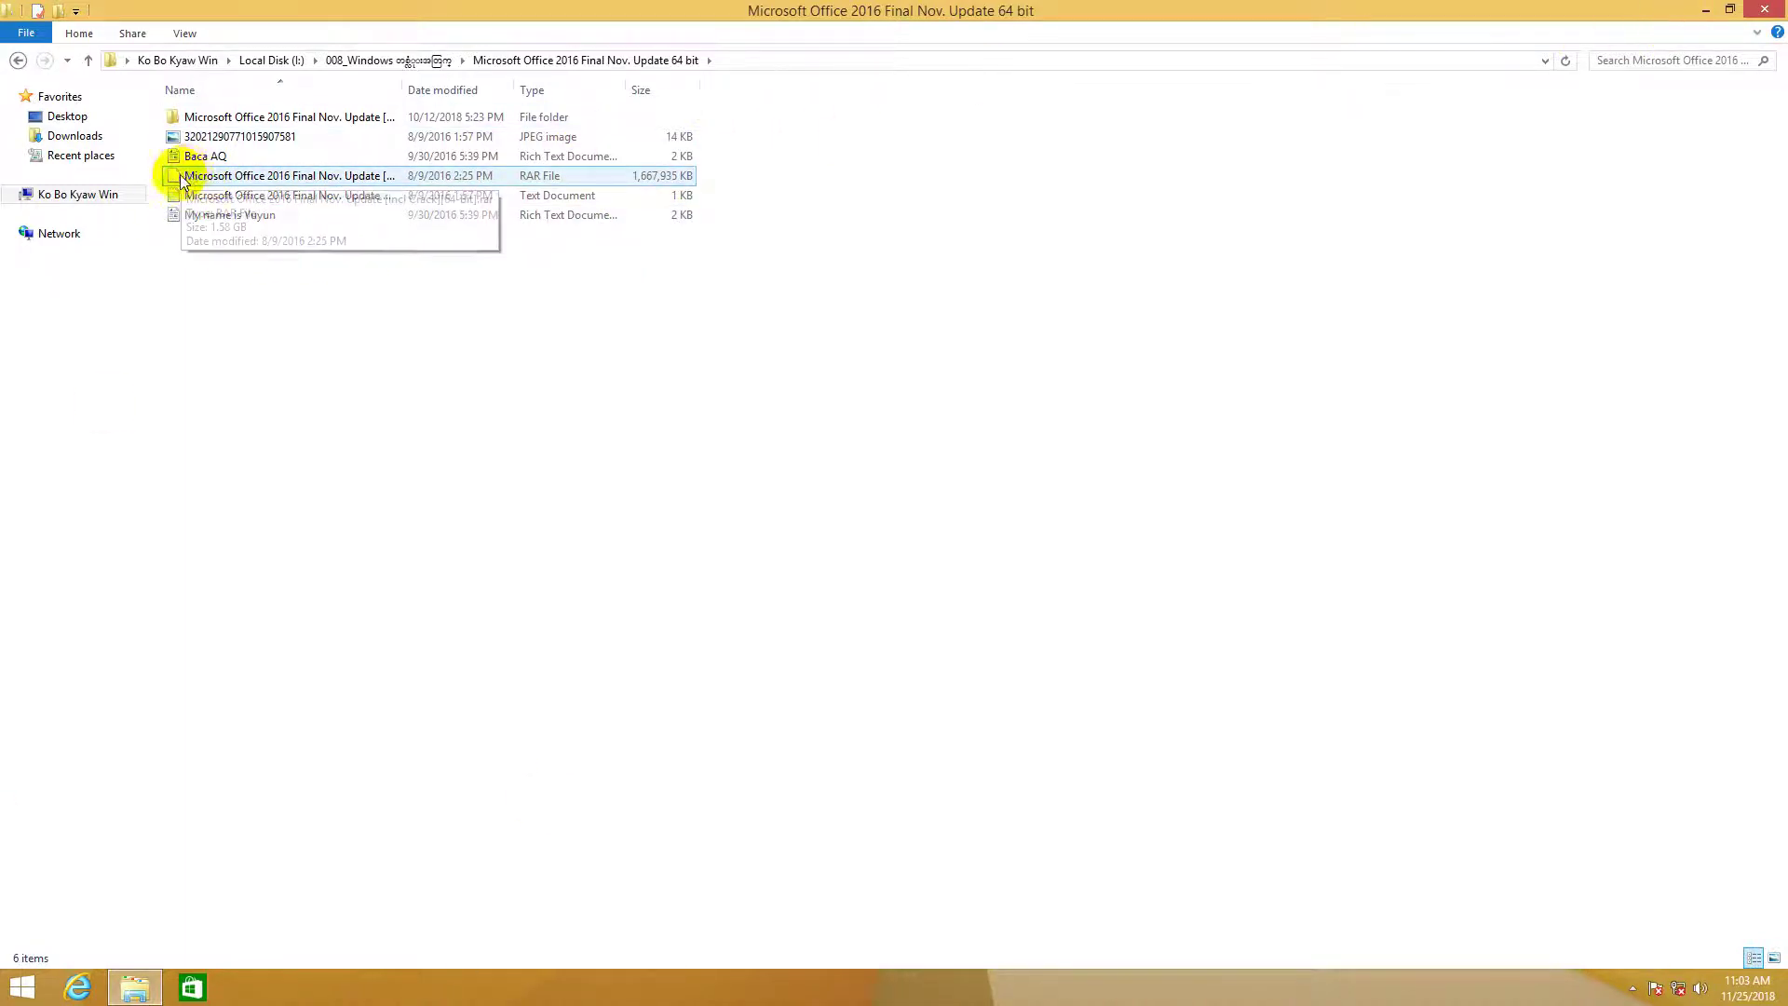
- Minimize Explorer and refresh the desktop three times
click(1705, 11)
right_click(877, 195)
click(914, 246)
right_click(414, 210)
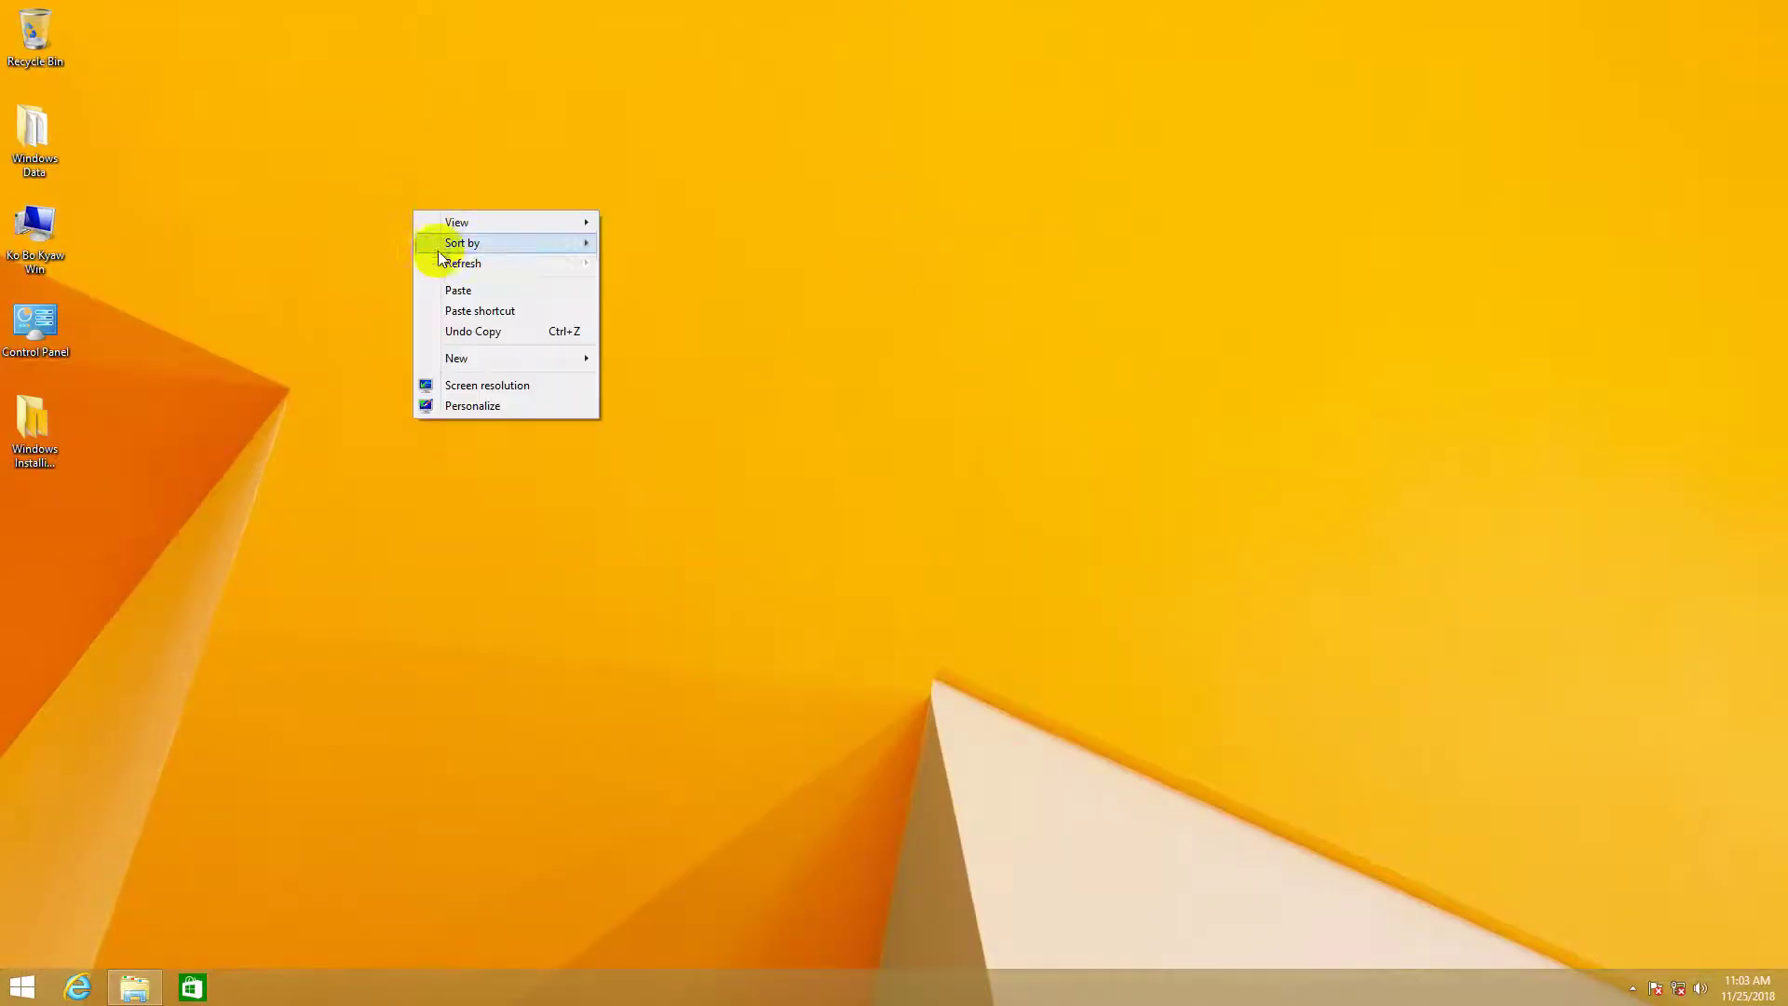
click(437, 251)
click(35, 440)
right_click(193, 311)
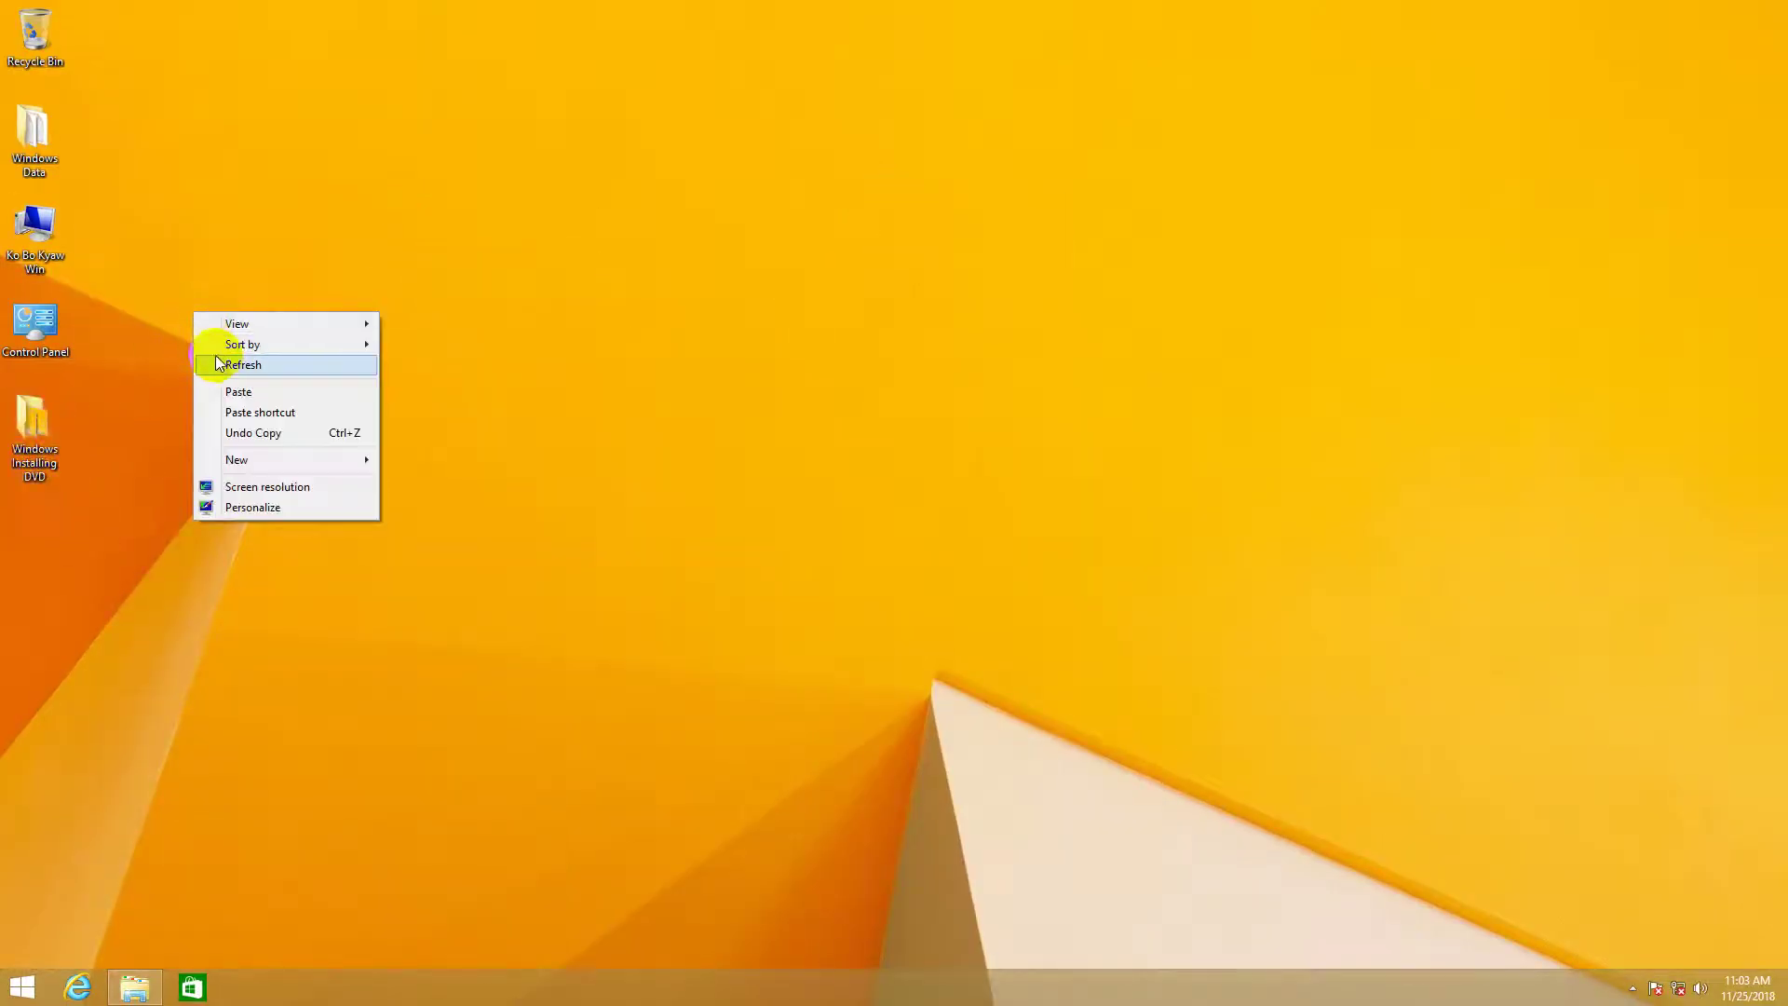
click(223, 366)
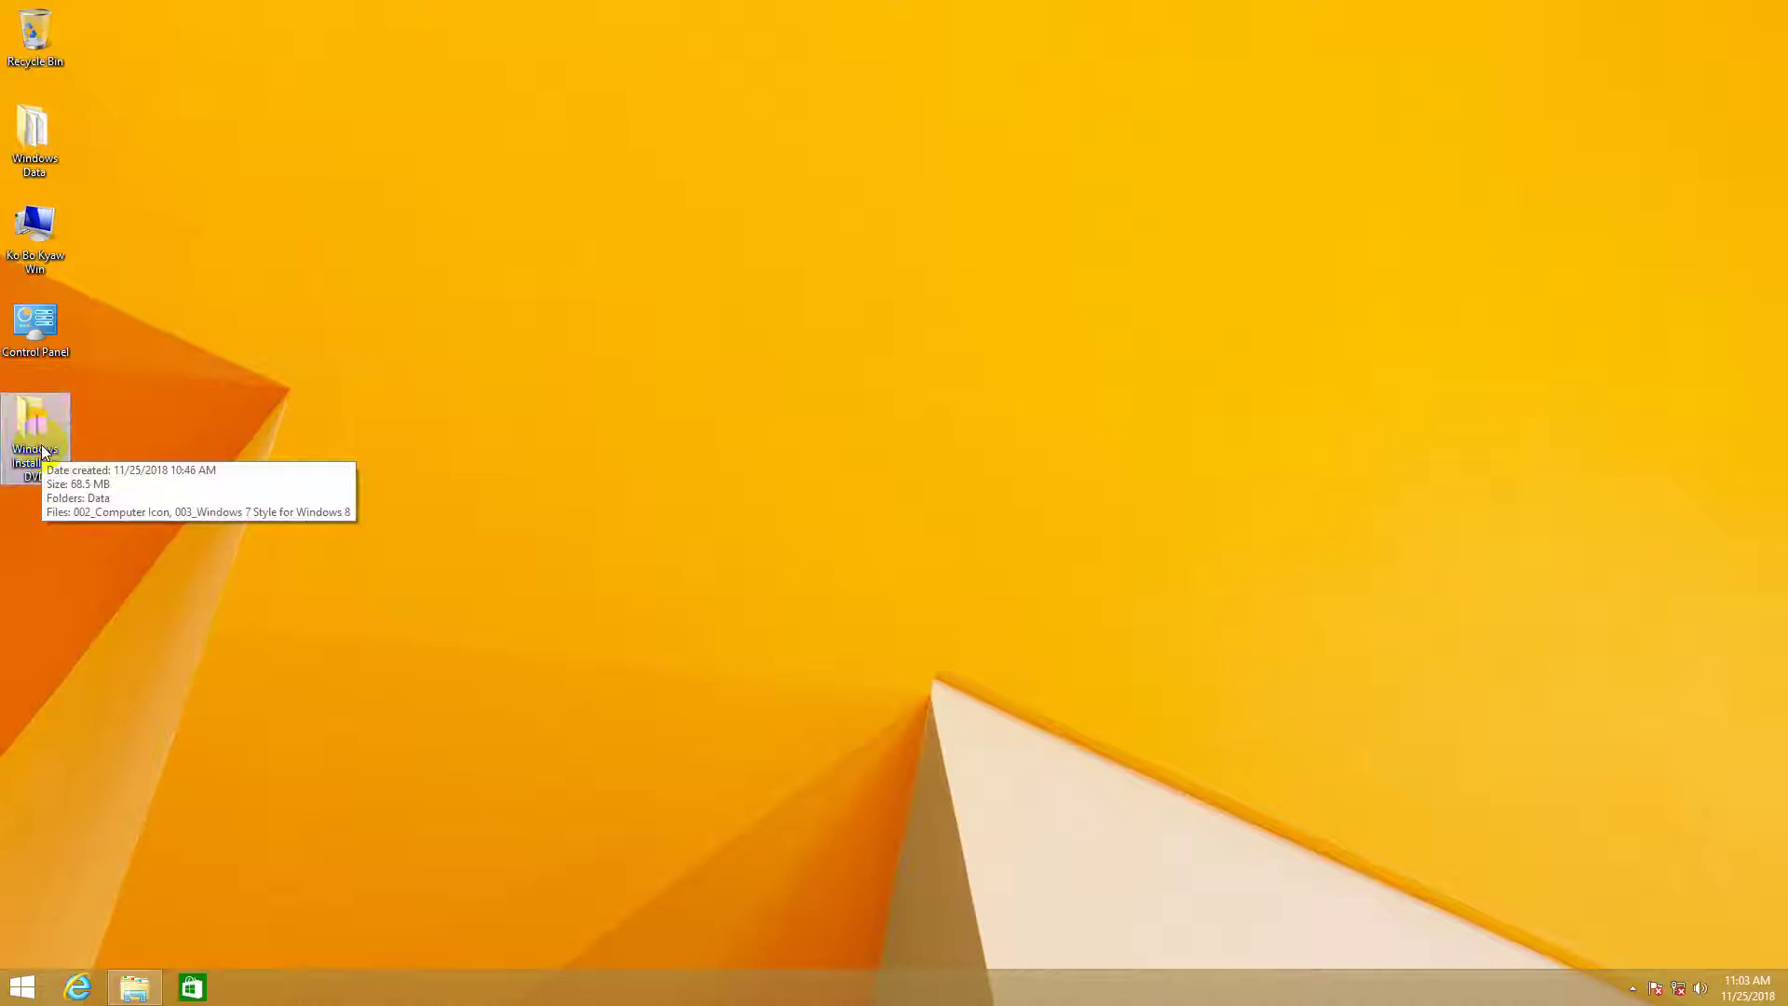
- Browse Windows Installing DVD > Data > win R, reposition the window, and select winrar-64Bit-400
double_click(44, 435)
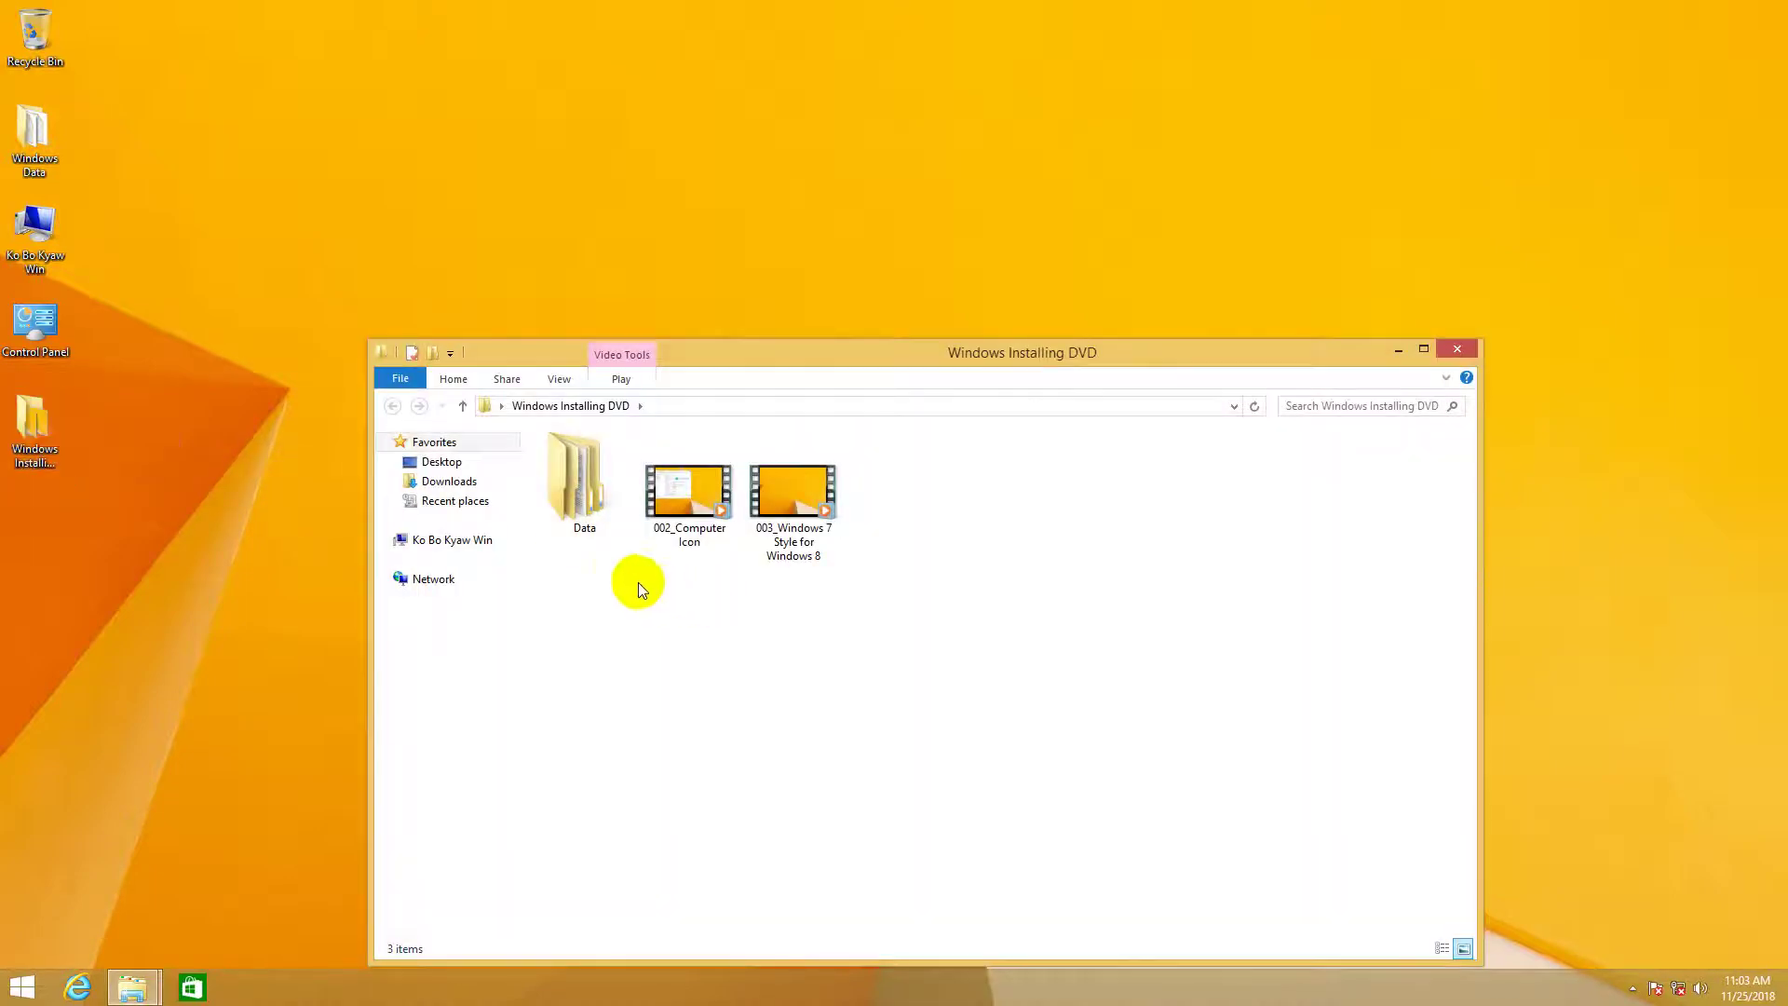
click(597, 511)
double_click(597, 510)
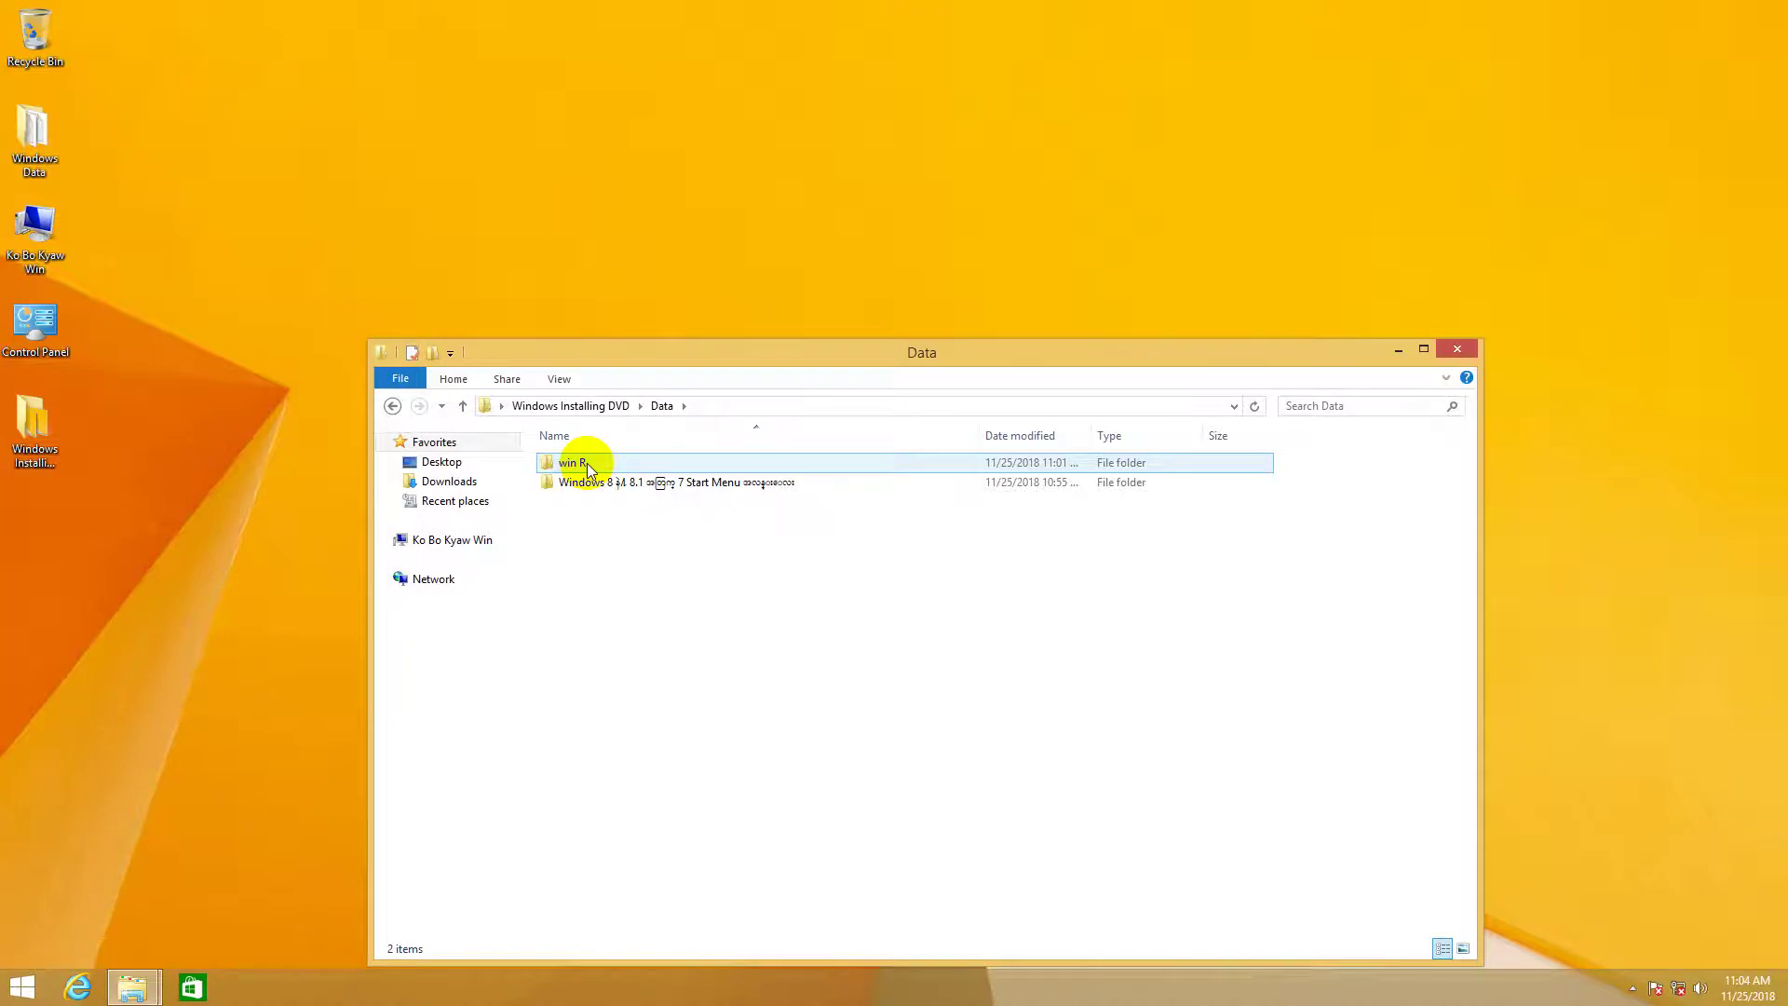
double_click(588, 463)
mouse_move(653, 356)
mouse_down()
mouse_move(756, 185)
mouse_move(857, 108)
mouse_up()
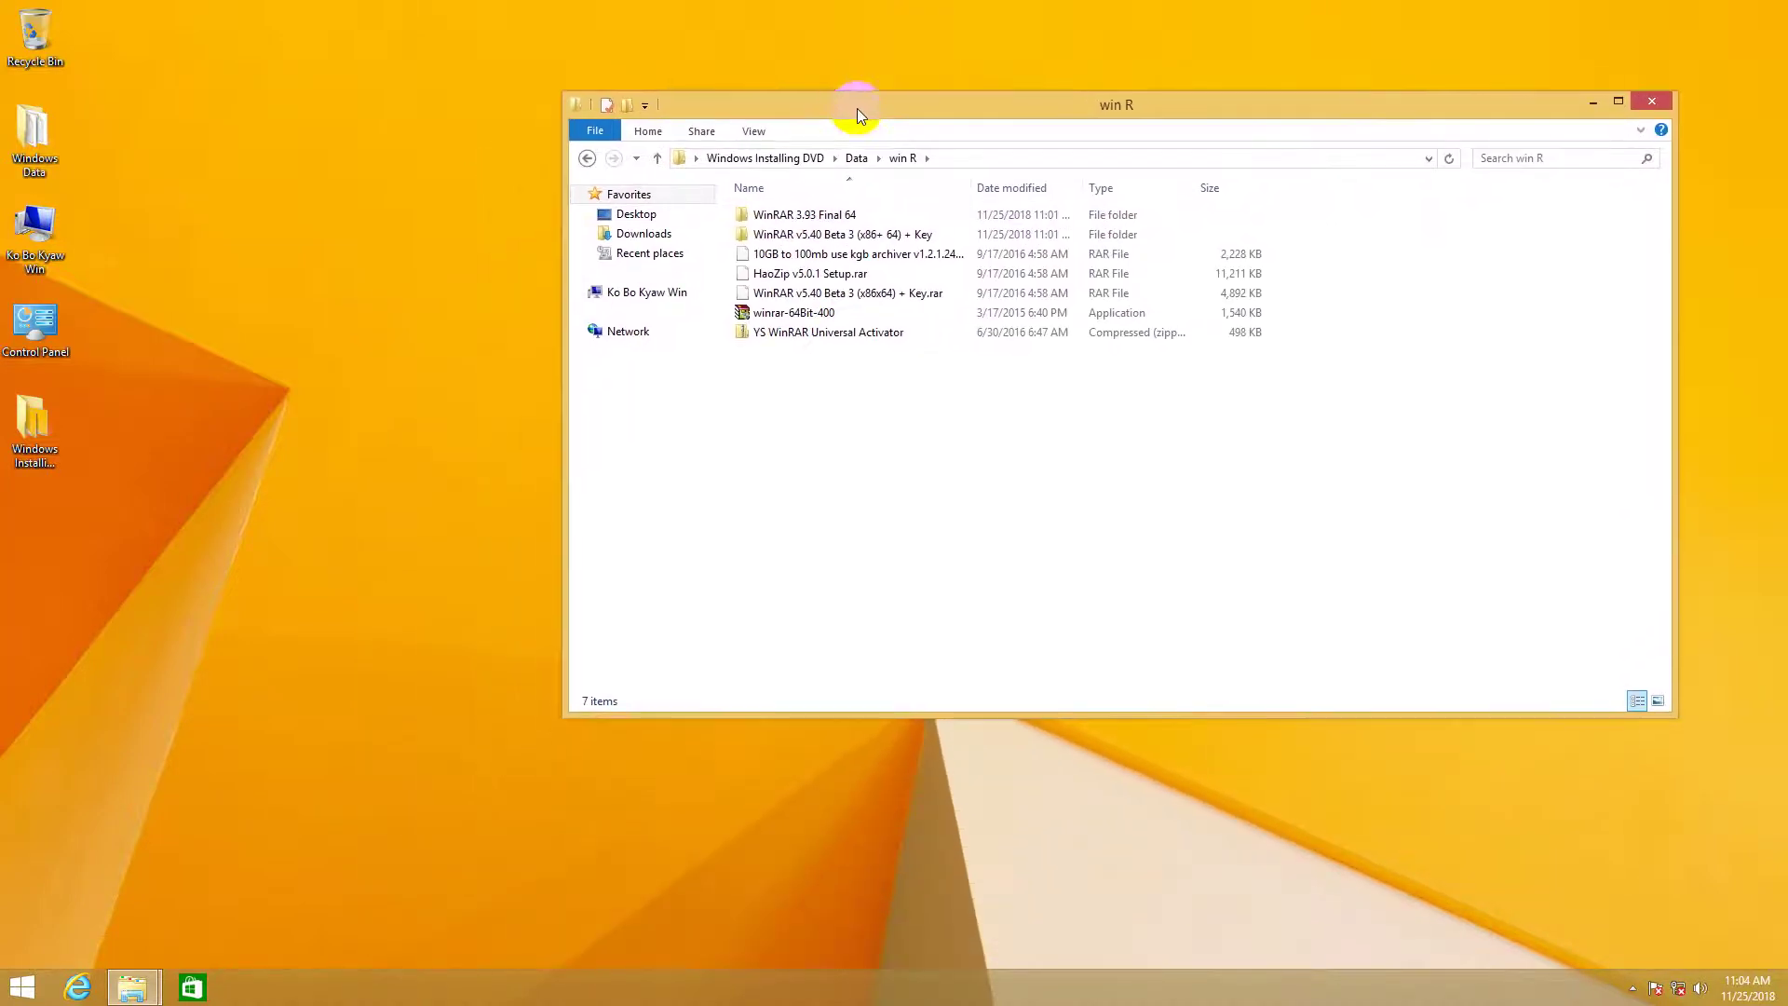
click(791, 313)
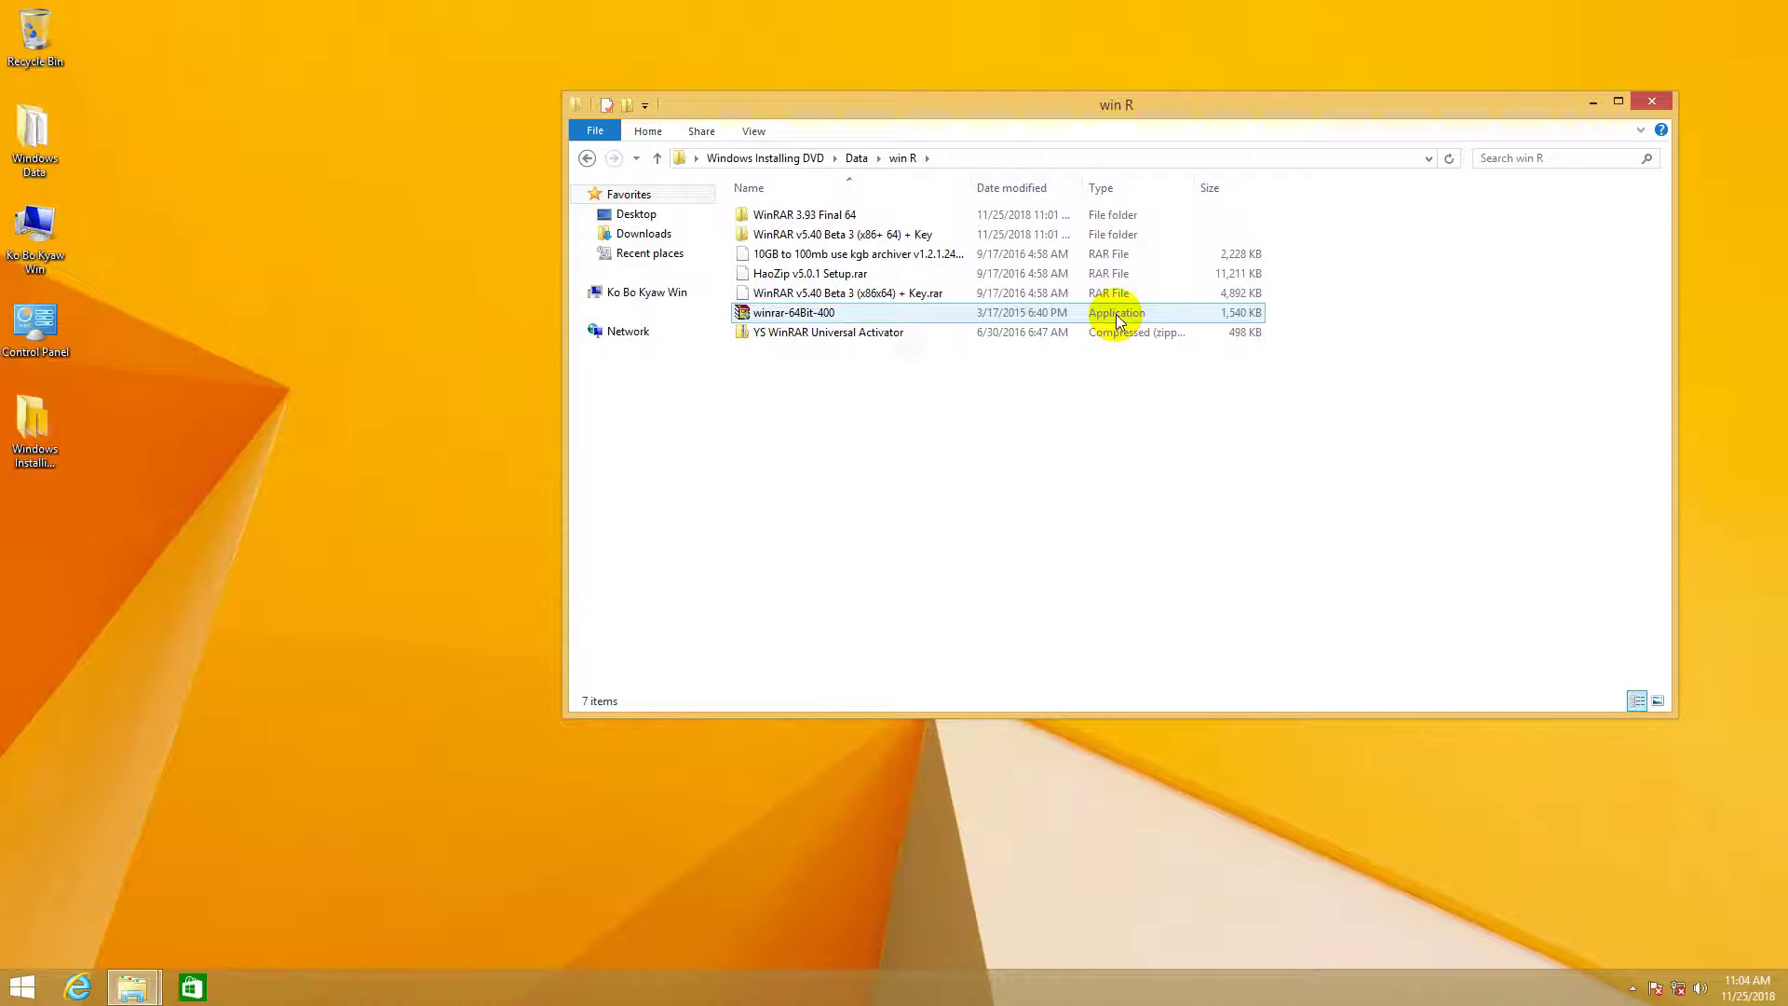
drag(1098, 108, 1100, 84)
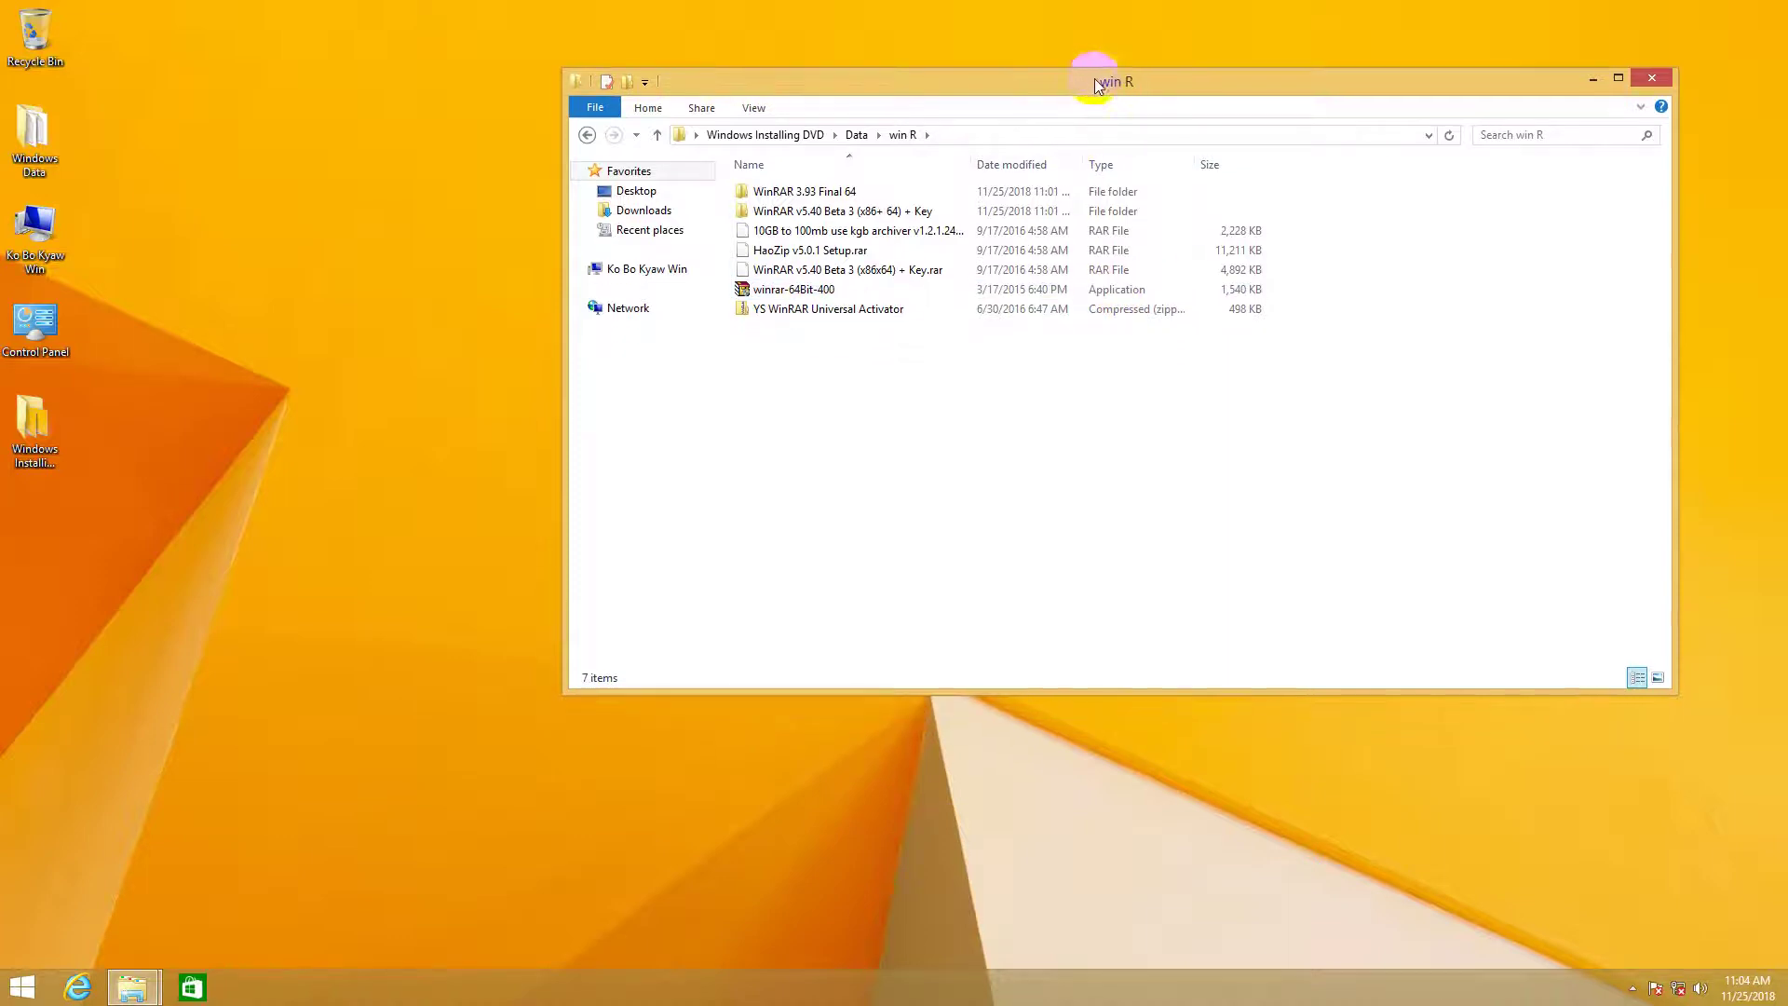
- Run winrar-64Bit-400 as administrator, install WinRAR 4.00, and accept the association settings
click(810, 289)
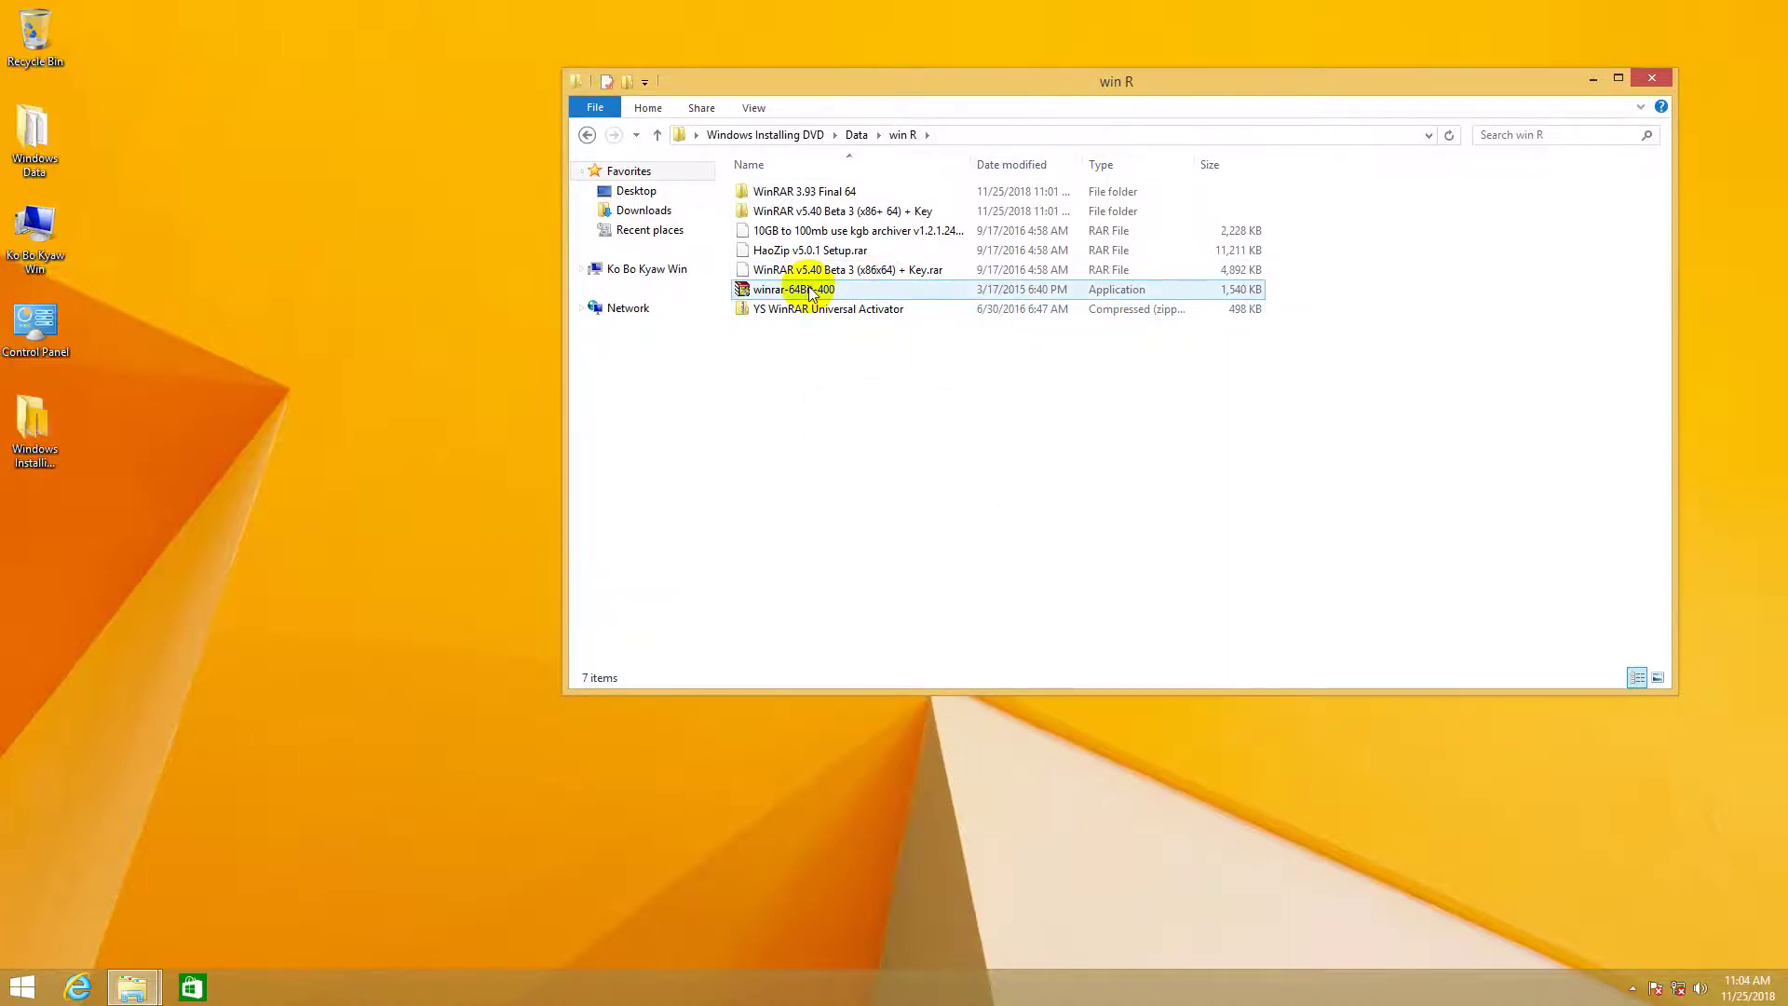
click(811, 292)
right_click(825, 291)
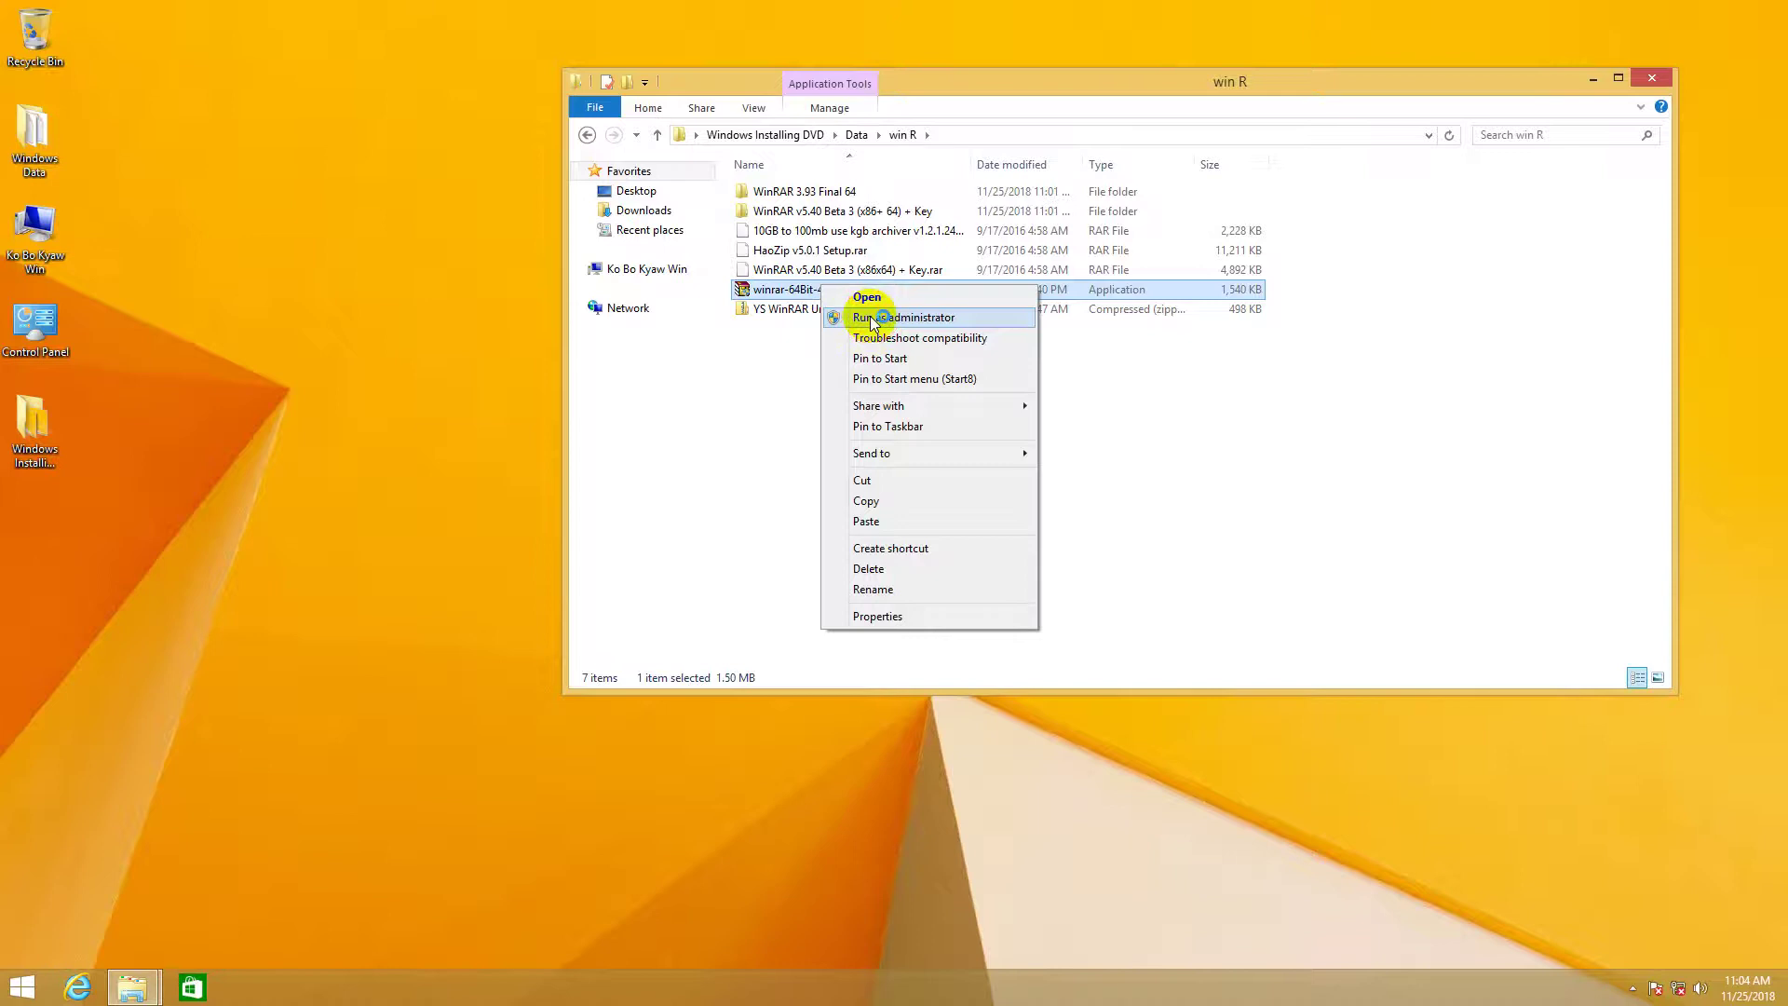
click(871, 319)
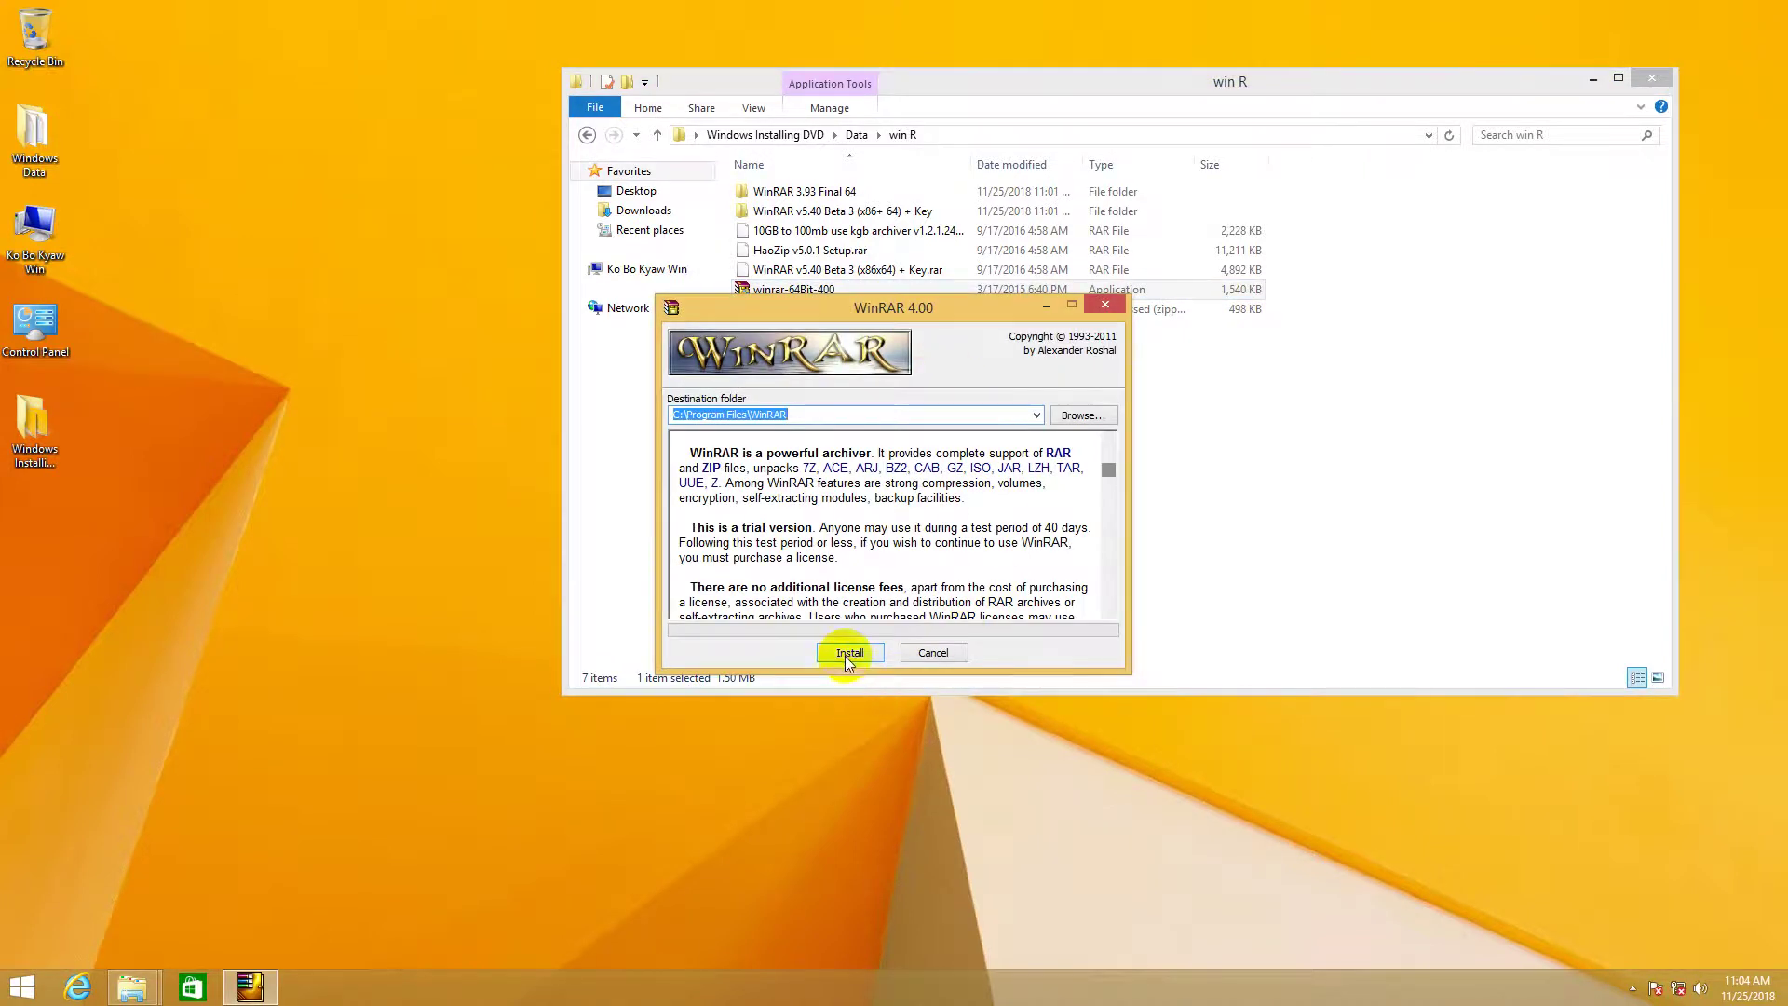
click(851, 653)
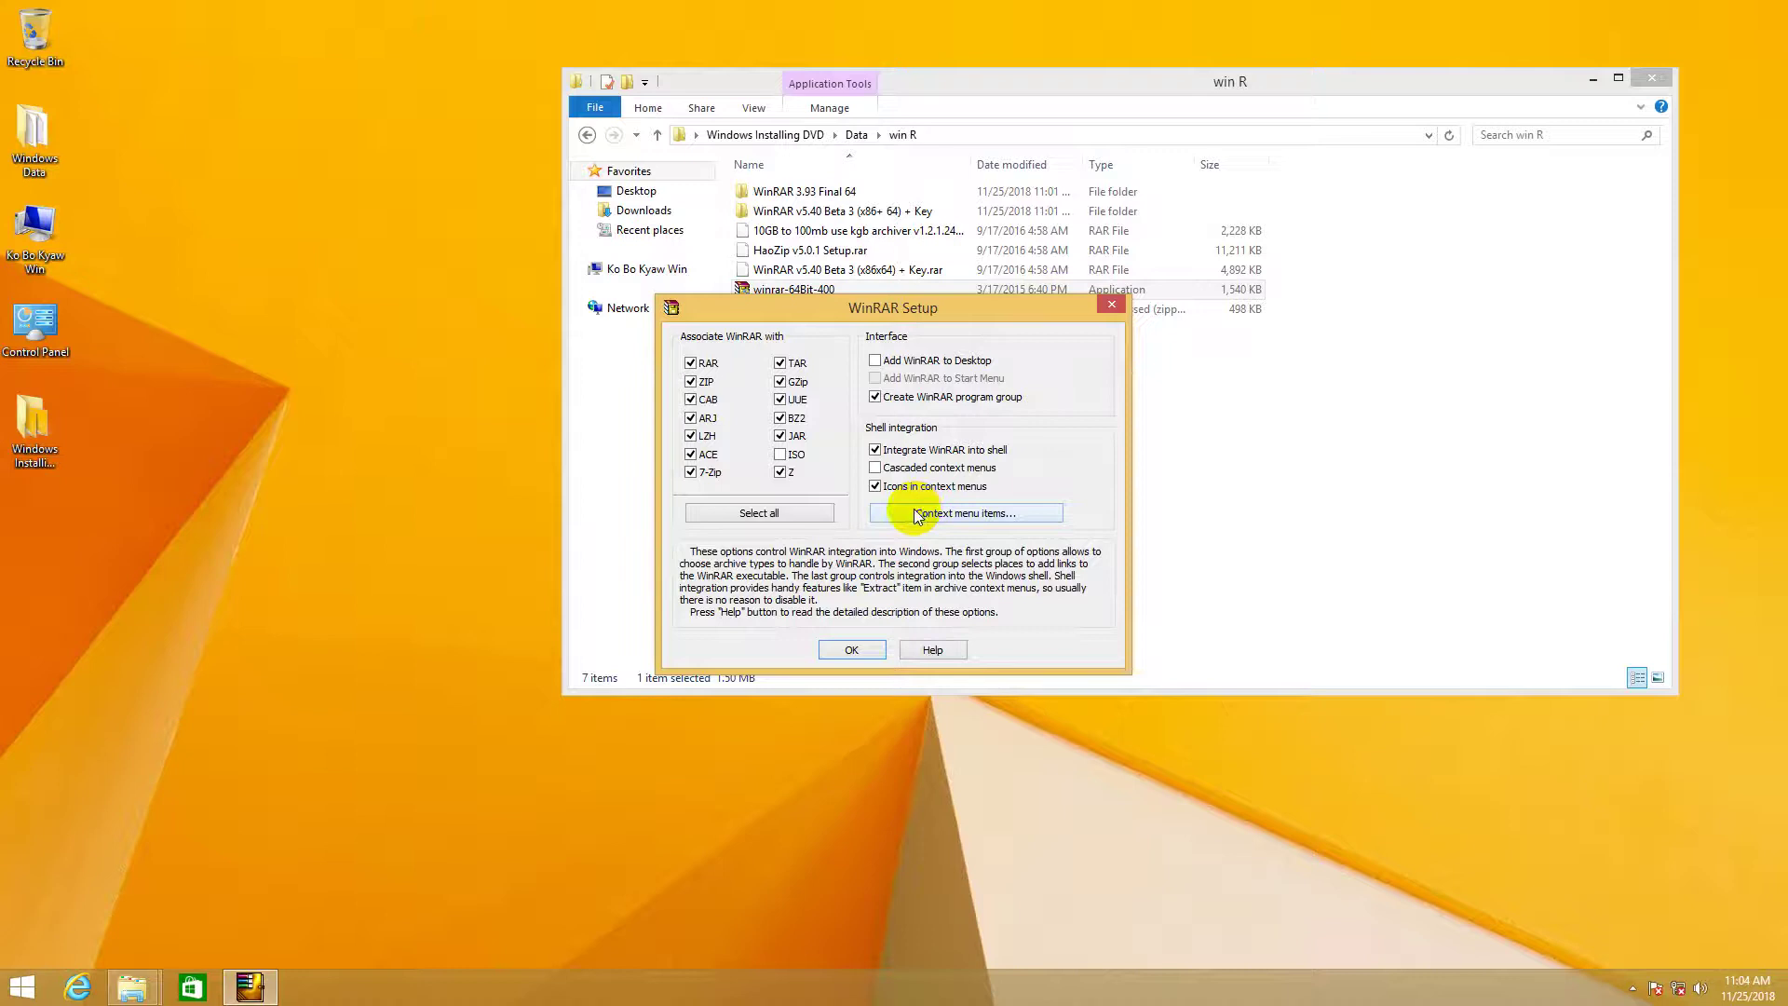
click(851, 650)
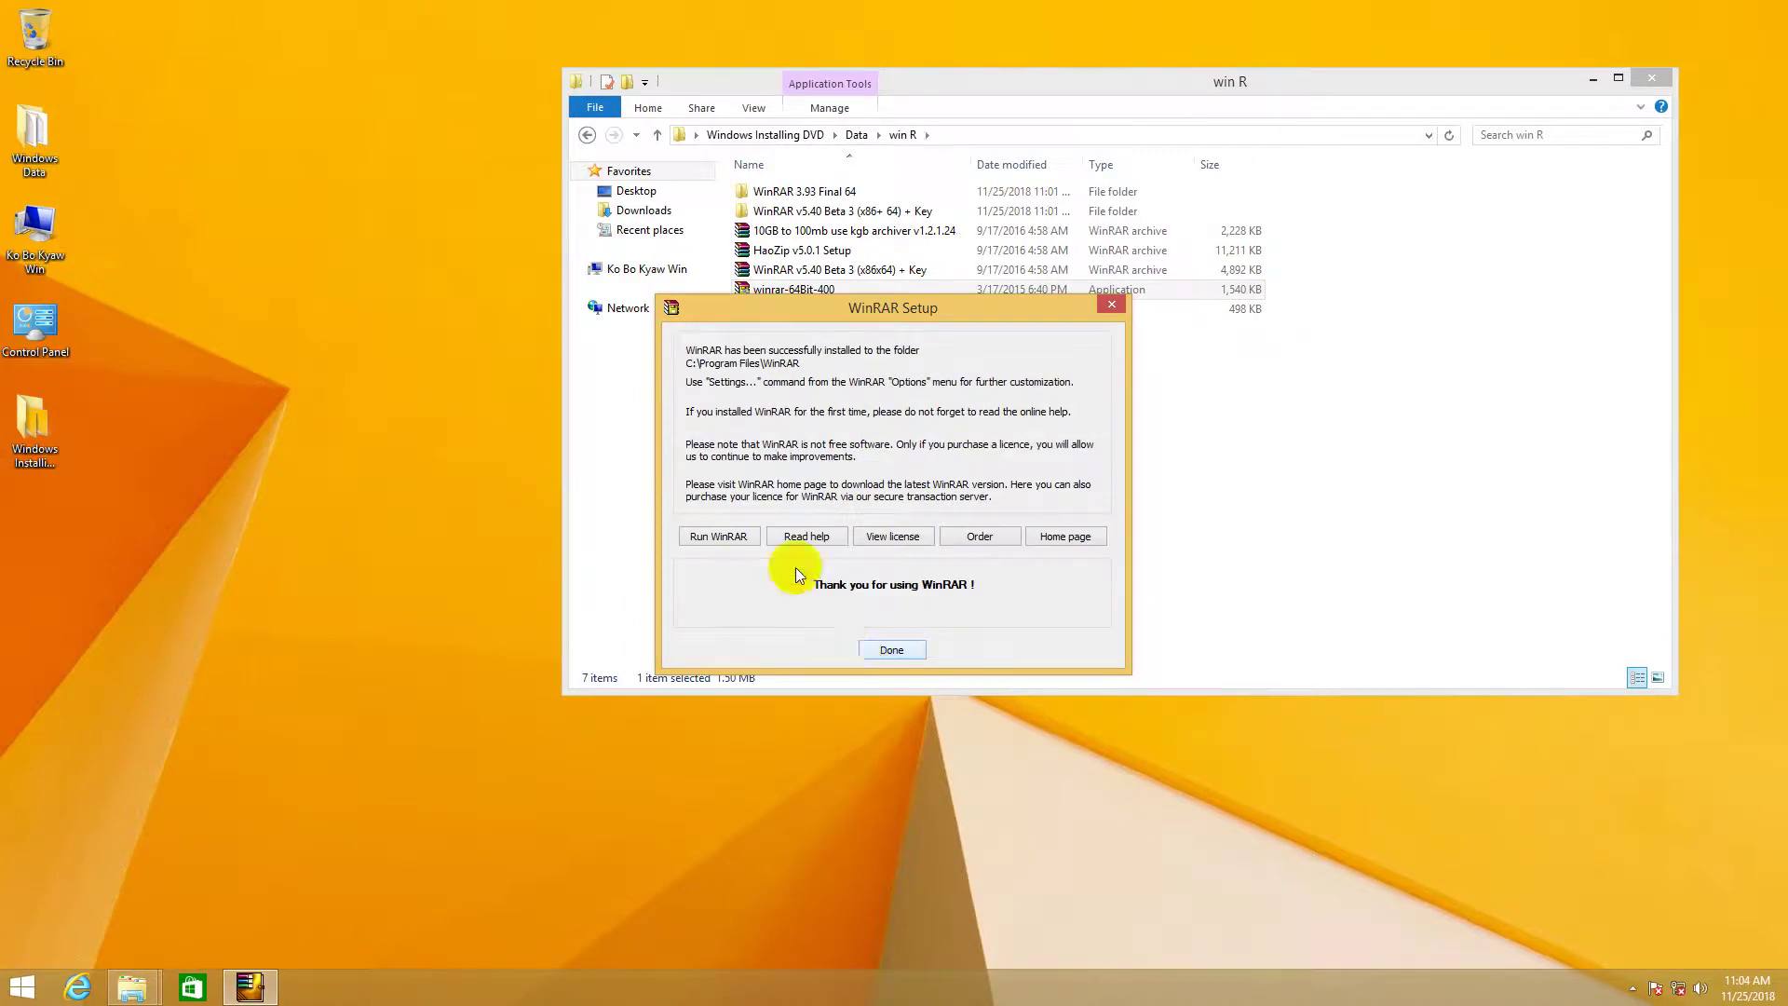
- Finish WinRAR setup and close the WinRAR shortcuts and win R windows
click(890, 644)
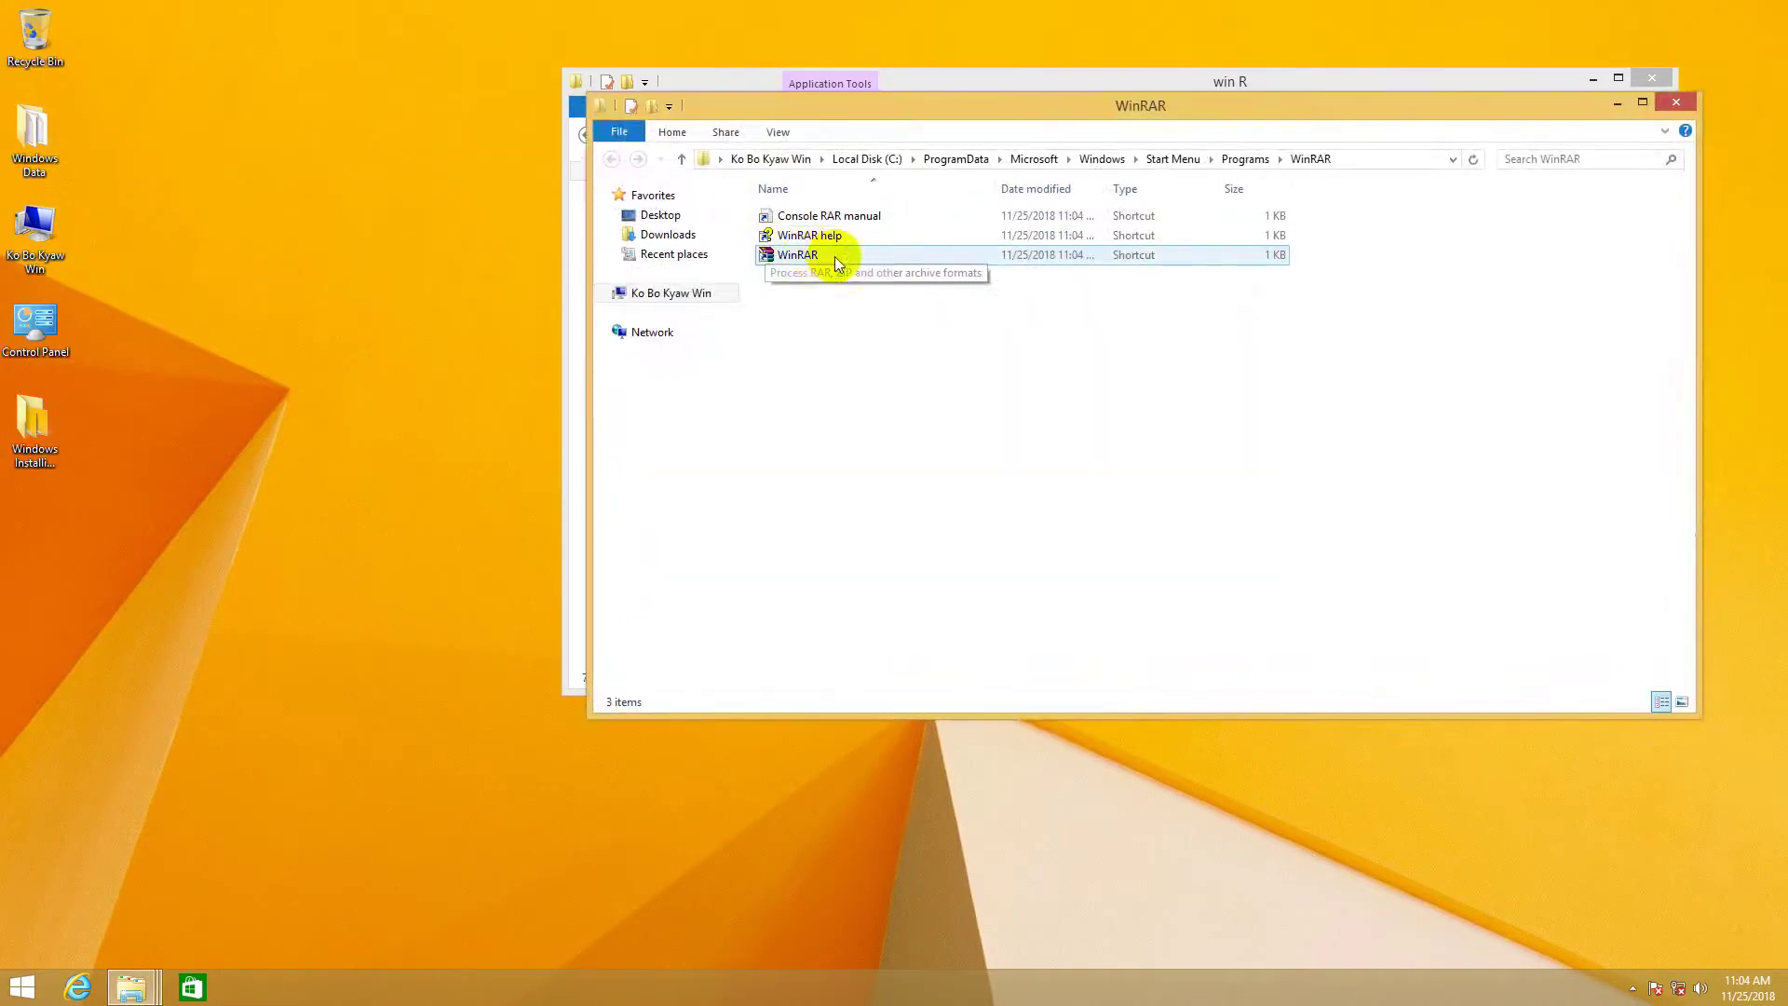
click(1676, 102)
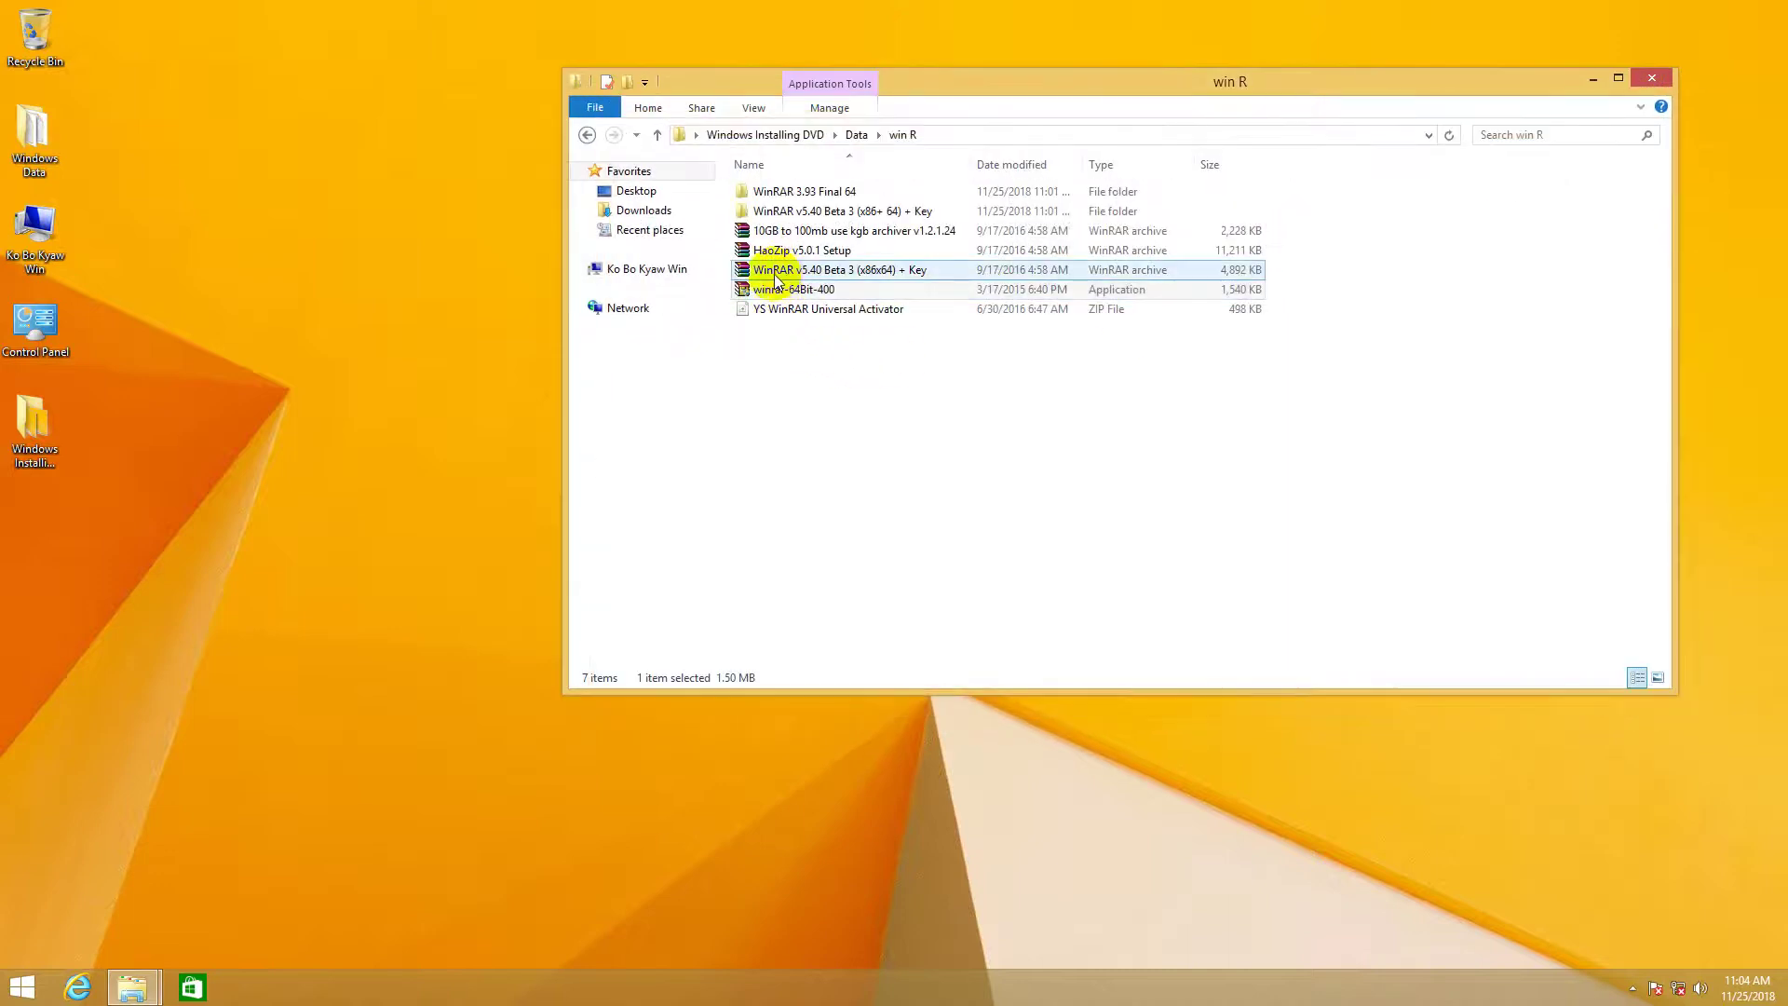
click(773, 252)
click(826, 270)
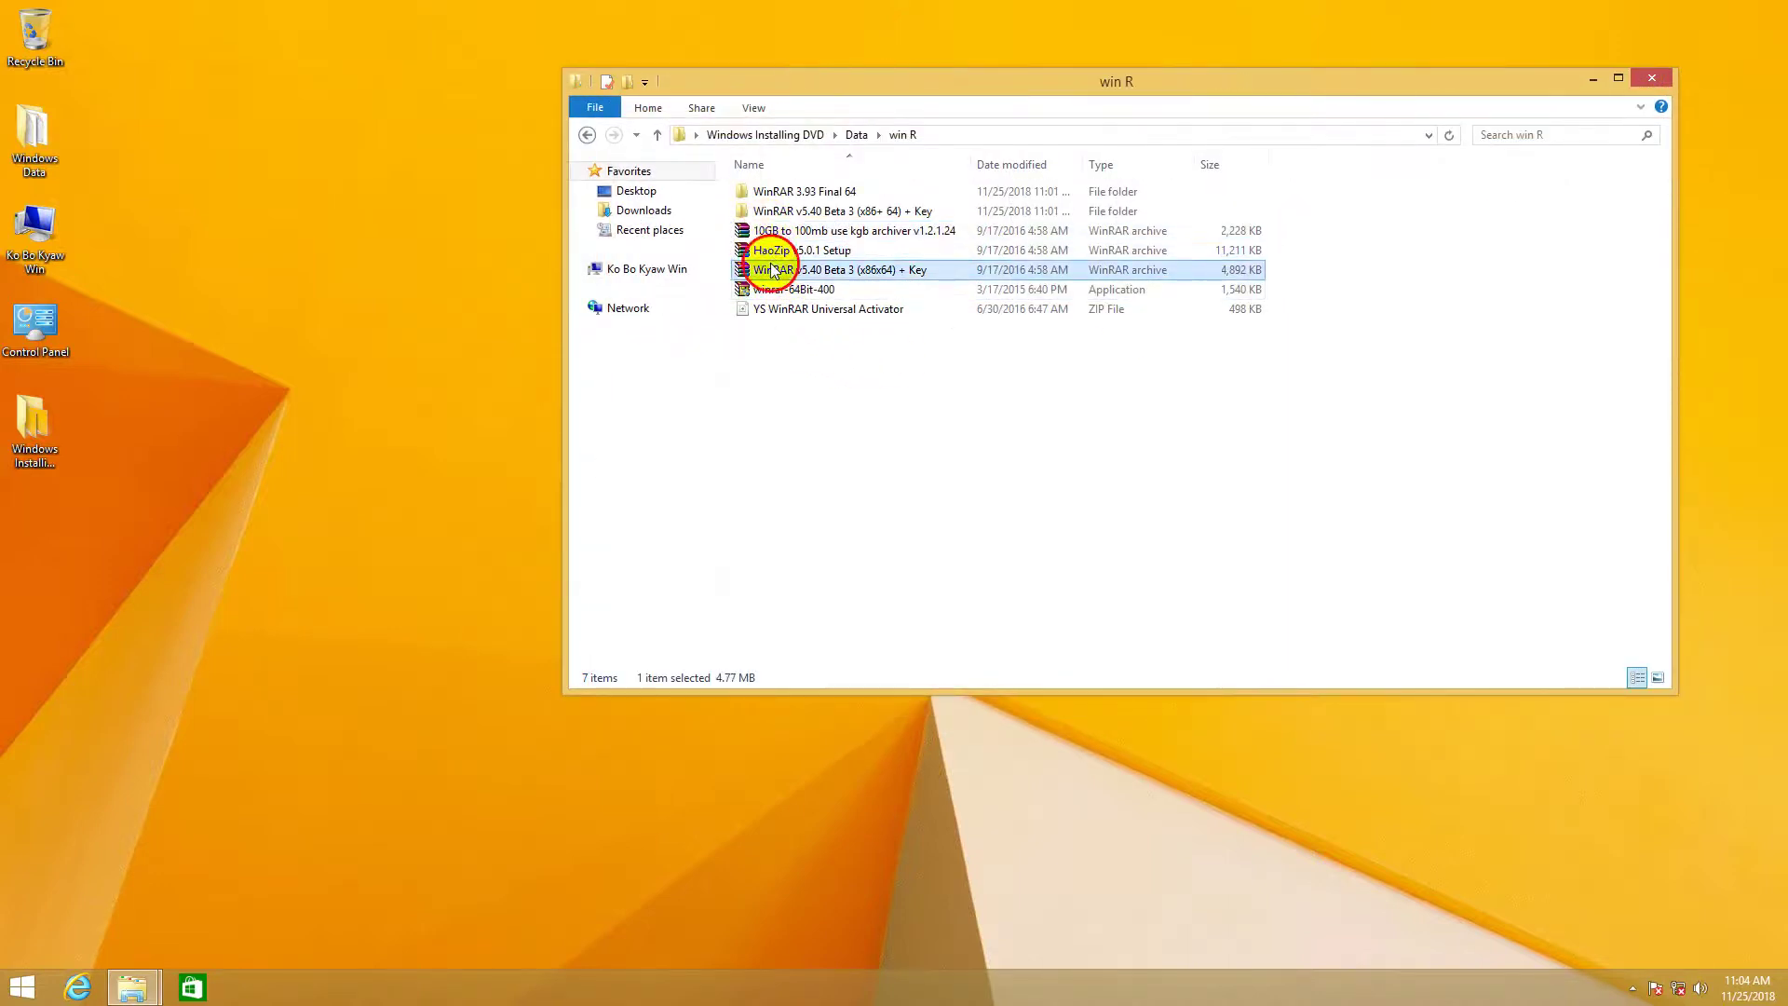
click(1653, 82)
- Refresh the desktop twice
right_click(845, 238)
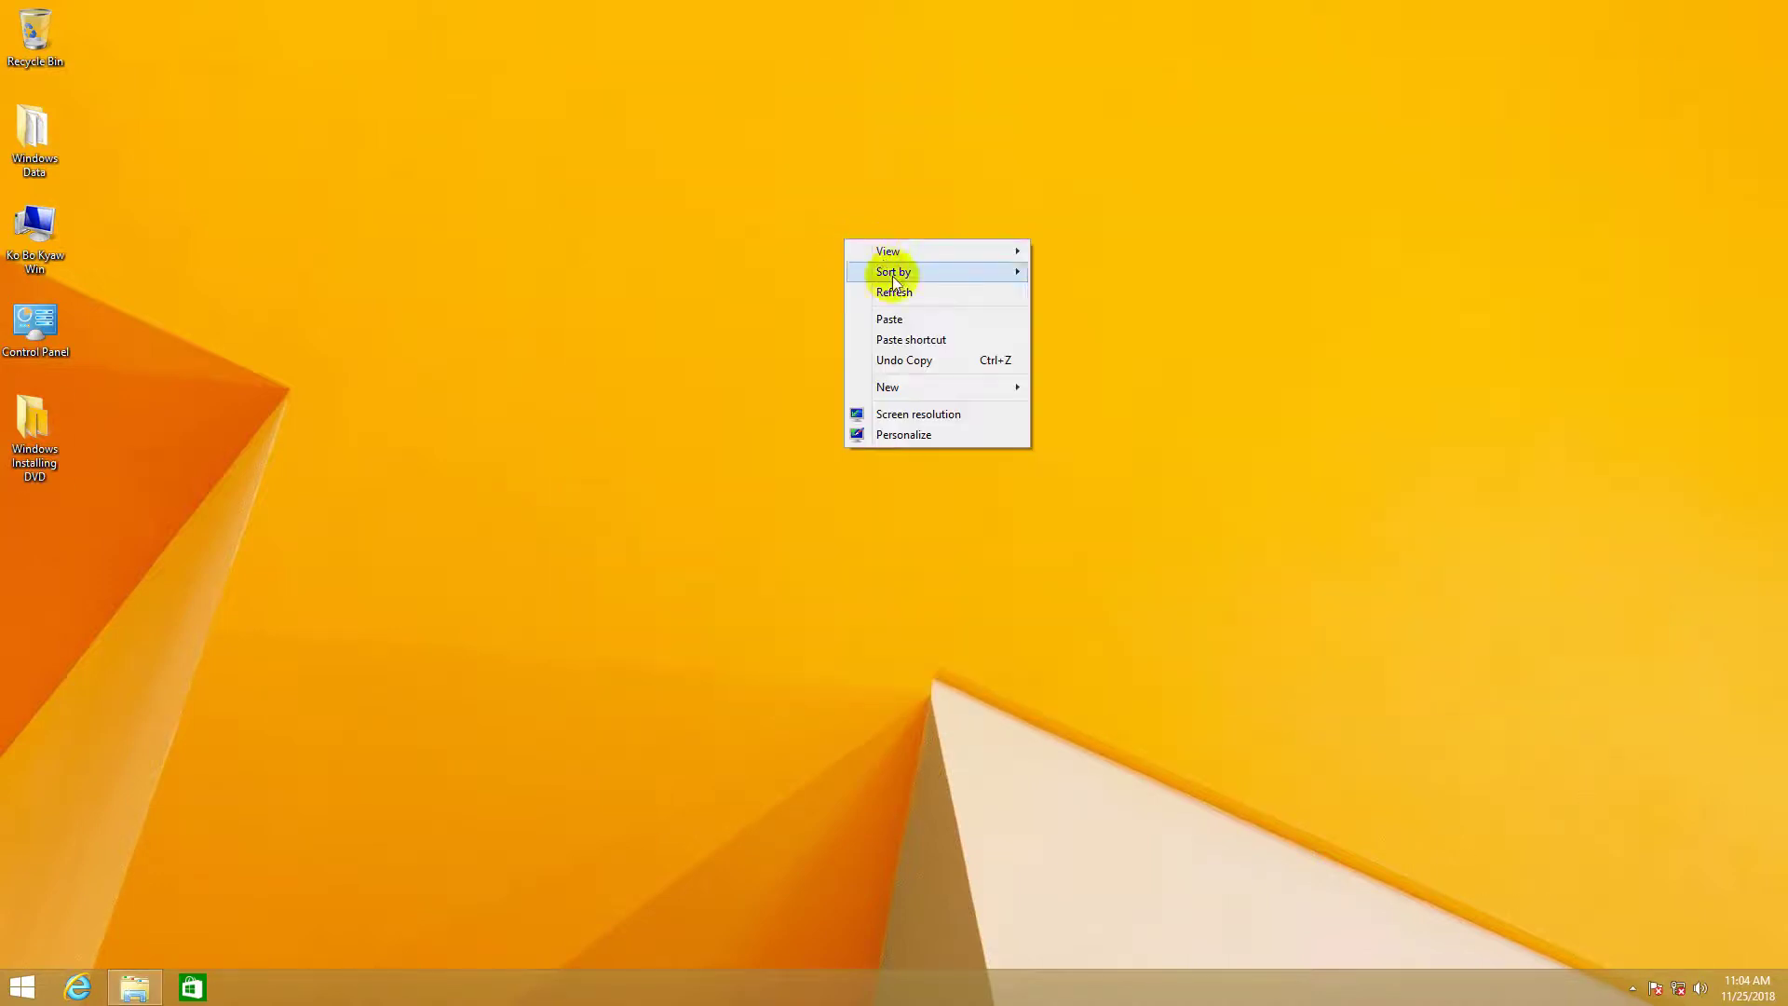
click(895, 304)
right_click(670, 152)
click(713, 209)
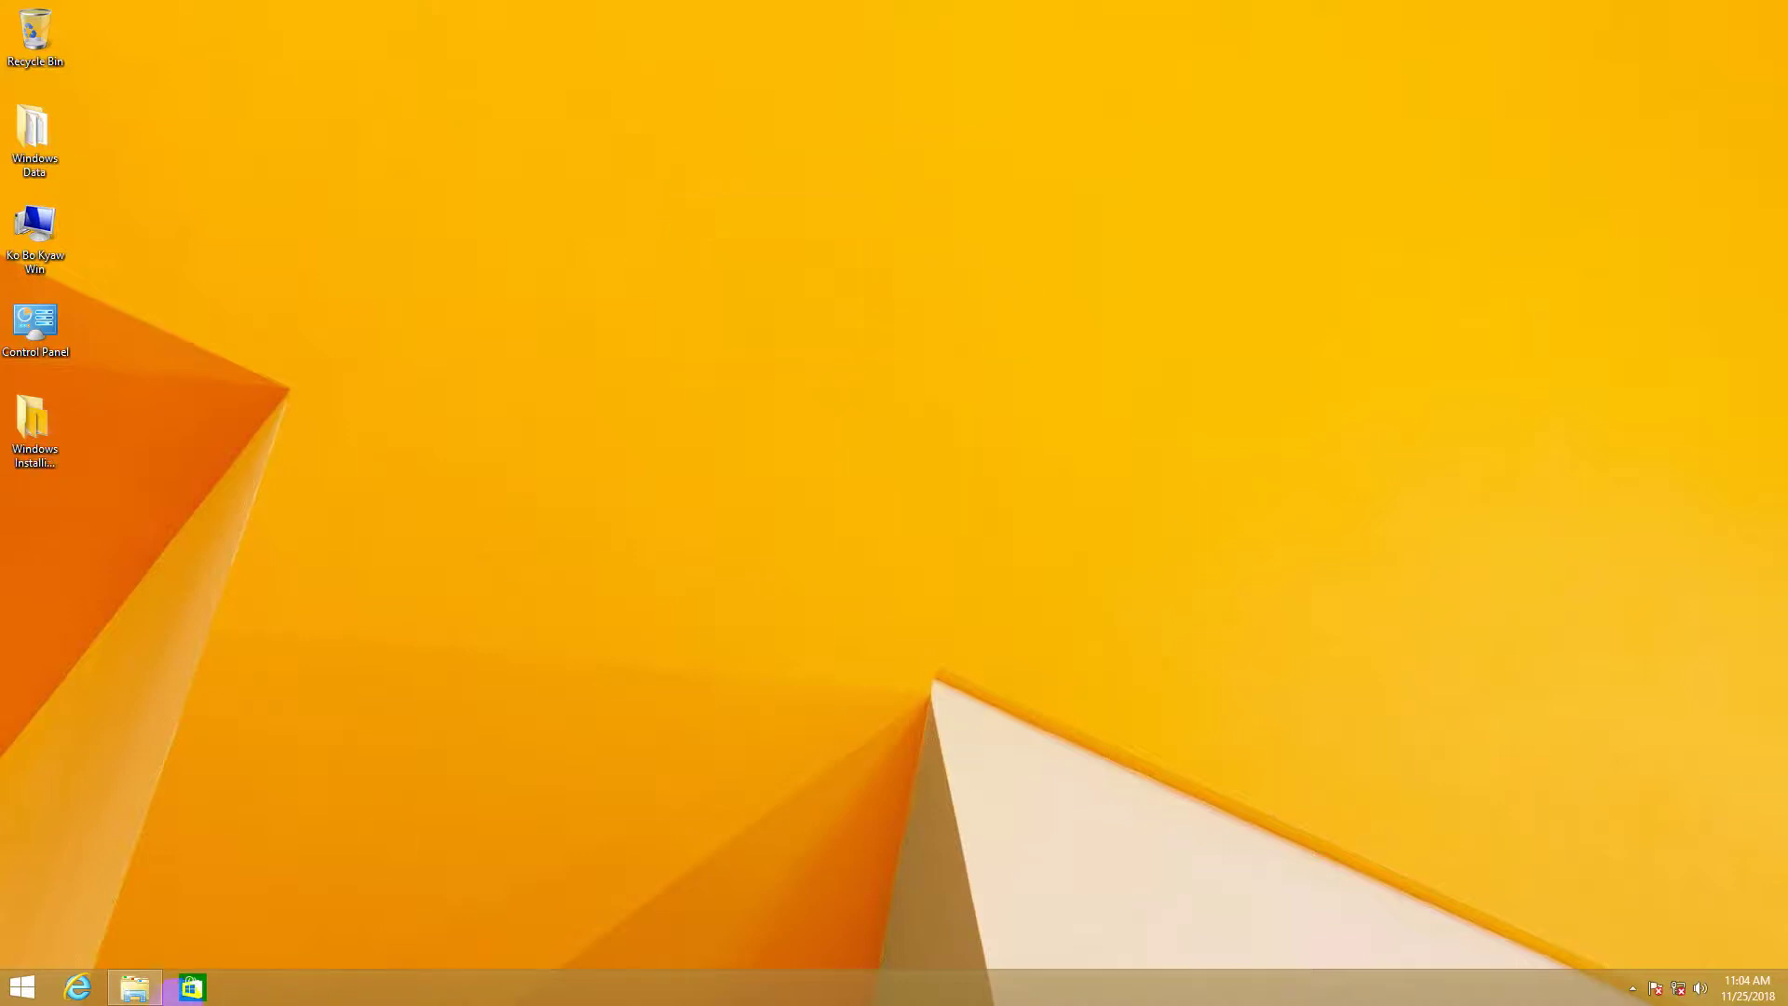
- Reopen File Explorer, browse the Office 2016 crack and KMSpico folders, and return to 008_Windows
click(135, 989)
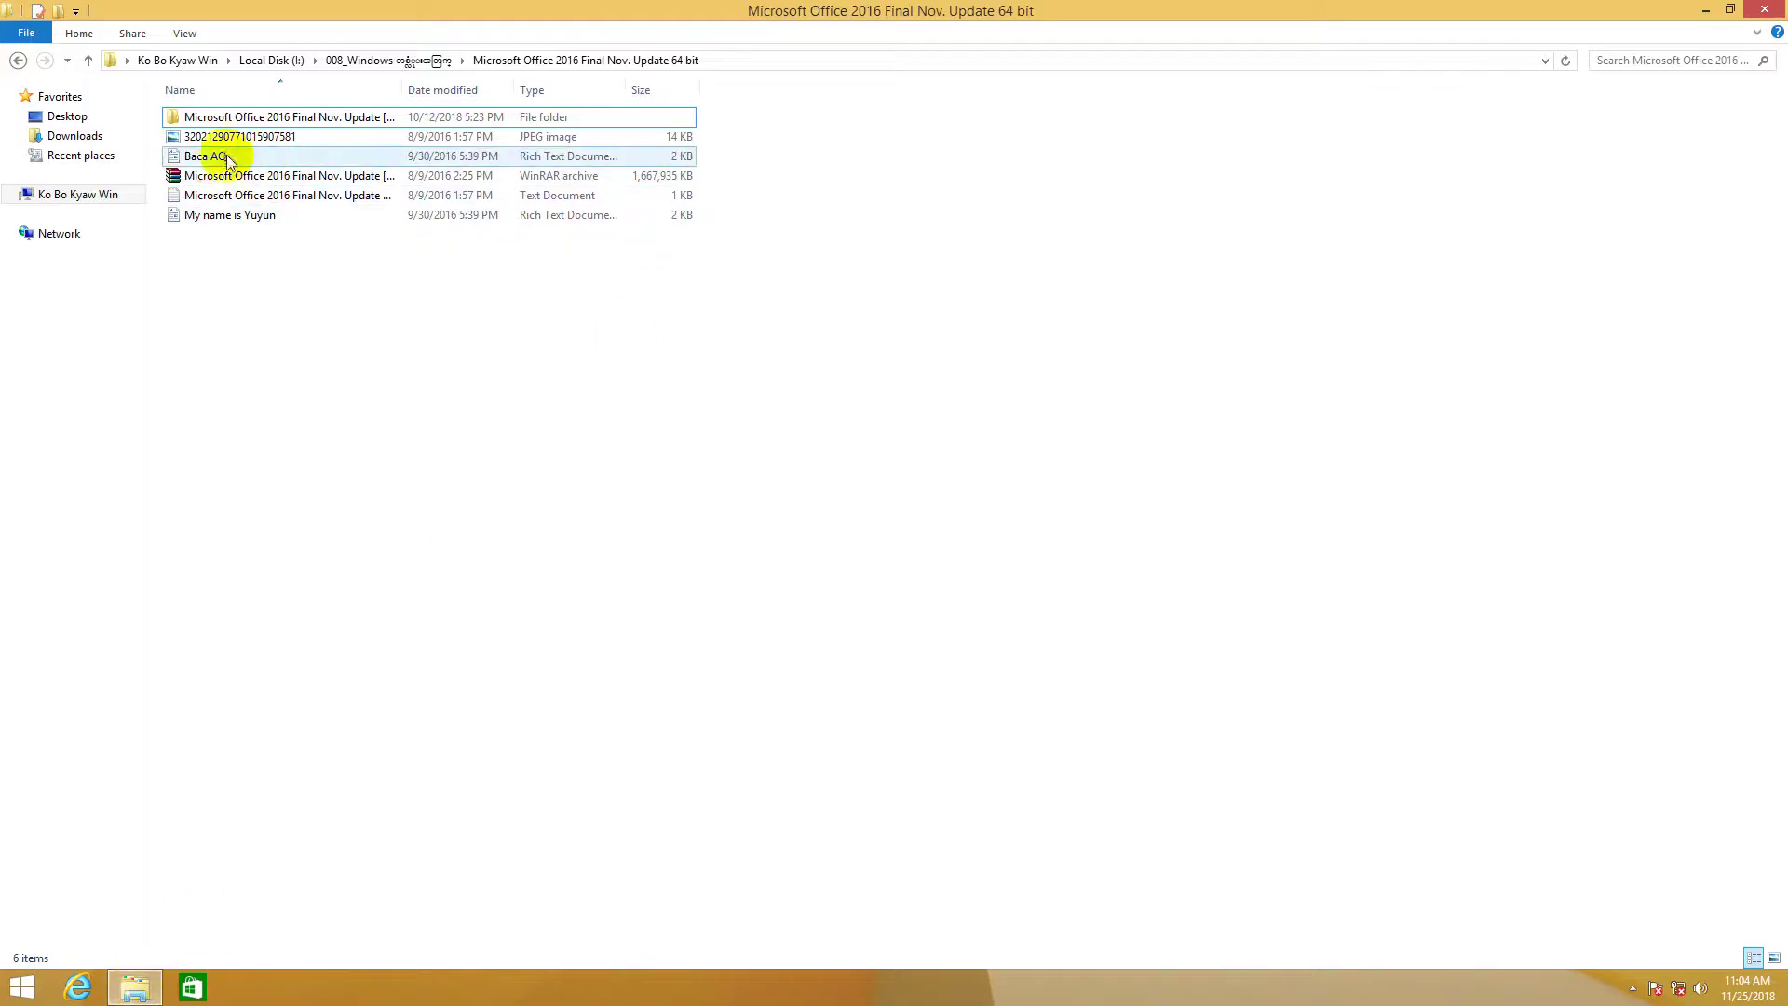
click(398, 177)
click(256, 177)
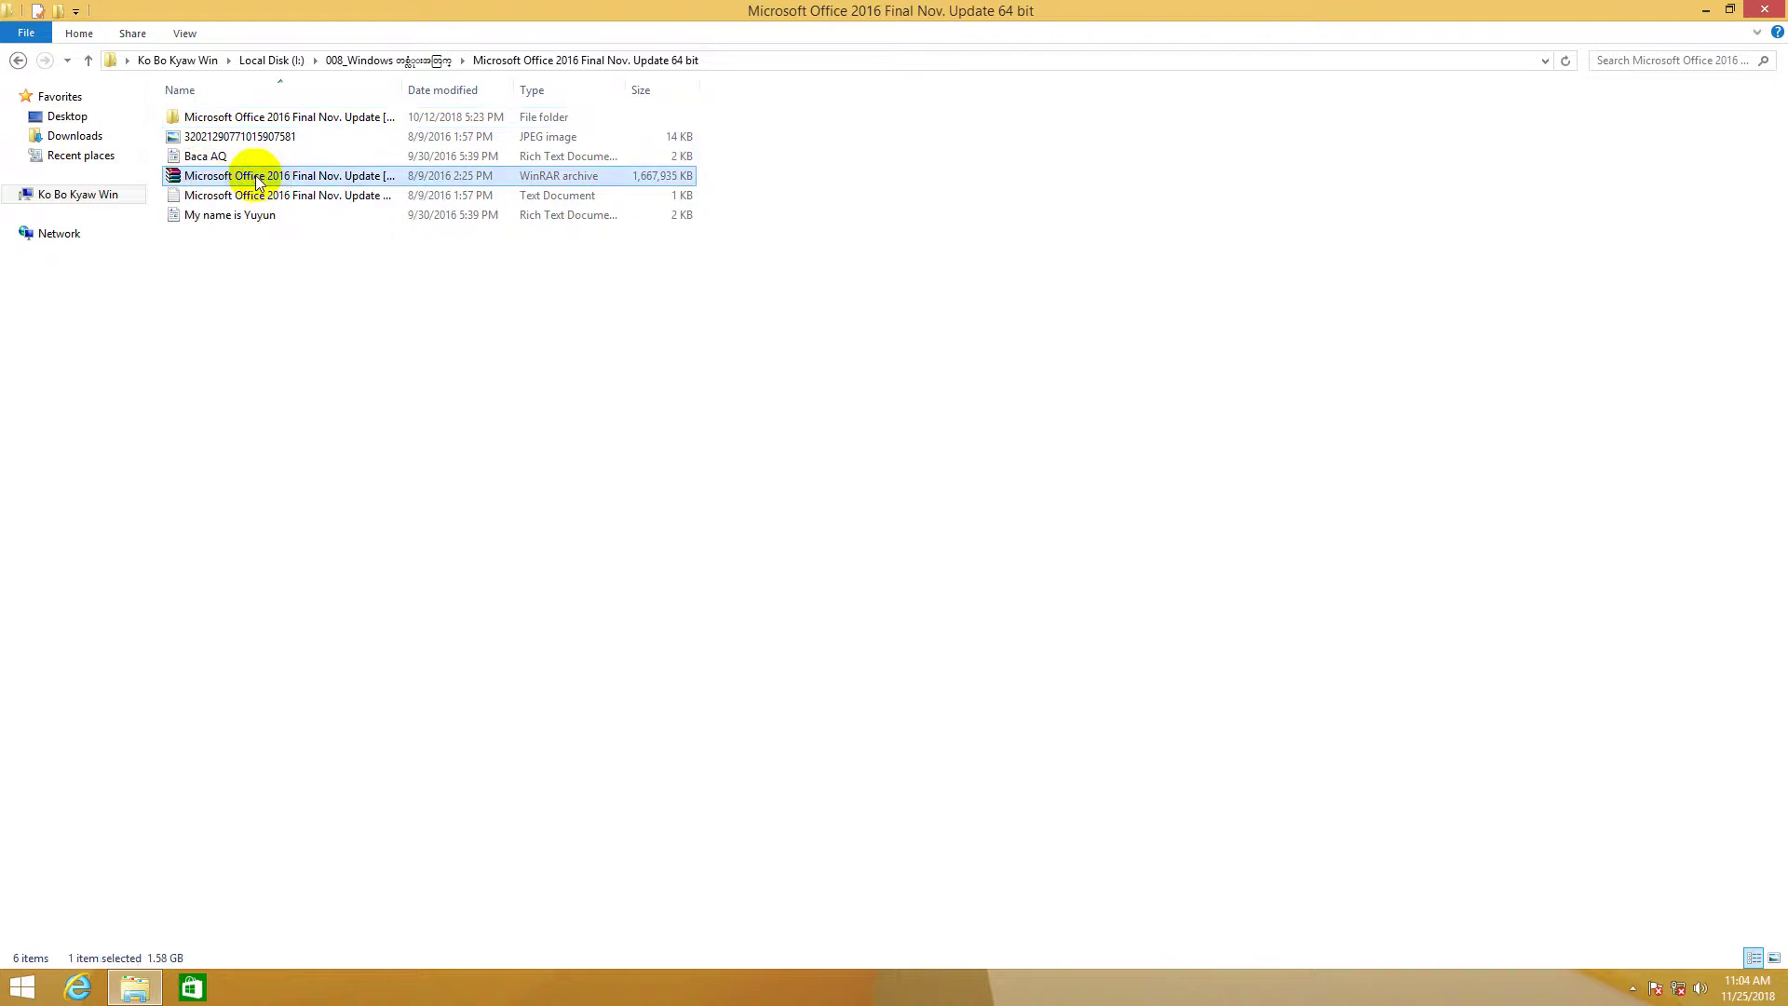
double_click(211, 119)
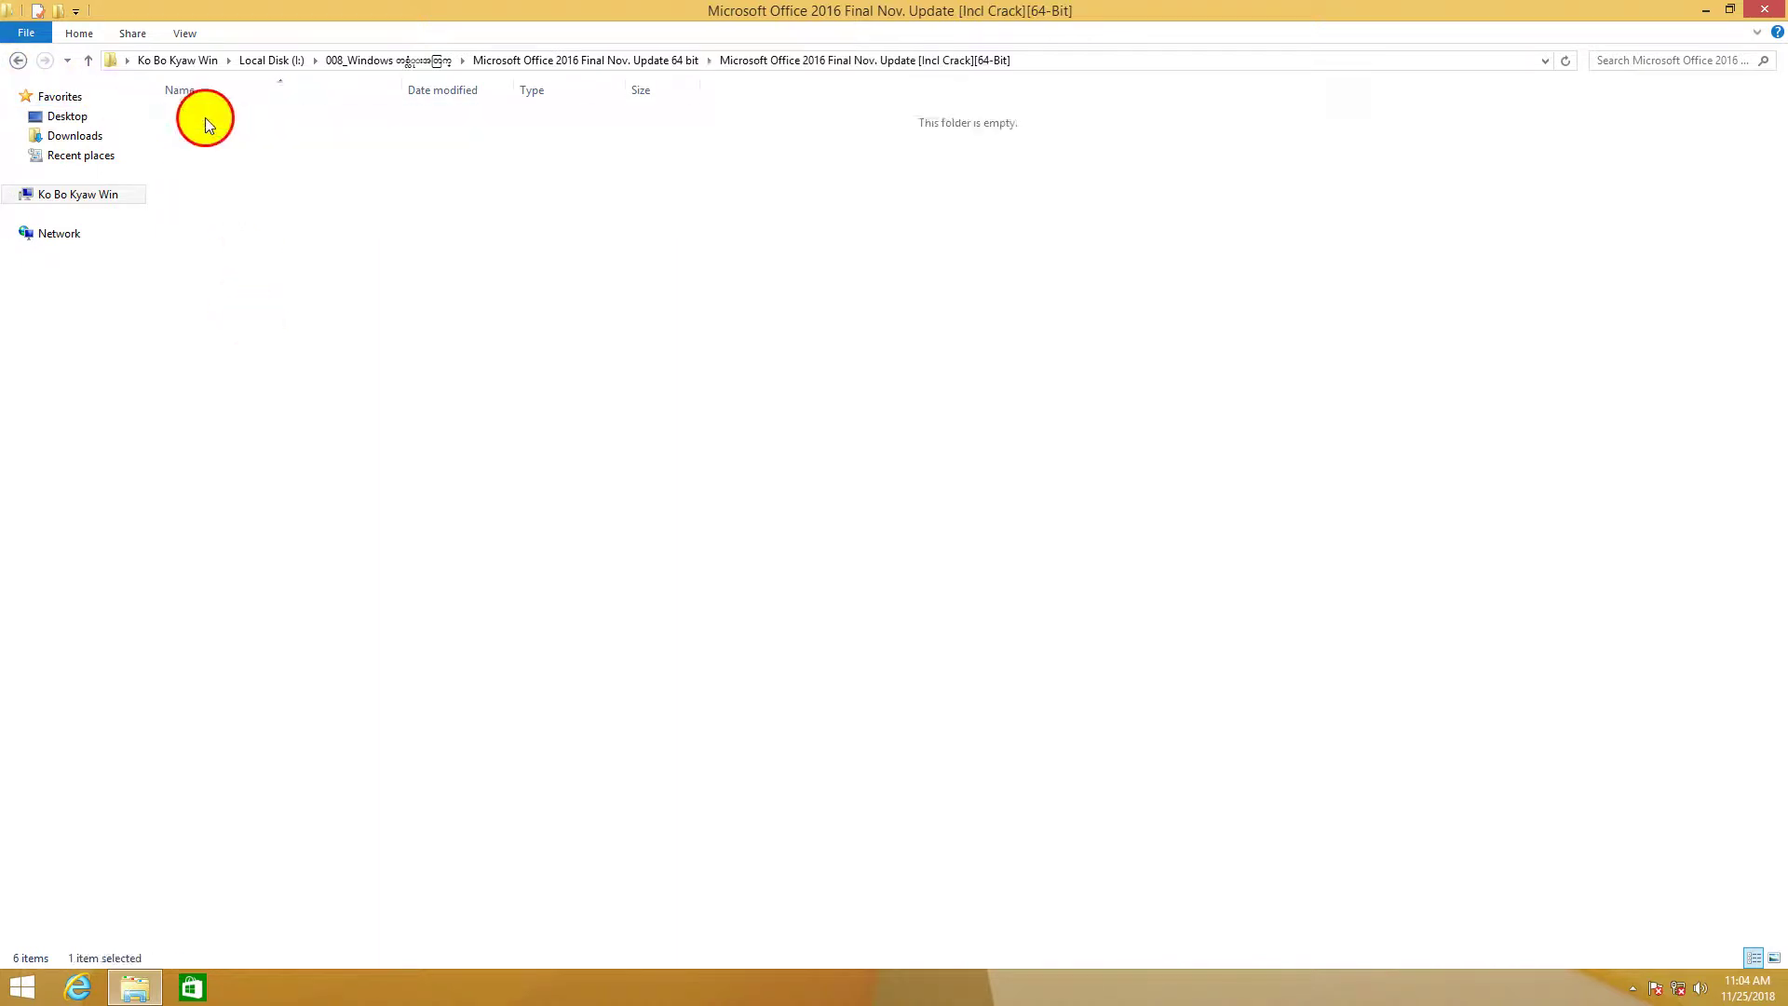
double_click(223, 126)
click(20, 63)
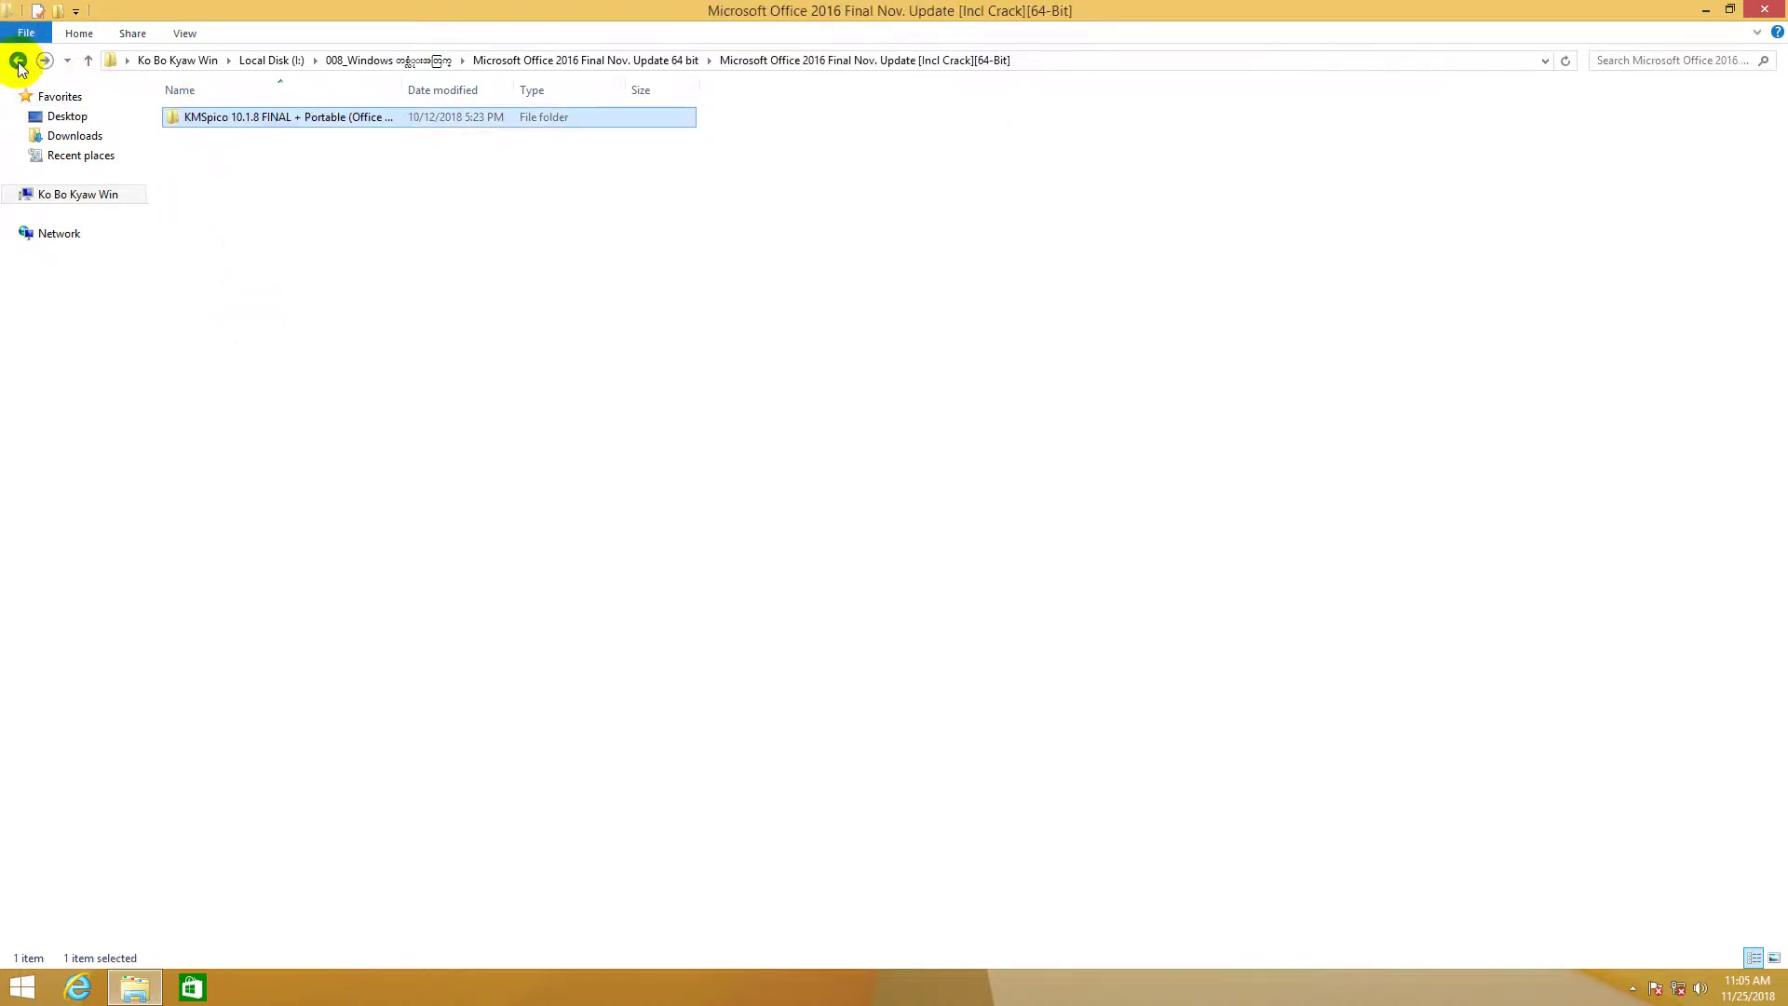
click(20, 62)
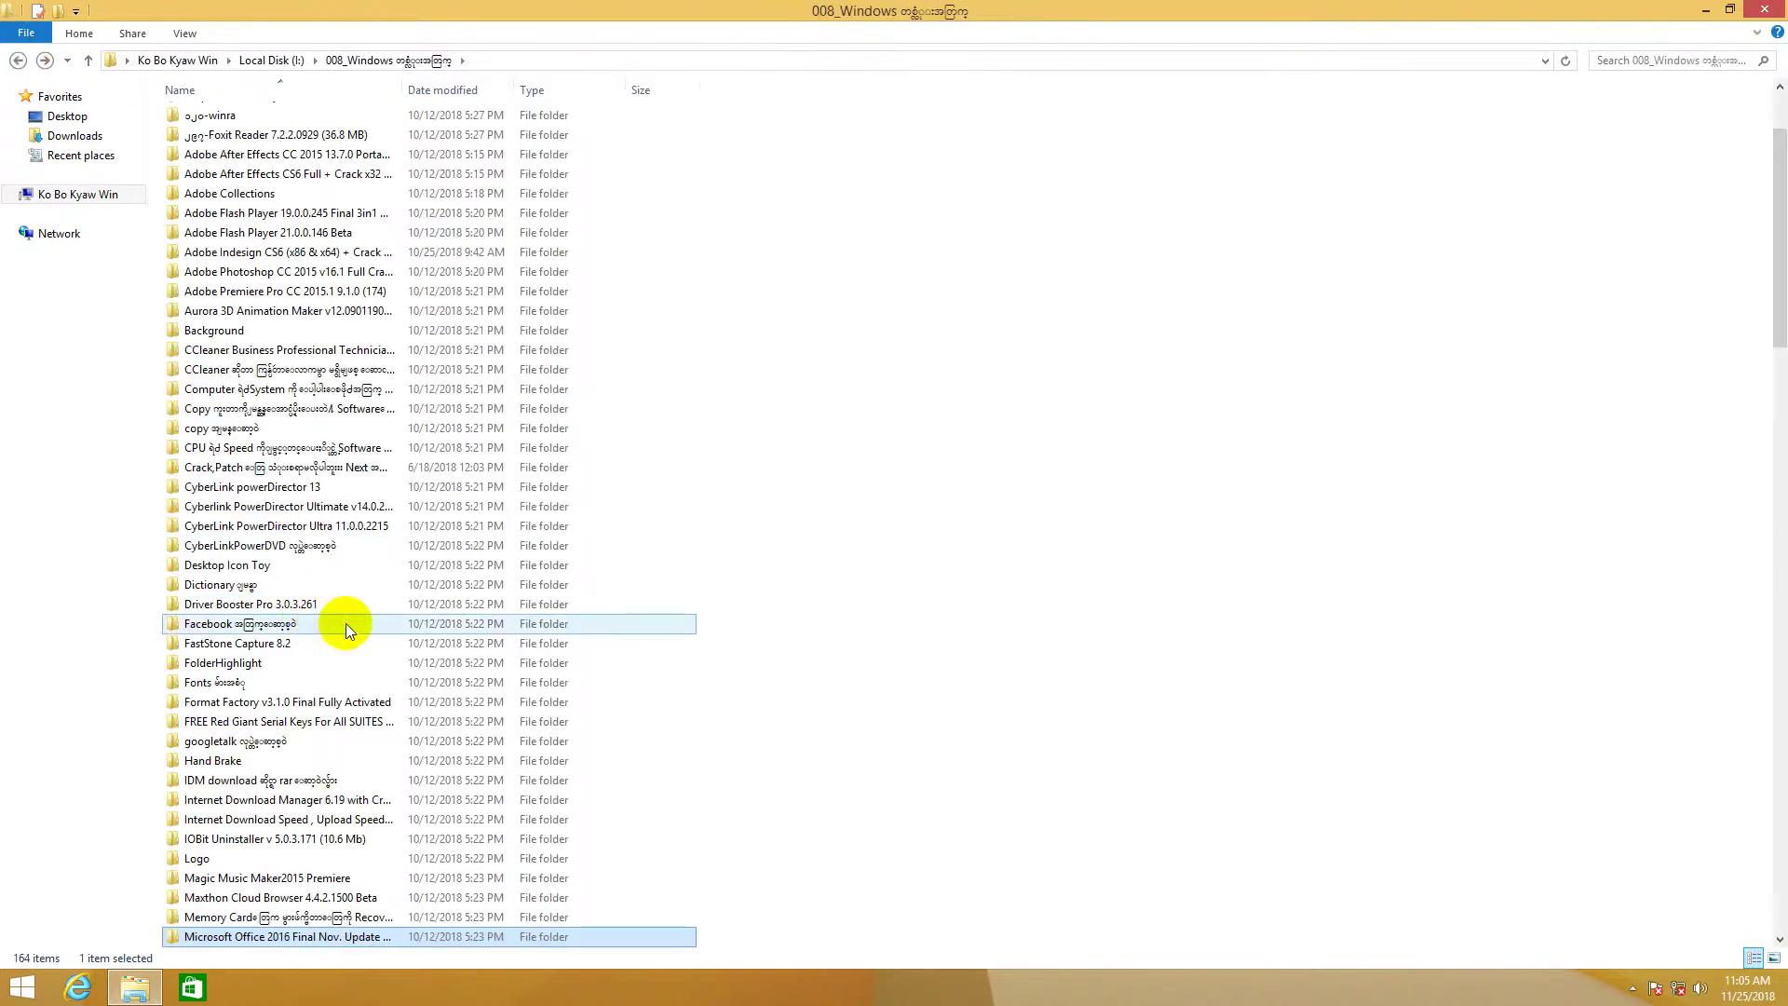
- Browse the Adobe Premiere Pro CC 2015.1 folder's PremierePro_9_LS20 archive, then return to 008_Windows
double_click(238, 290)
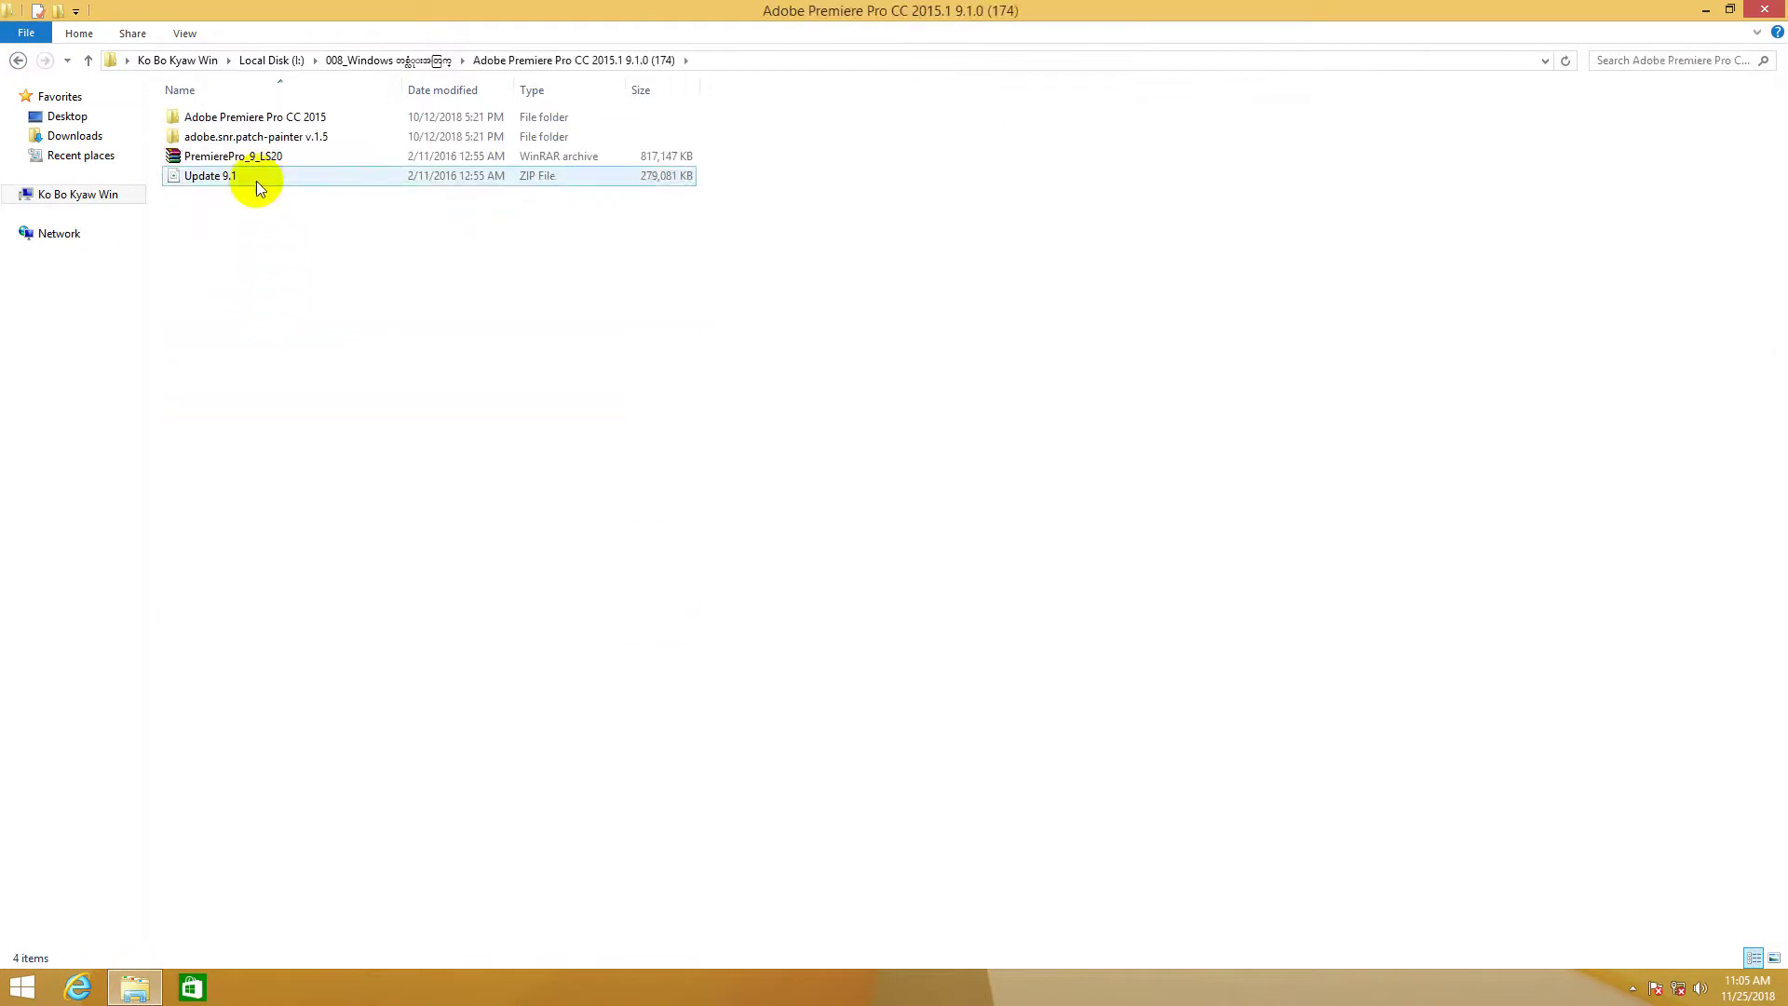
click(227, 158)
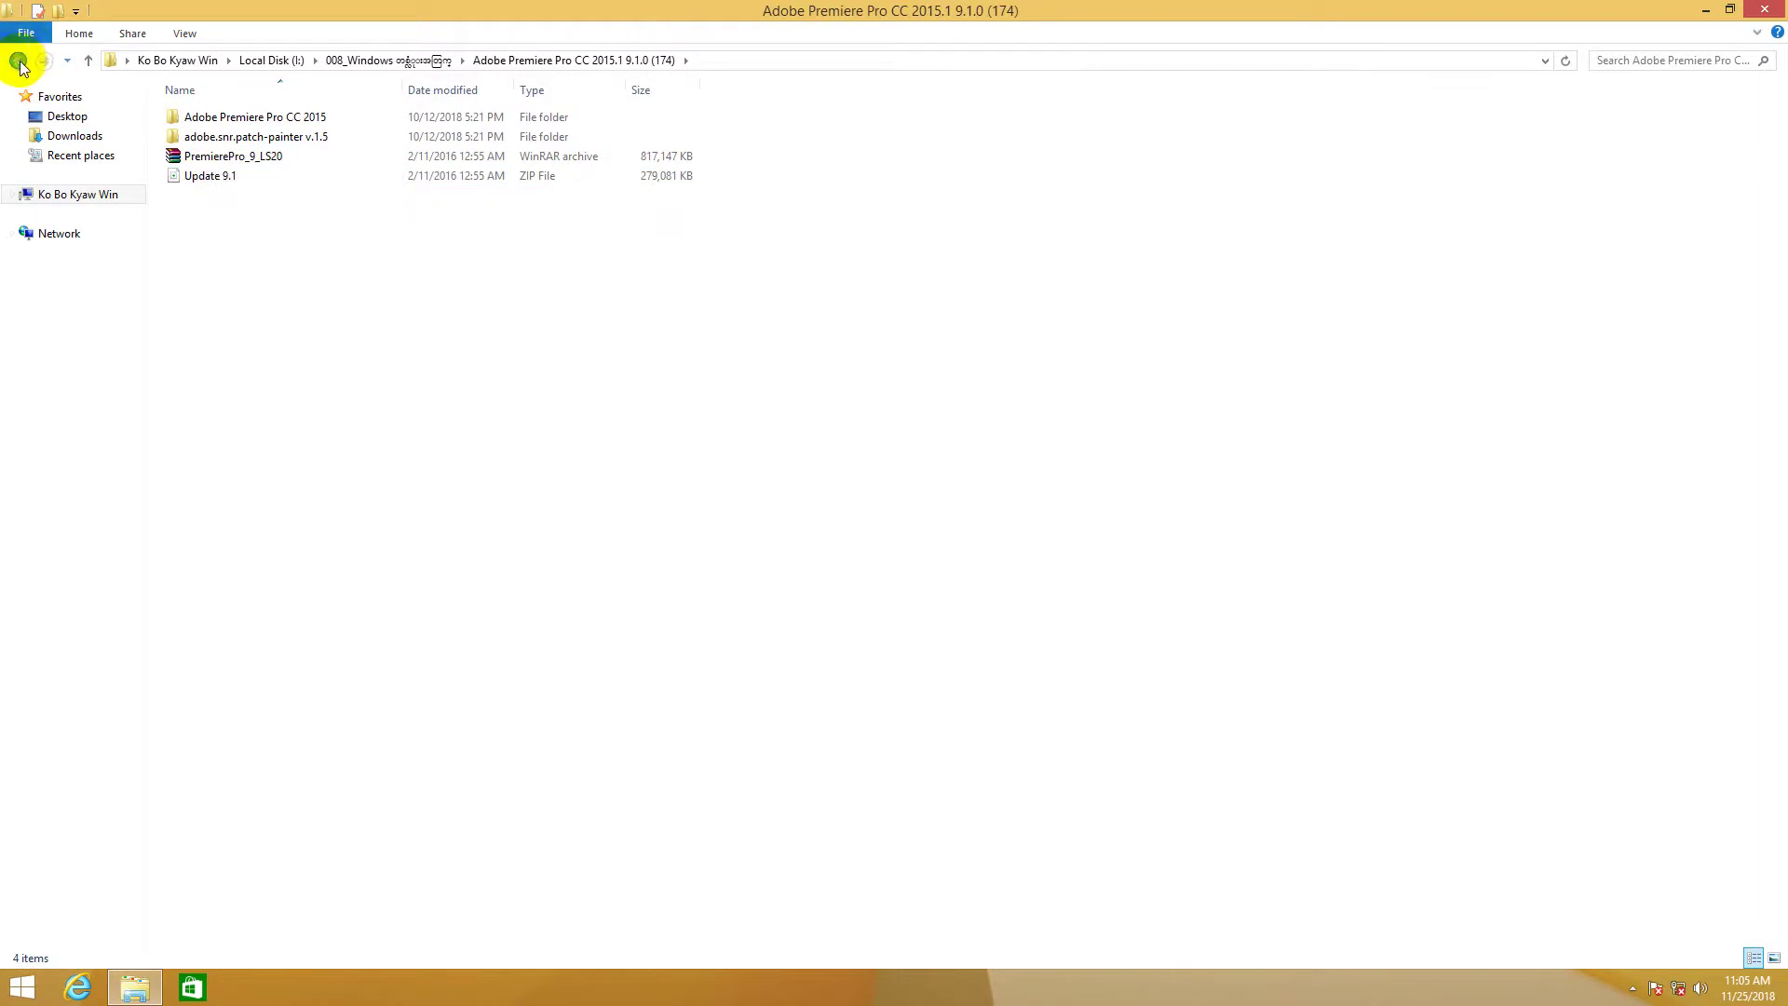
click(20, 62)
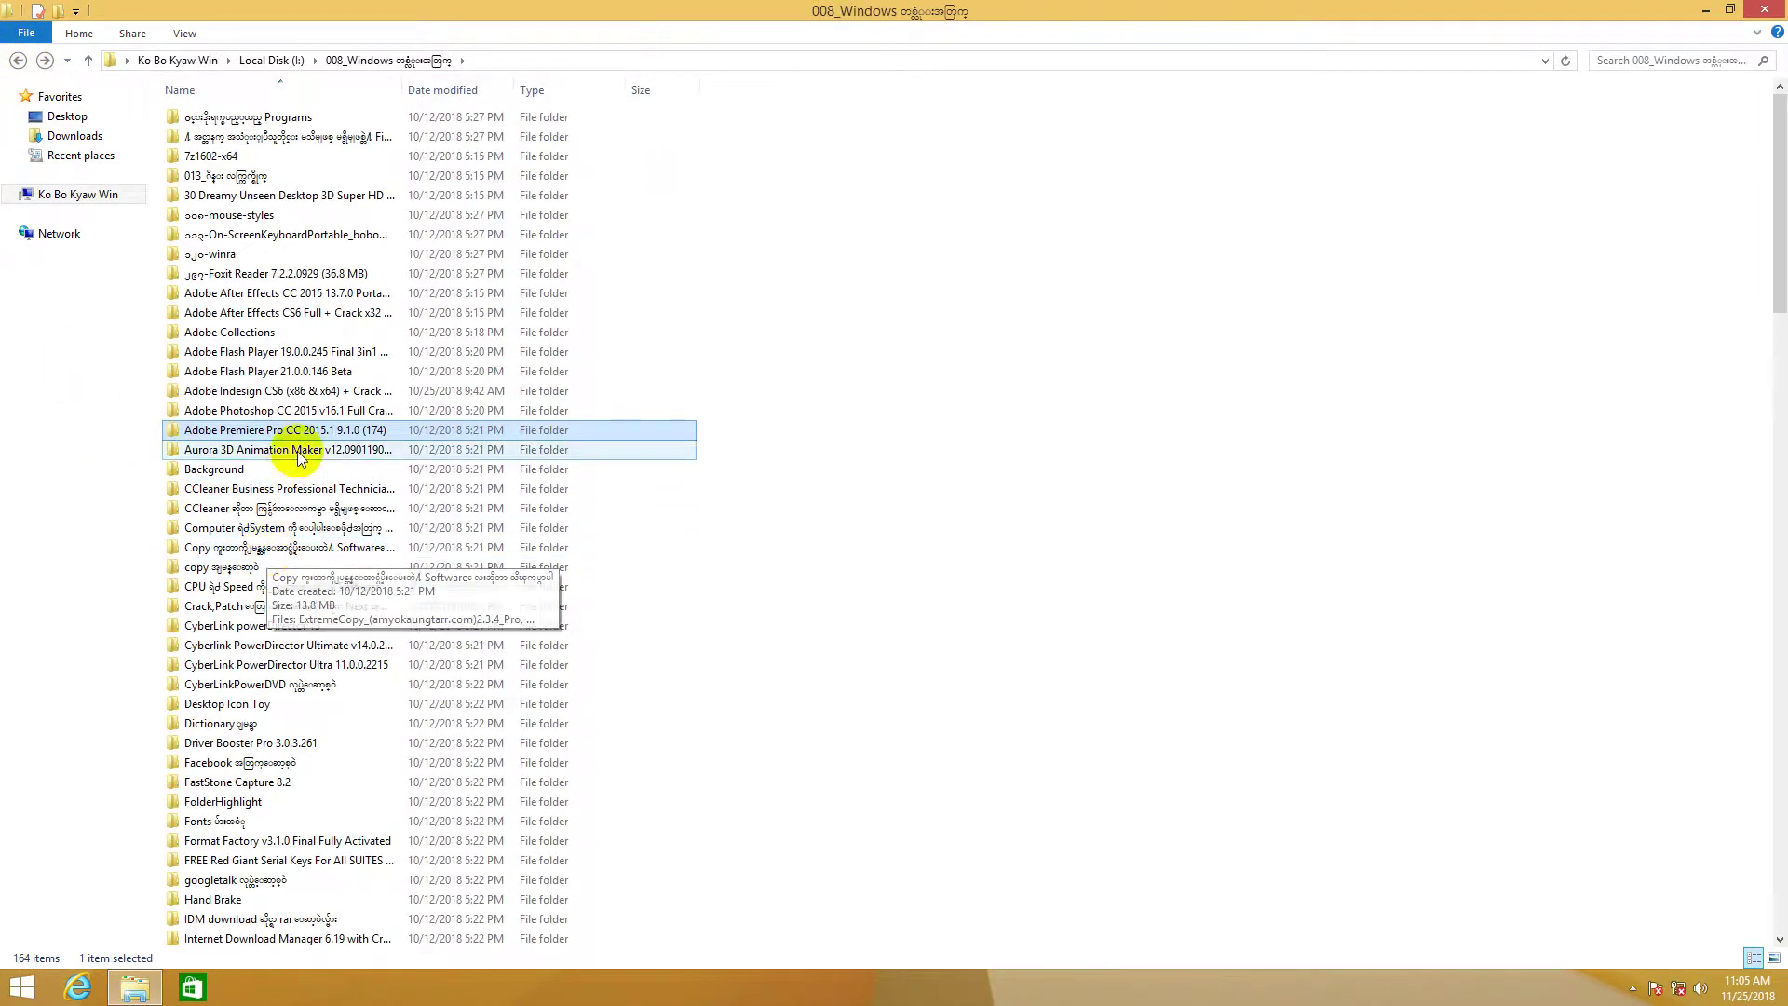
double_click(301, 391)
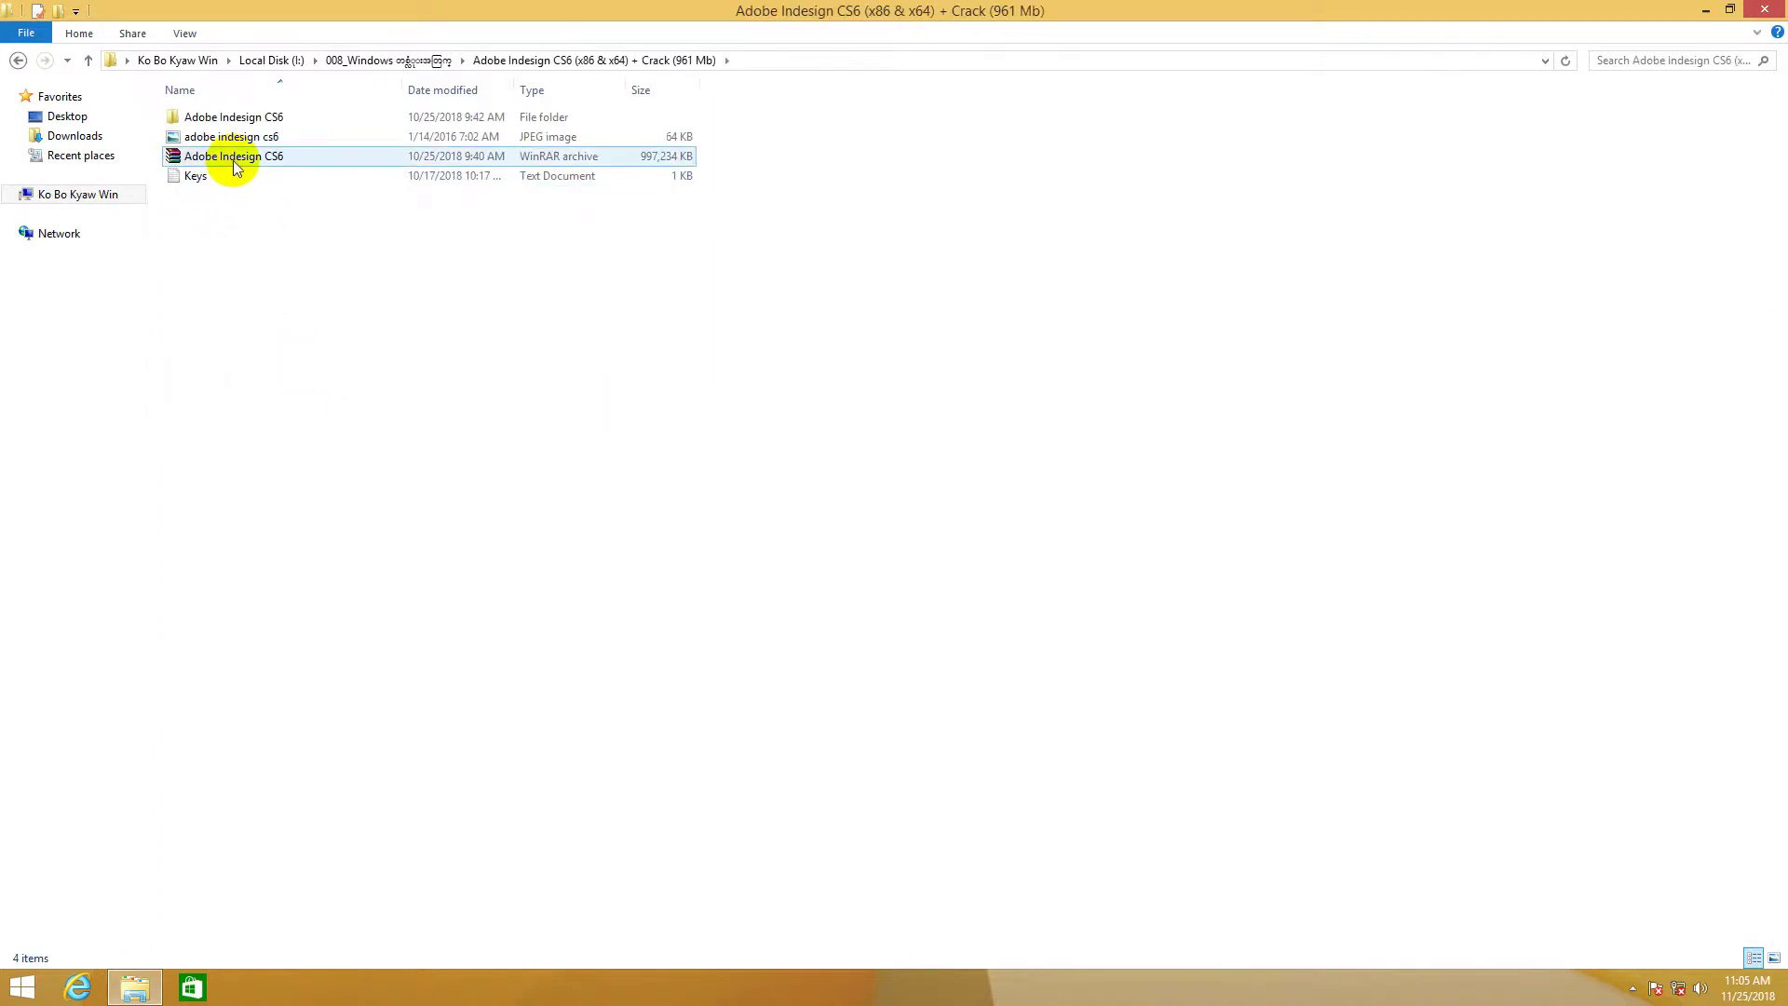
double_click(234, 118)
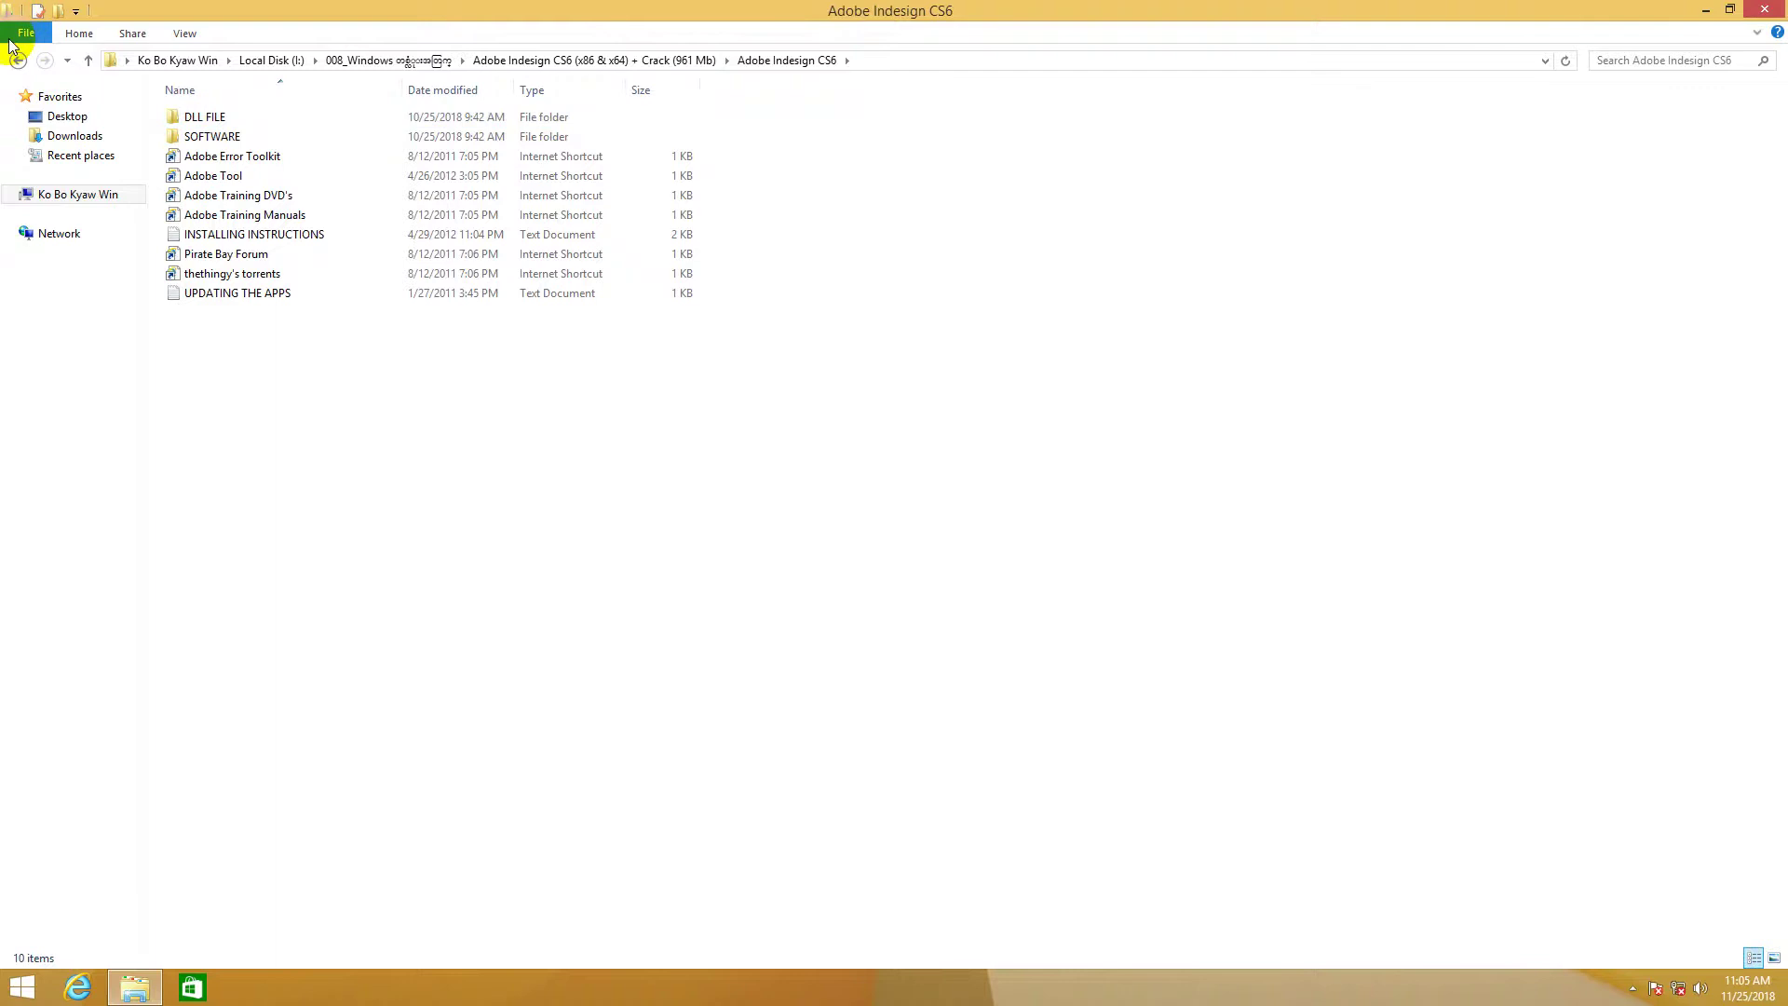
click(21, 60)
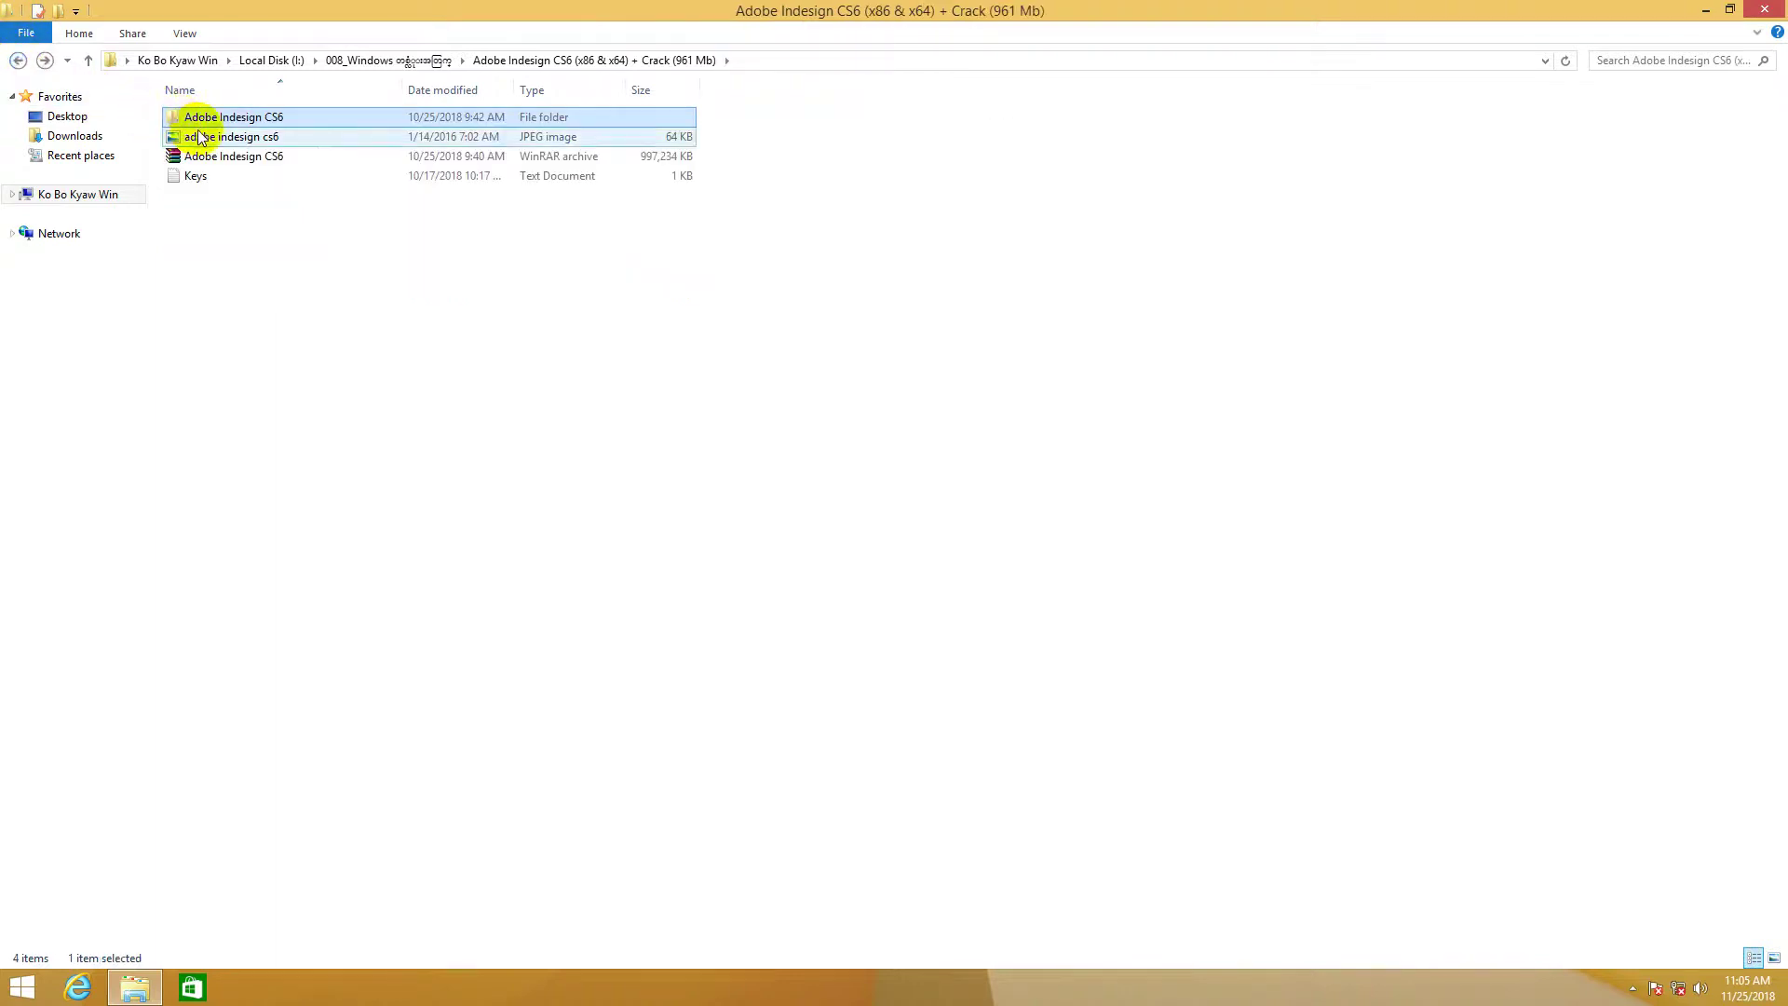
click(20, 61)
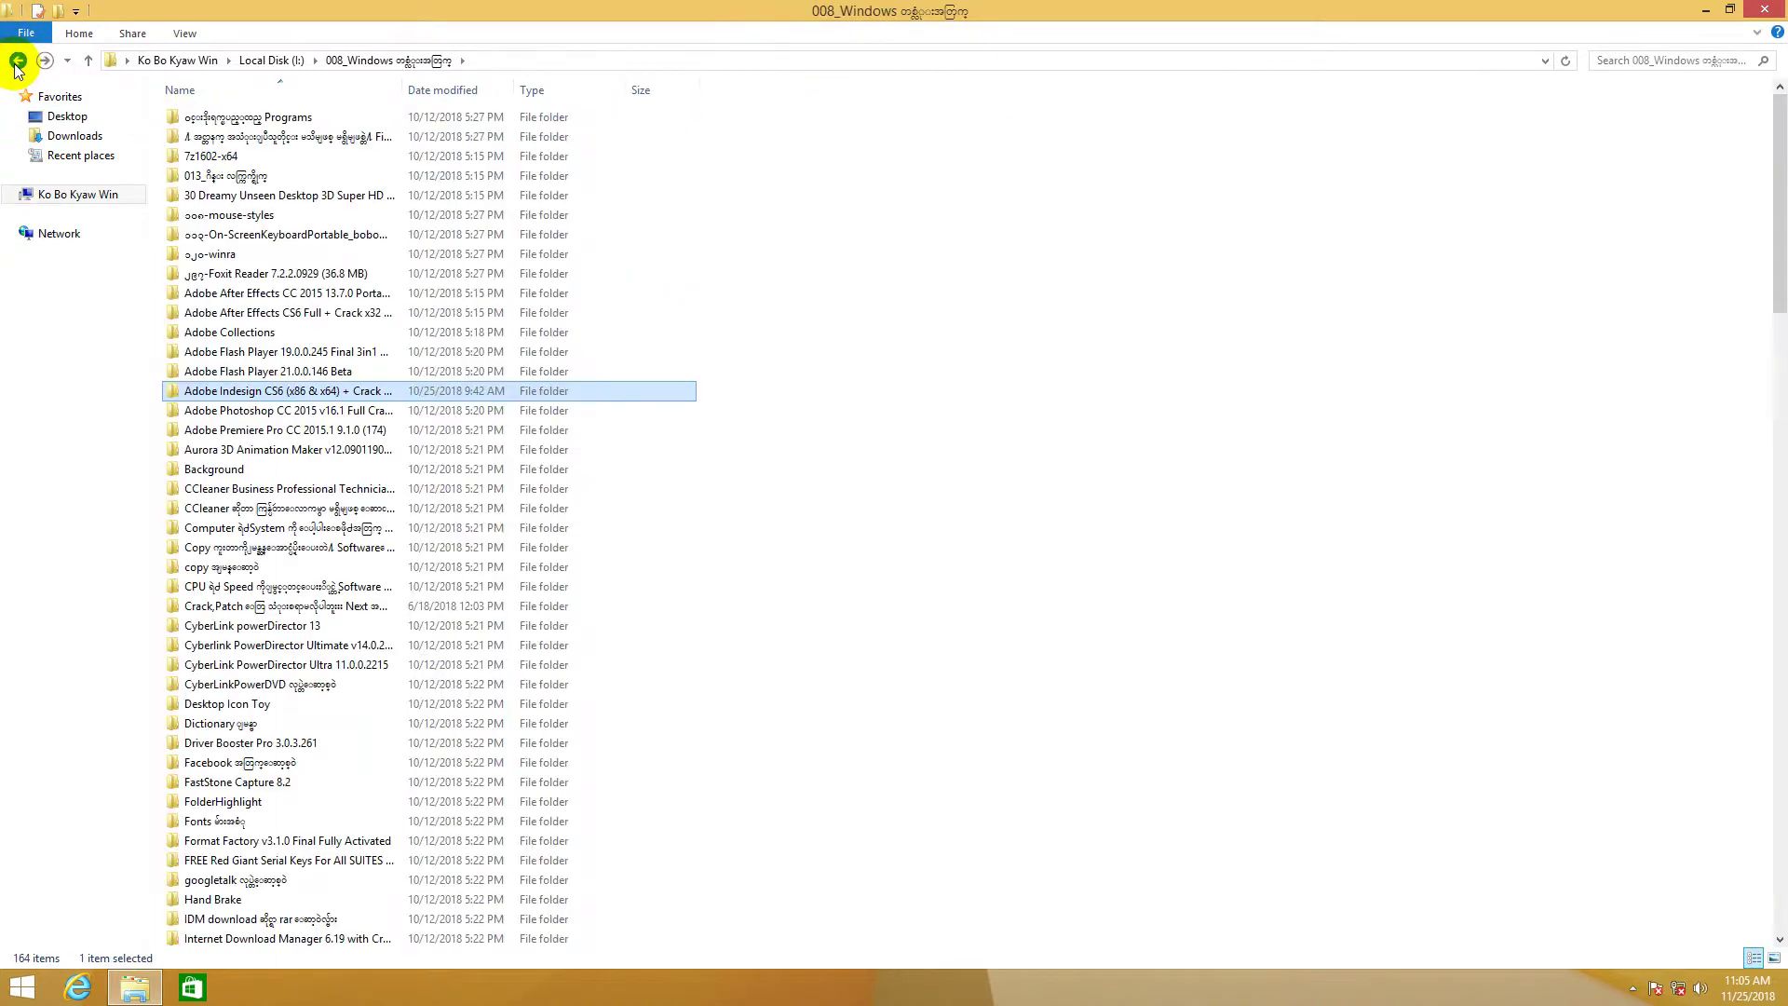
double_click(326, 390)
click(231, 118)
double_click(231, 117)
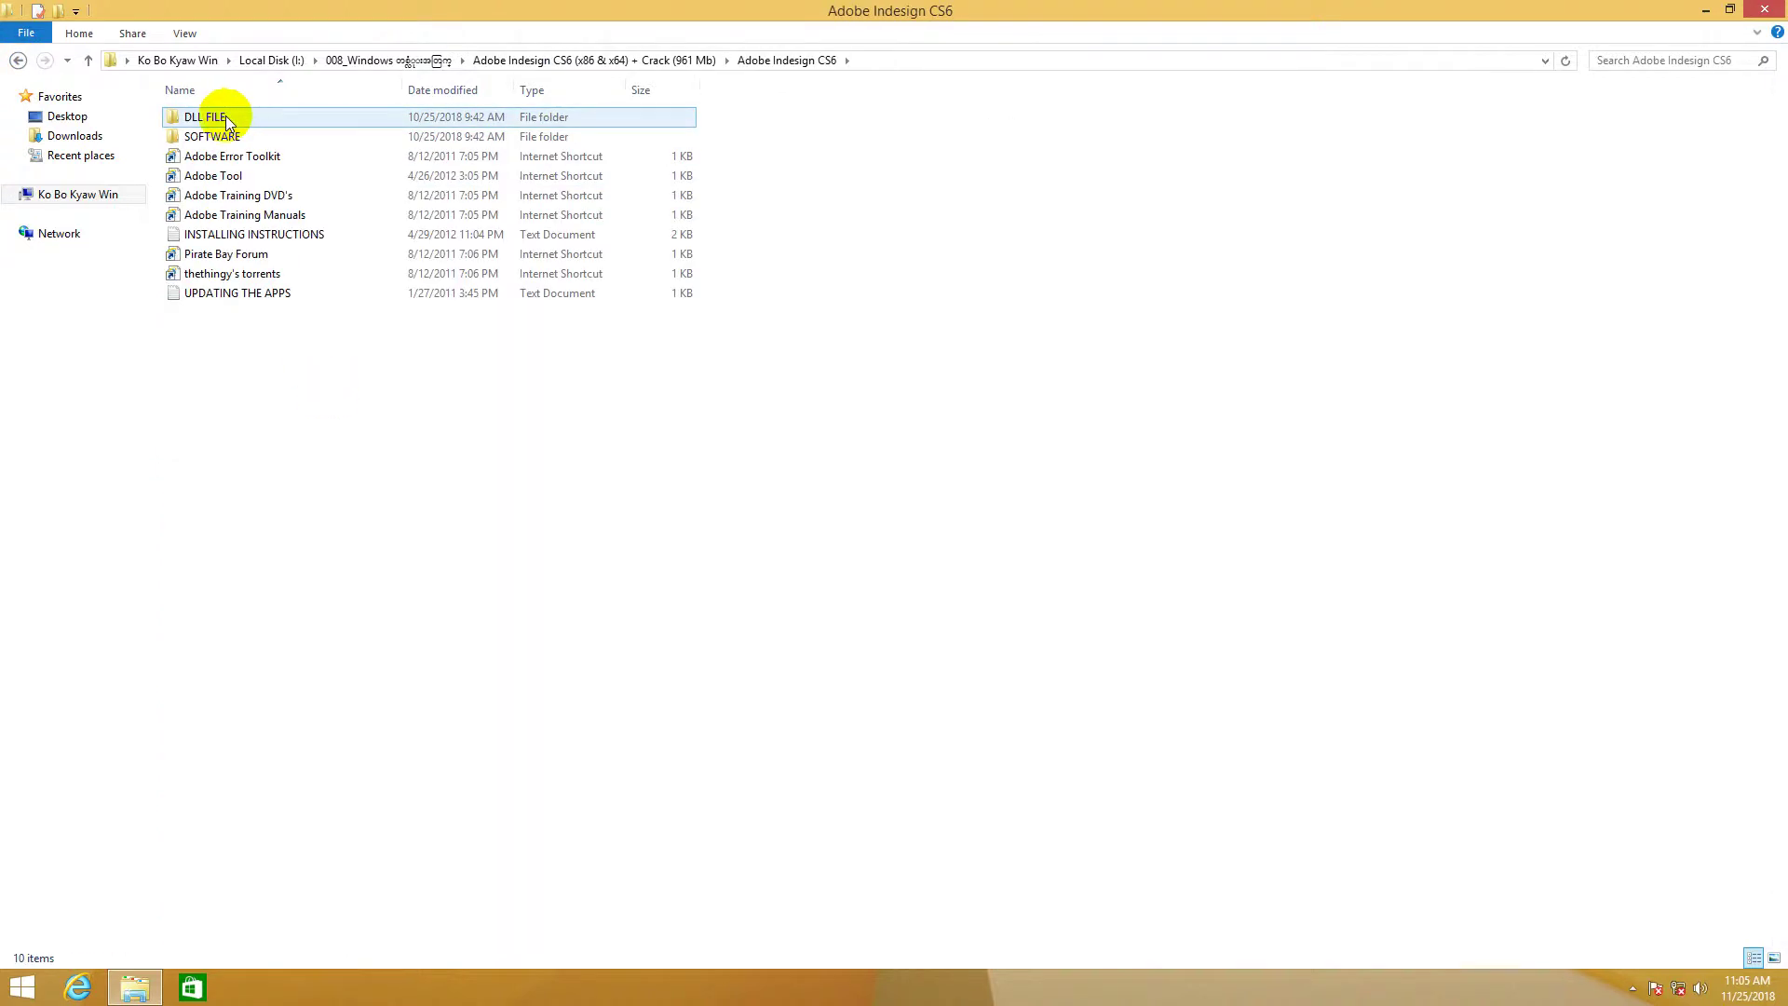
double_click(225, 117)
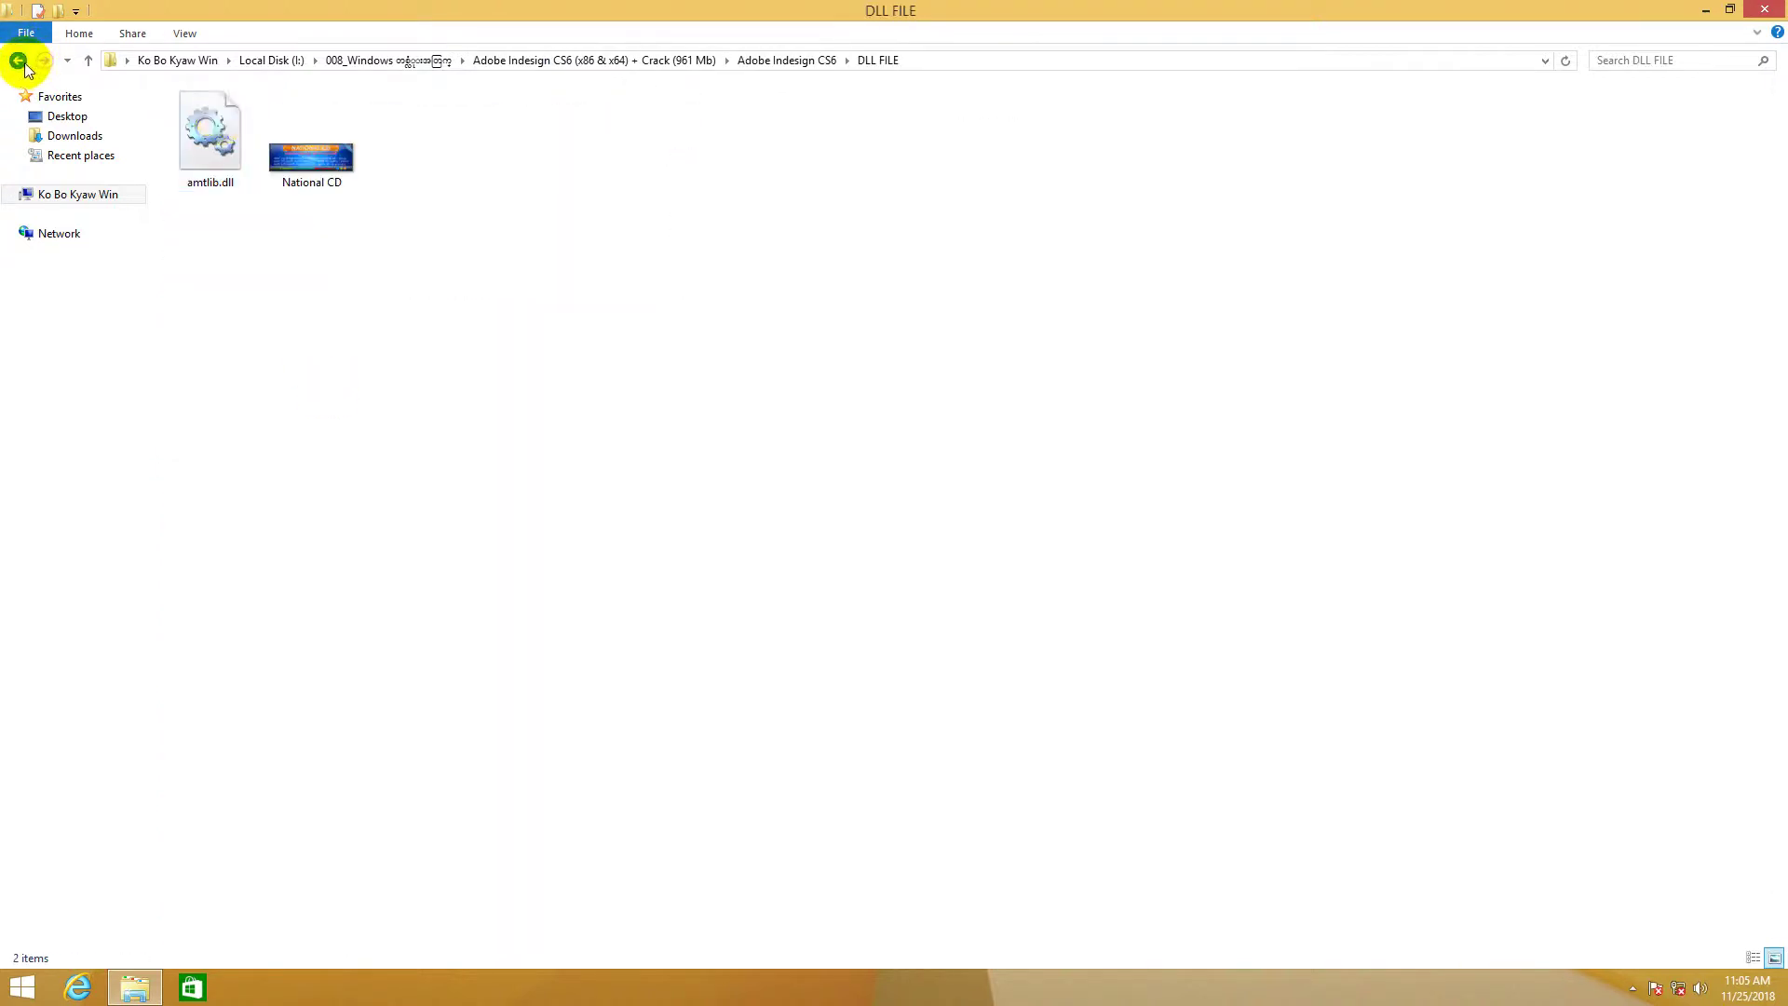
click(20, 62)
double_click(223, 135)
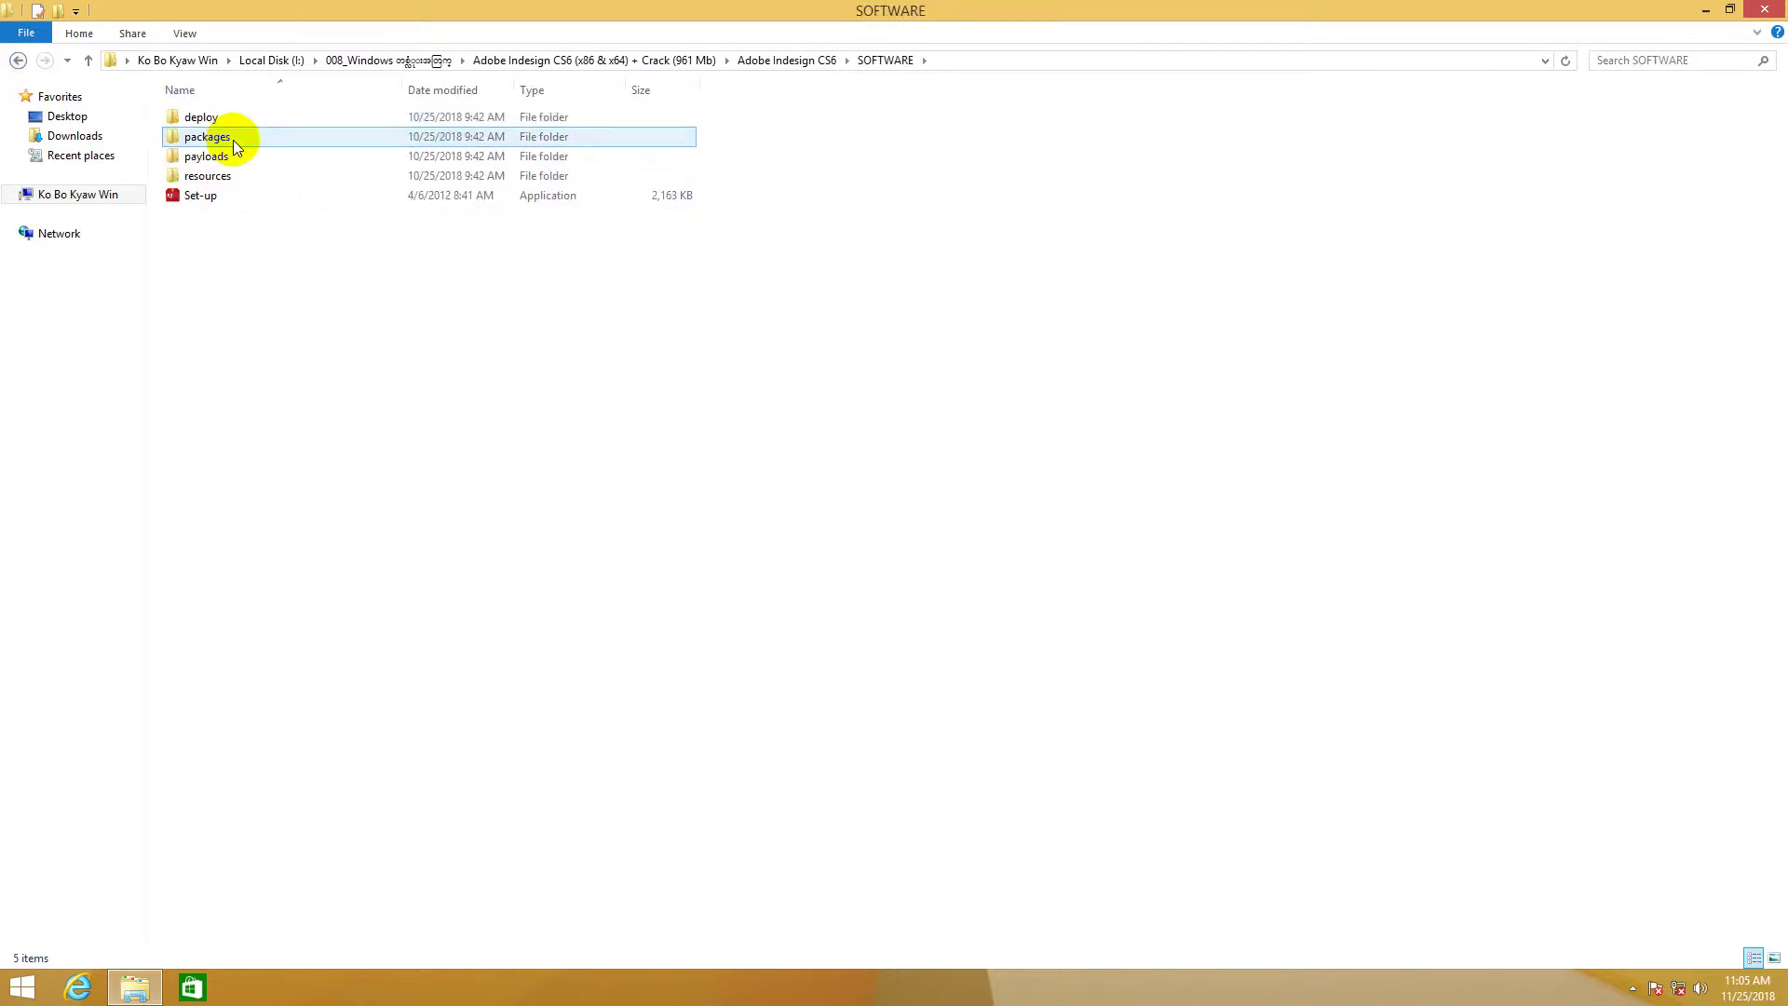
click(20, 64)
click(20, 63)
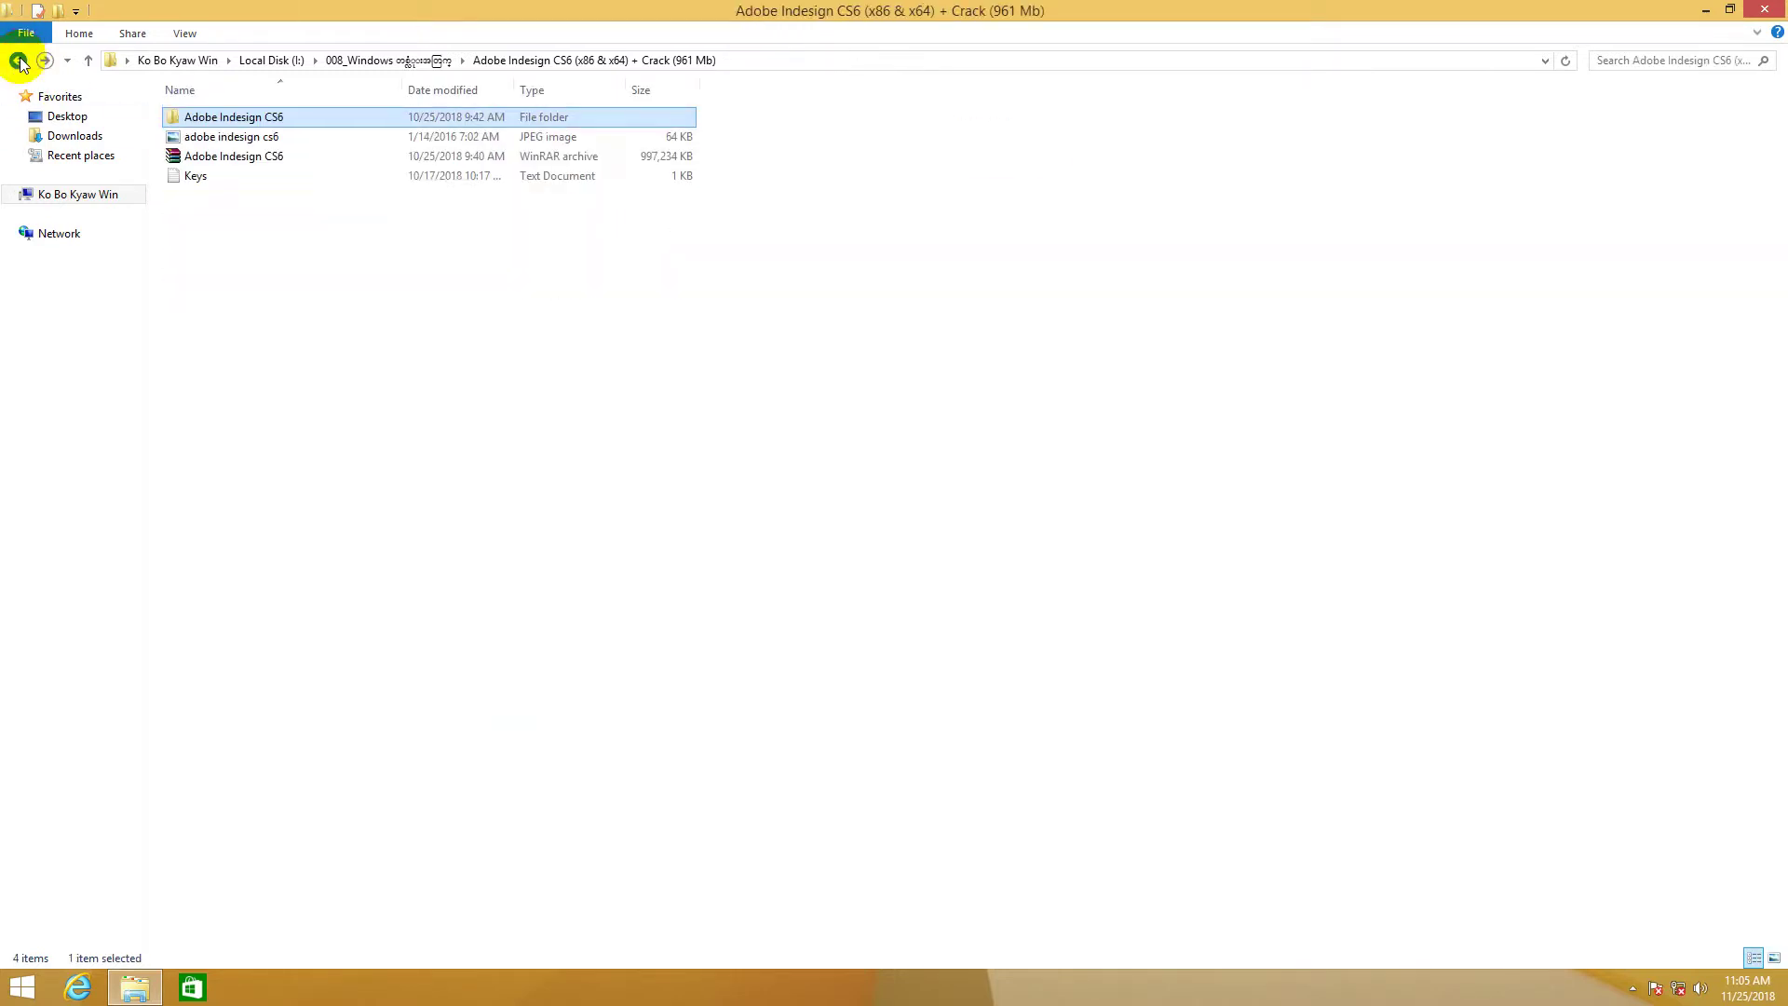
click(19, 63)
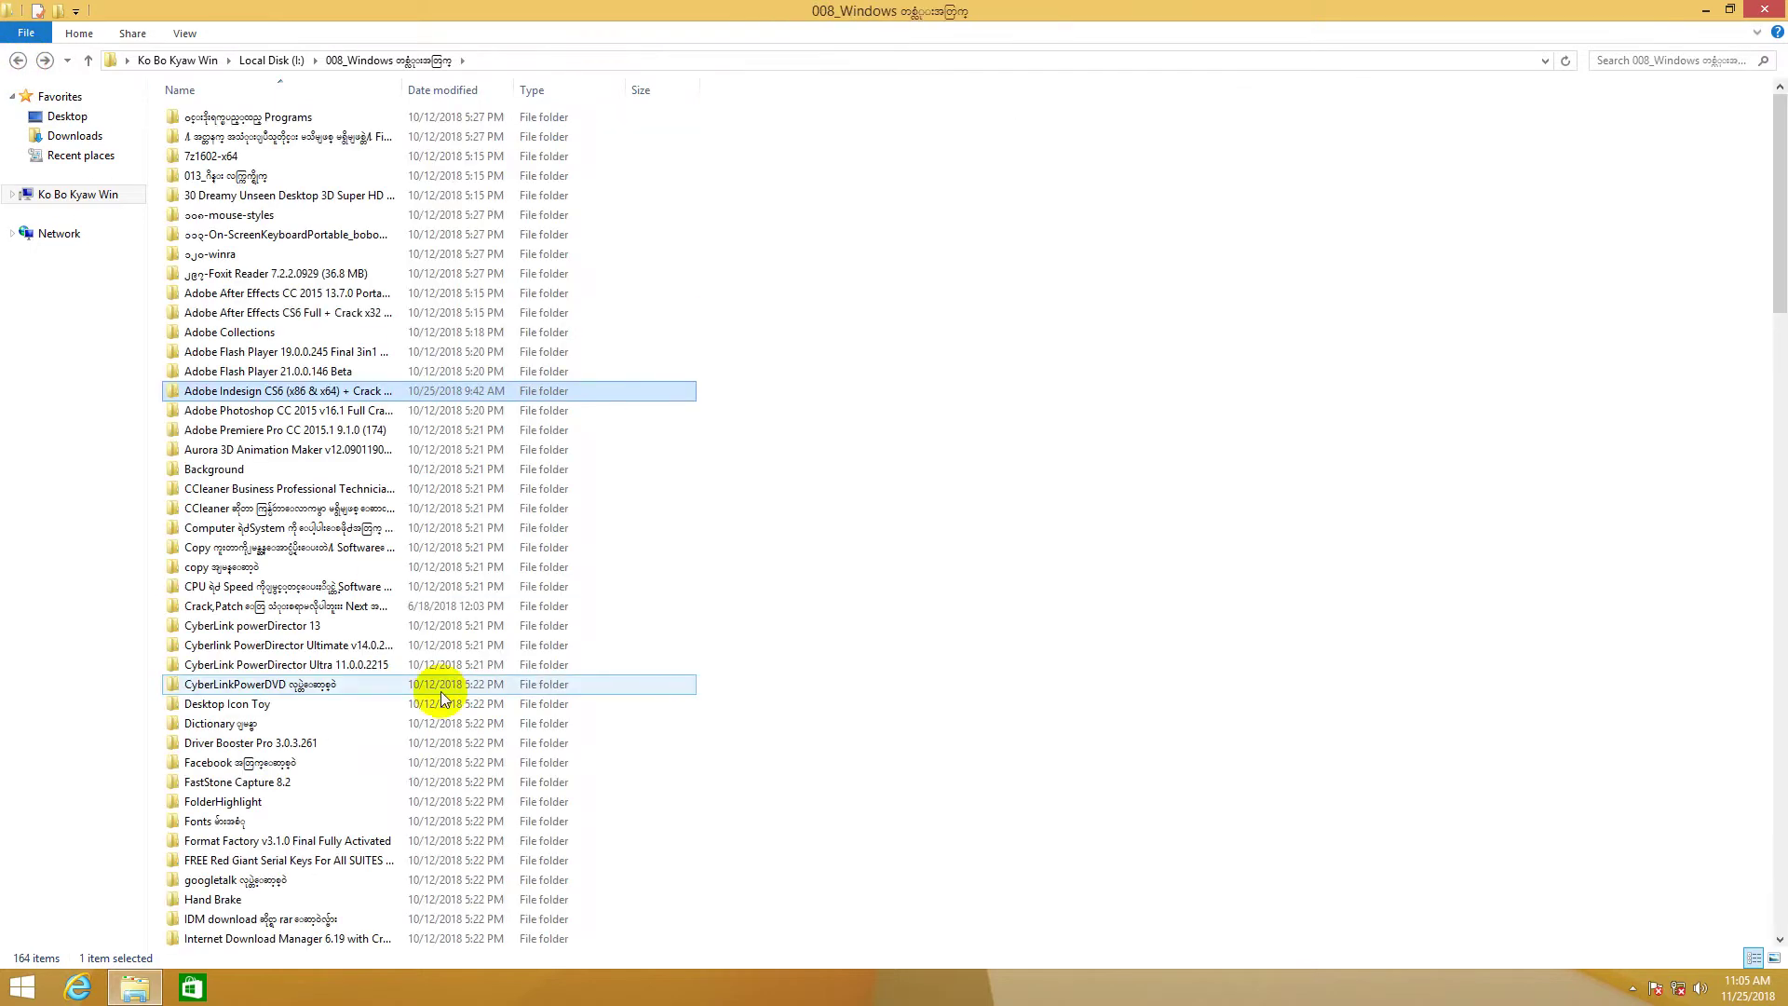